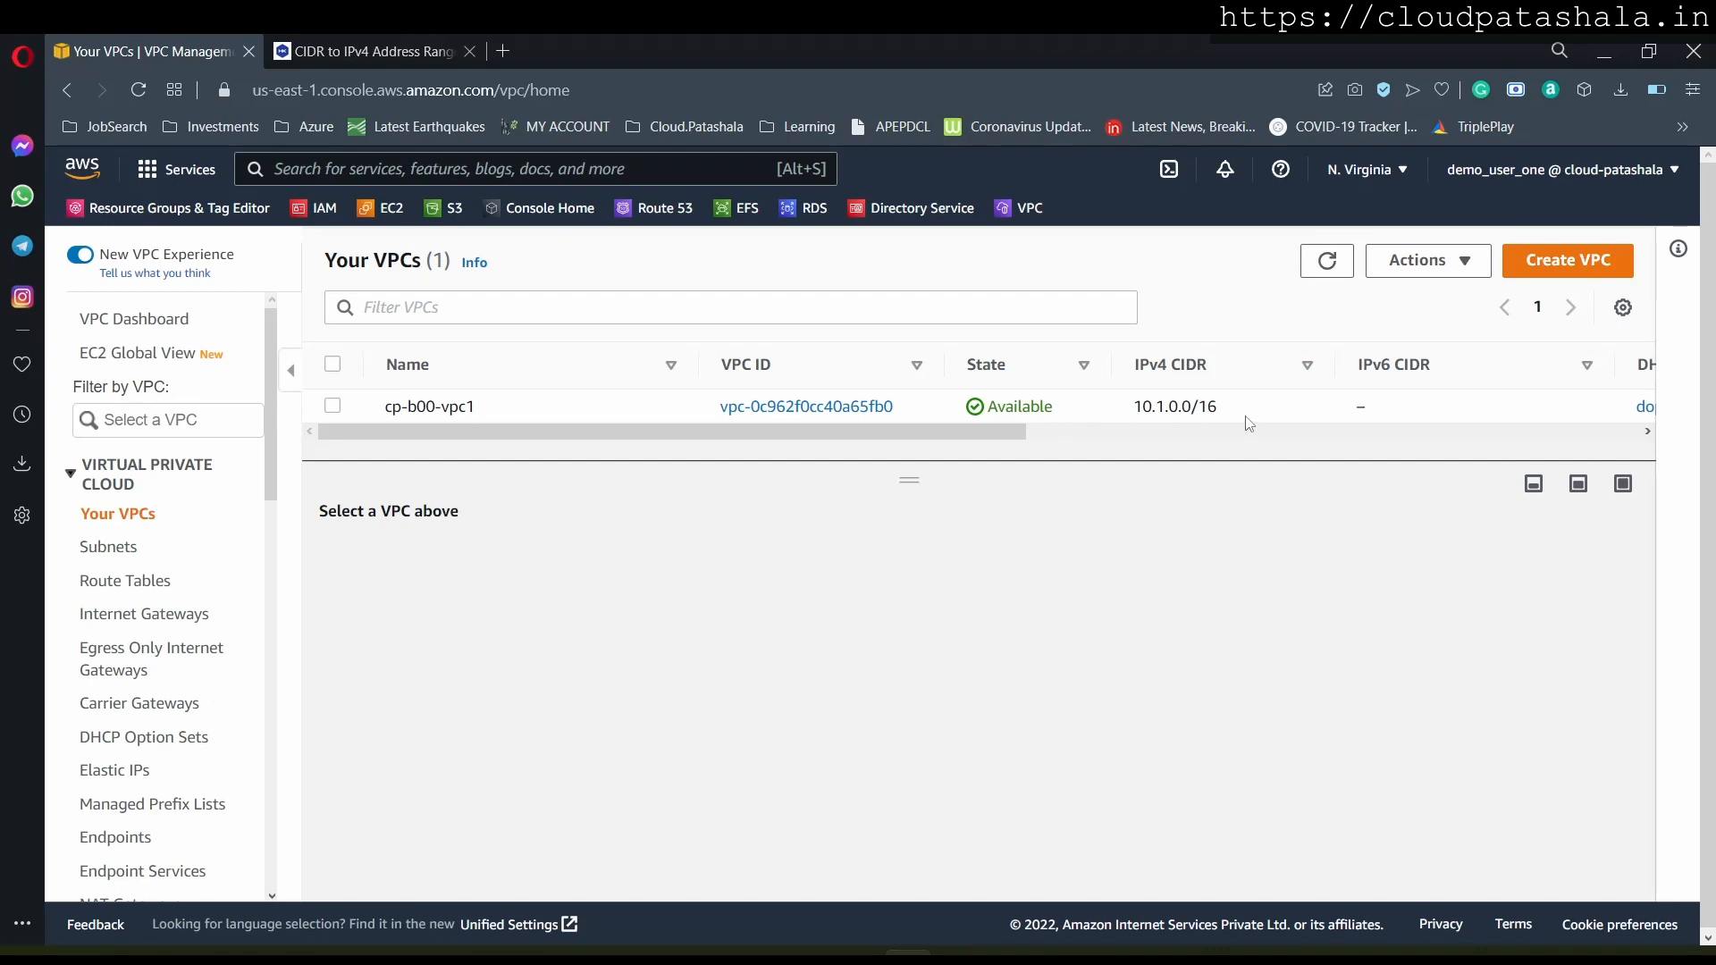
- Select the VPC cp-b00-vpc1 and examine its IPv4 CIDR in the list and in its details
{"action": "left_click", "coordinate": [1247, 412]}
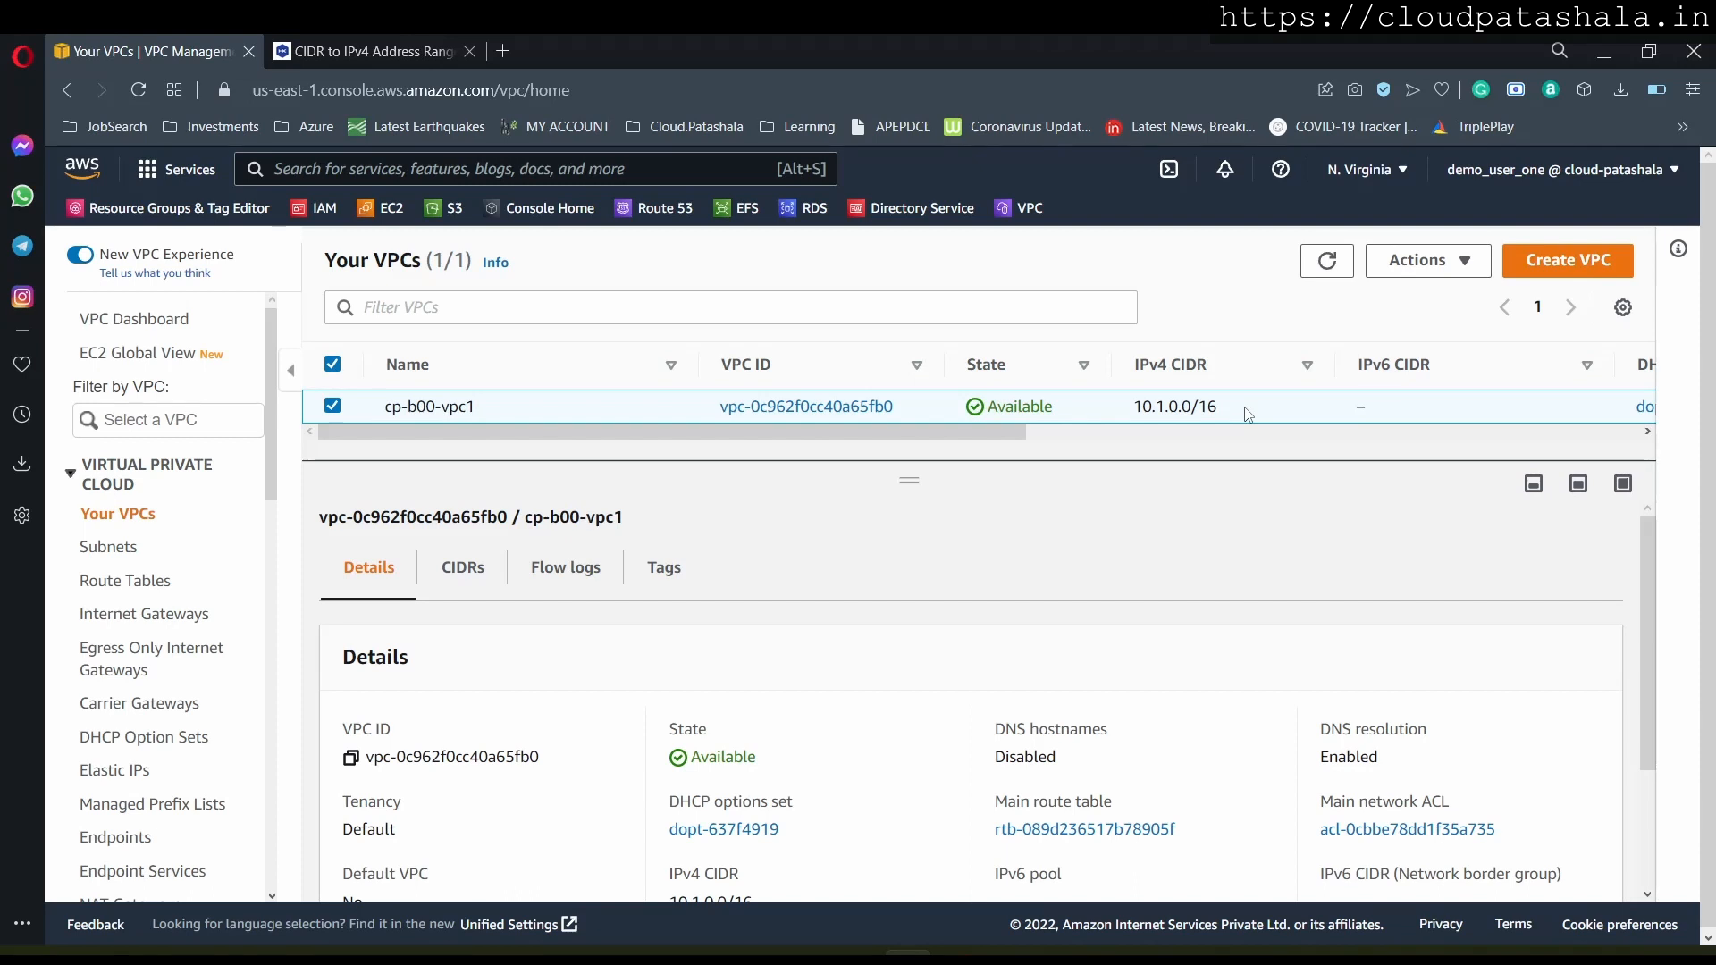
{"action": "left_click_drag", "start_coordinate": [1135, 410], "coordinate": [1225, 410]}
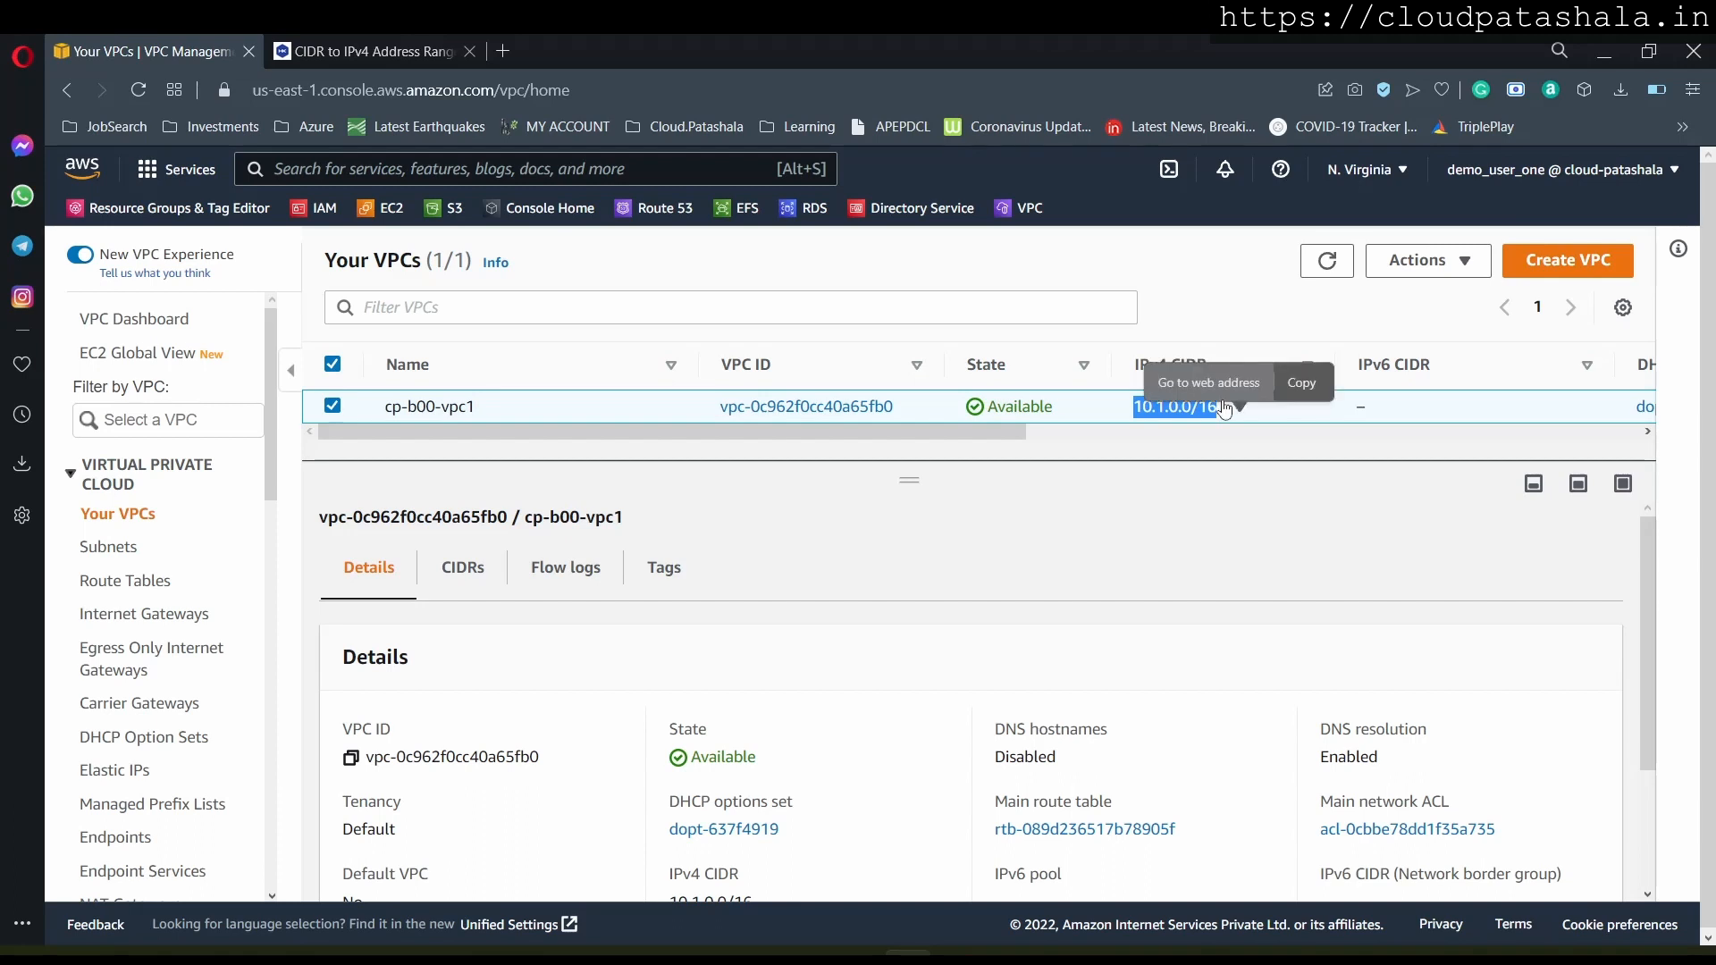
{"action": "left_click", "coordinate": [1264, 525]}
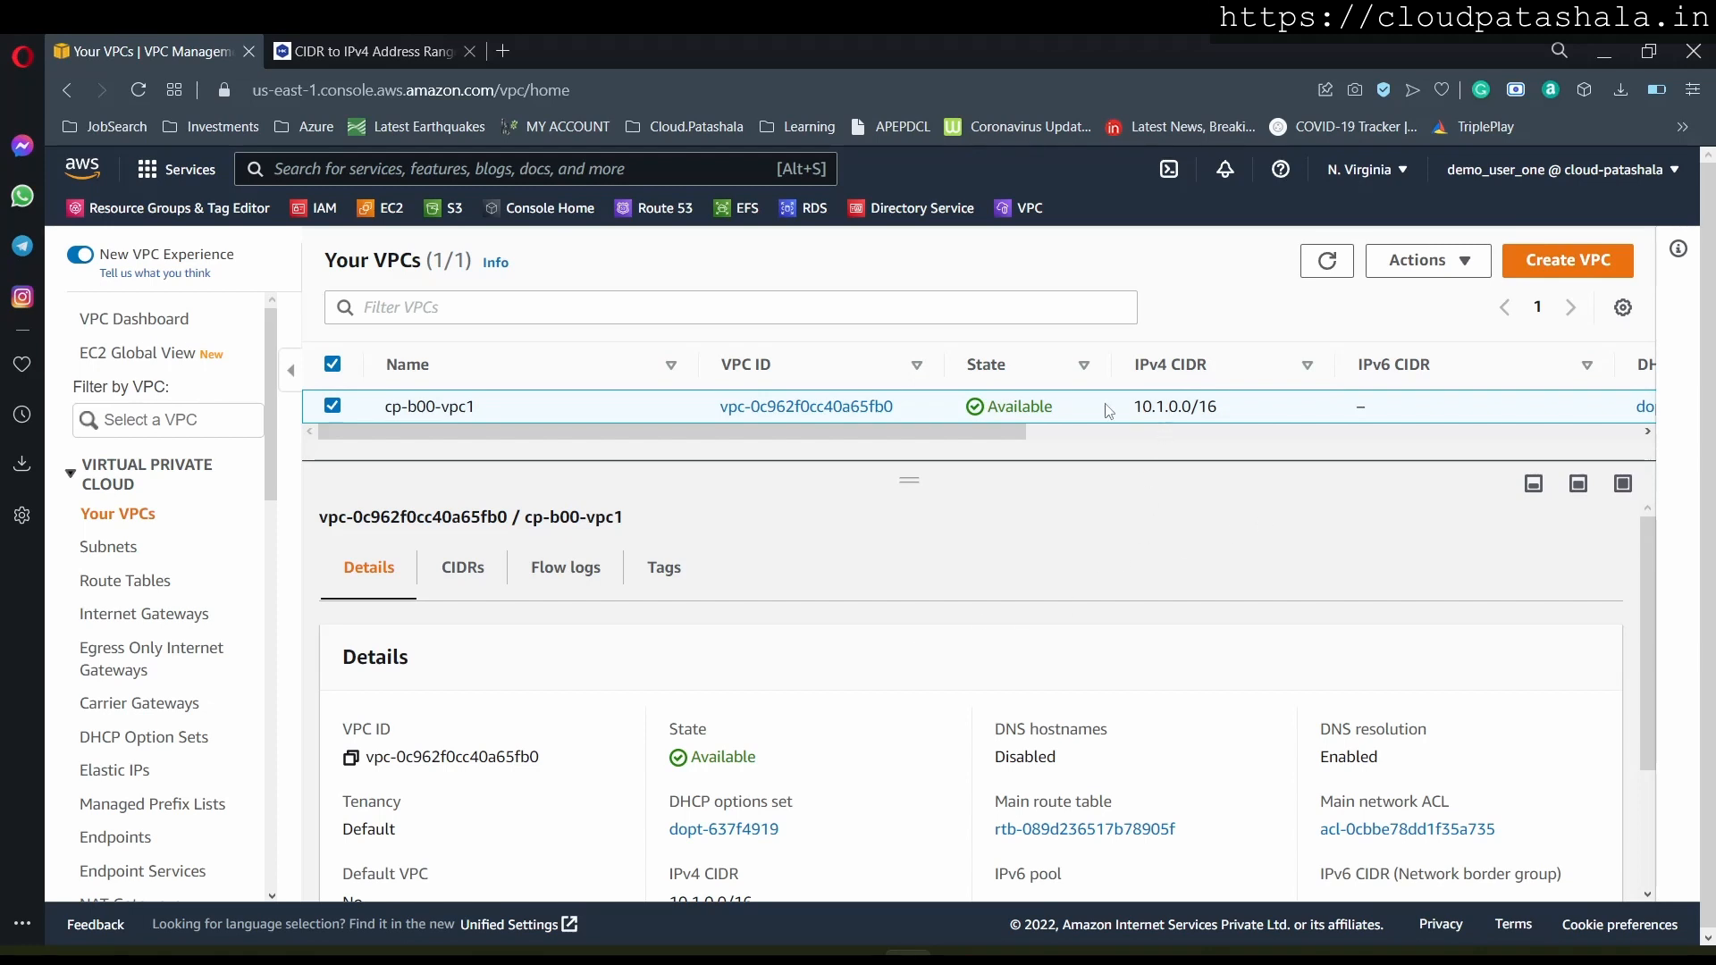
{"action": "left_click_drag", "start_coordinate": [1109, 408], "coordinate": [1223, 409]}
{"action": "left_click", "coordinate": [1191, 540]}
{"action": "scroll", "coordinate": [712, 688], "scroll_direction": "down", "scroll_amount": 2}
{"action": "left_click_drag", "start_coordinate": [670, 722], "coordinate": [779, 732]}
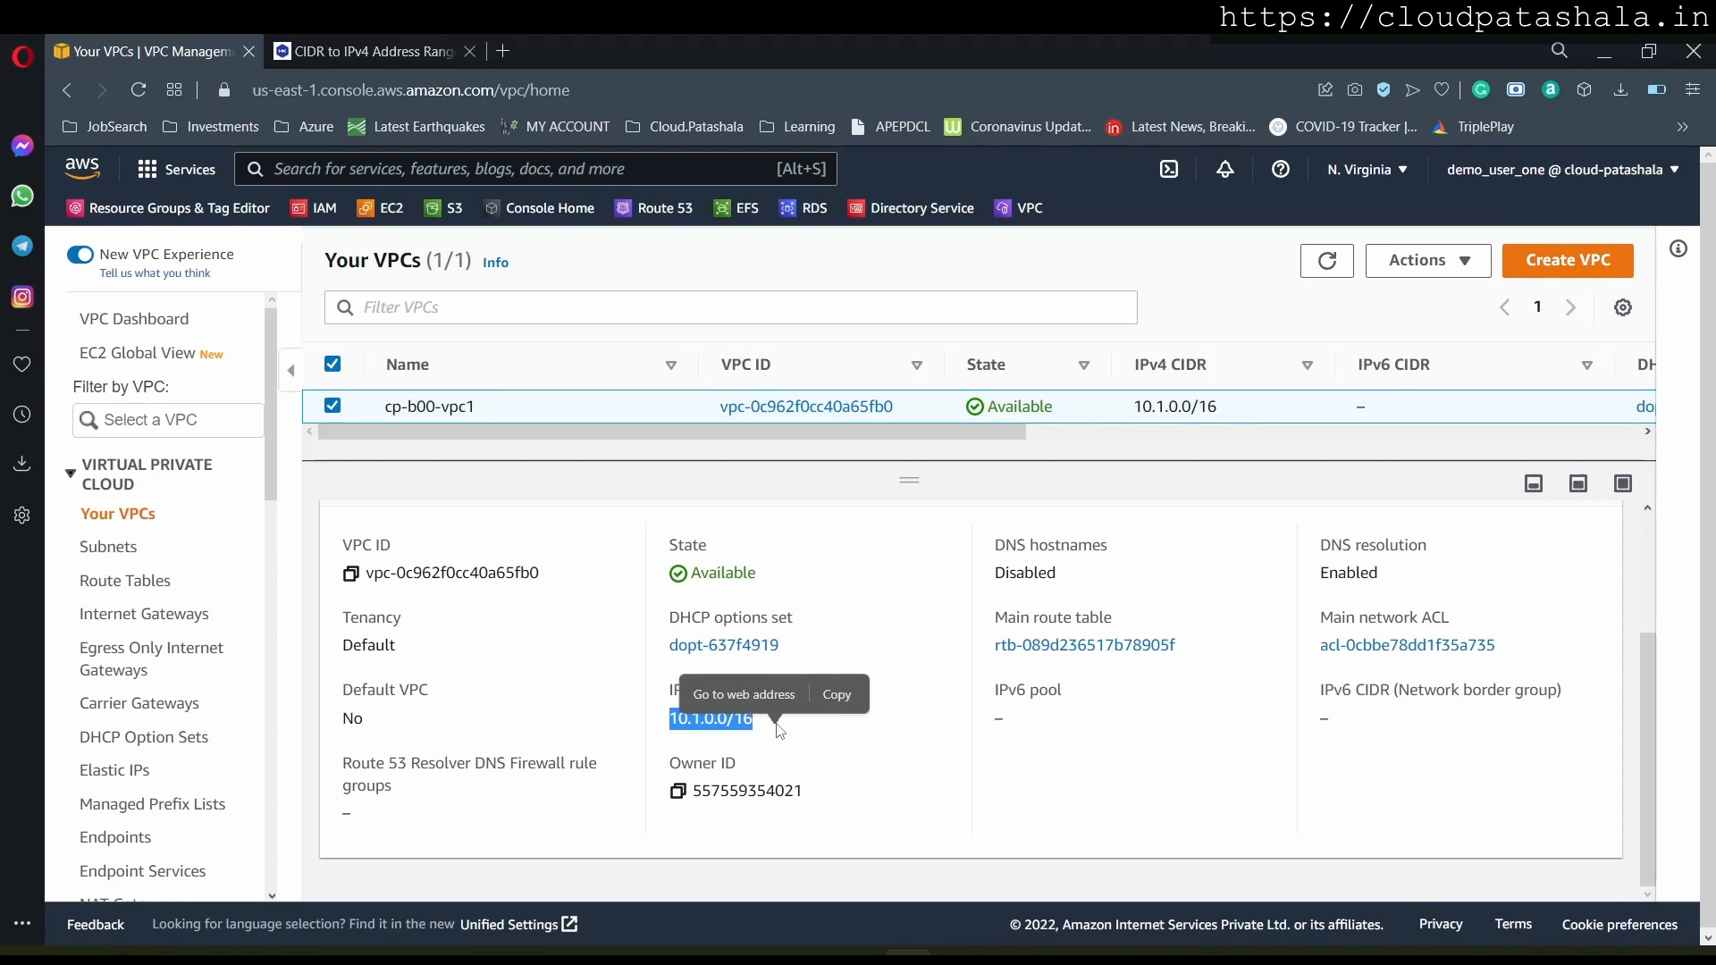
{"action": "left_click", "coordinate": [856, 734]}
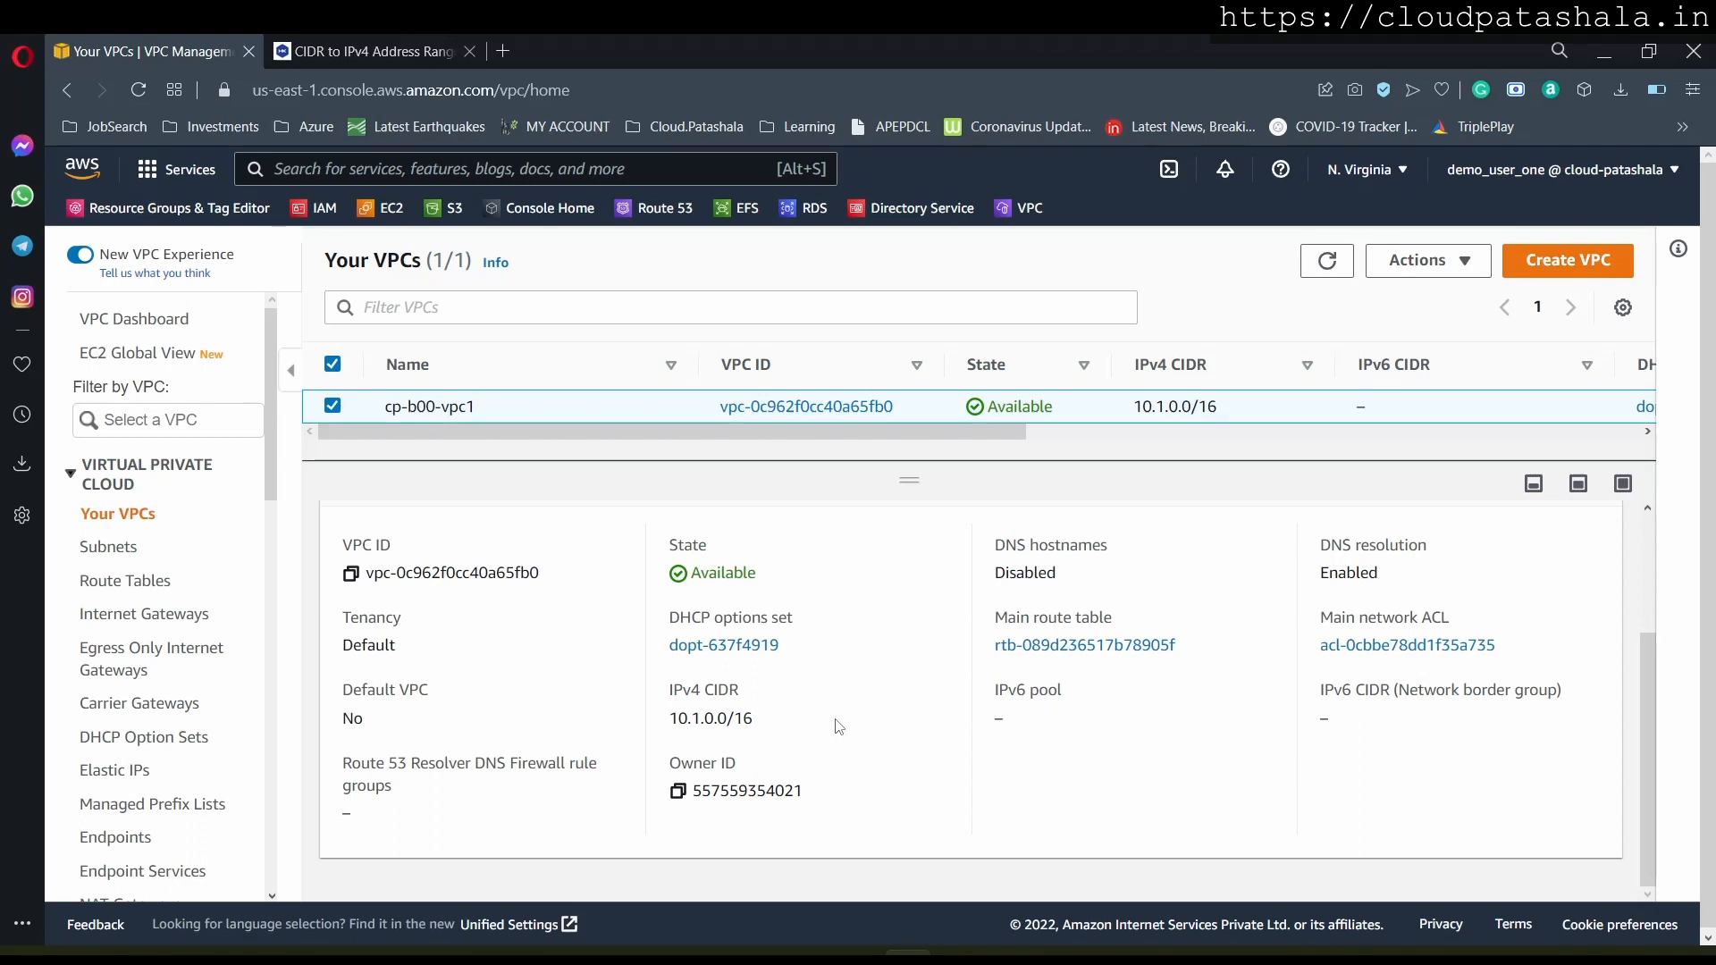
- Open the Subnets page and read the info description of what a subnet is
{"action": "left_click", "coordinate": [115, 550]}
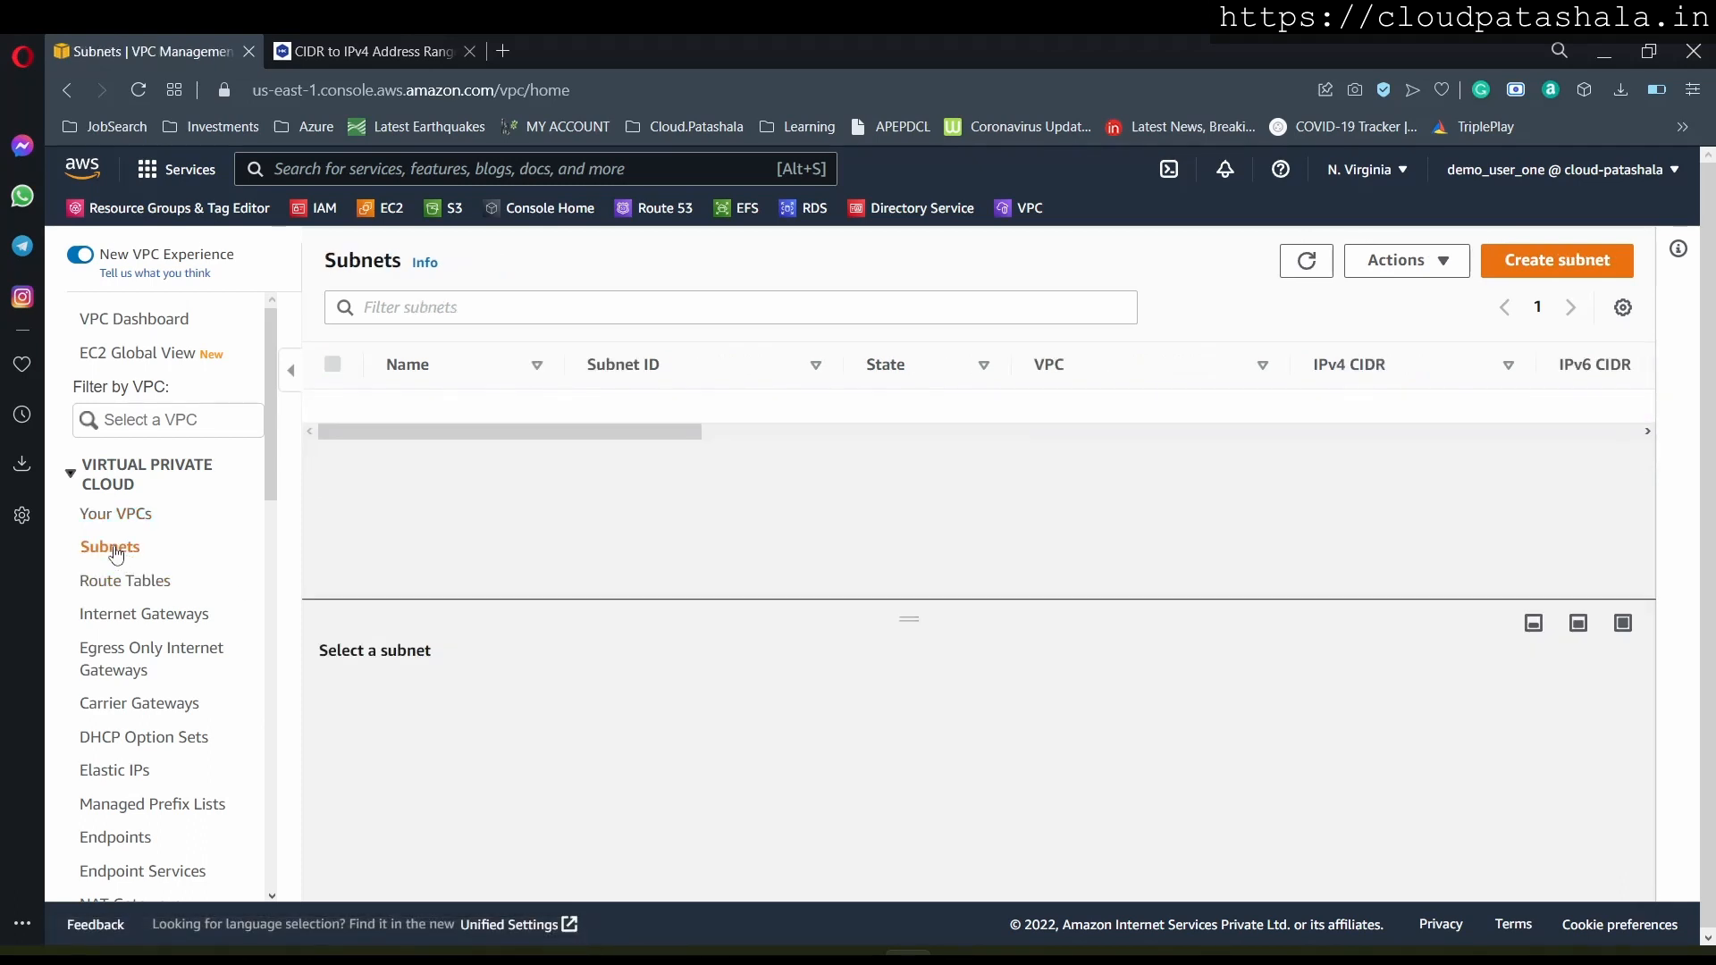
{"action": "left_click", "coordinate": [425, 263]}
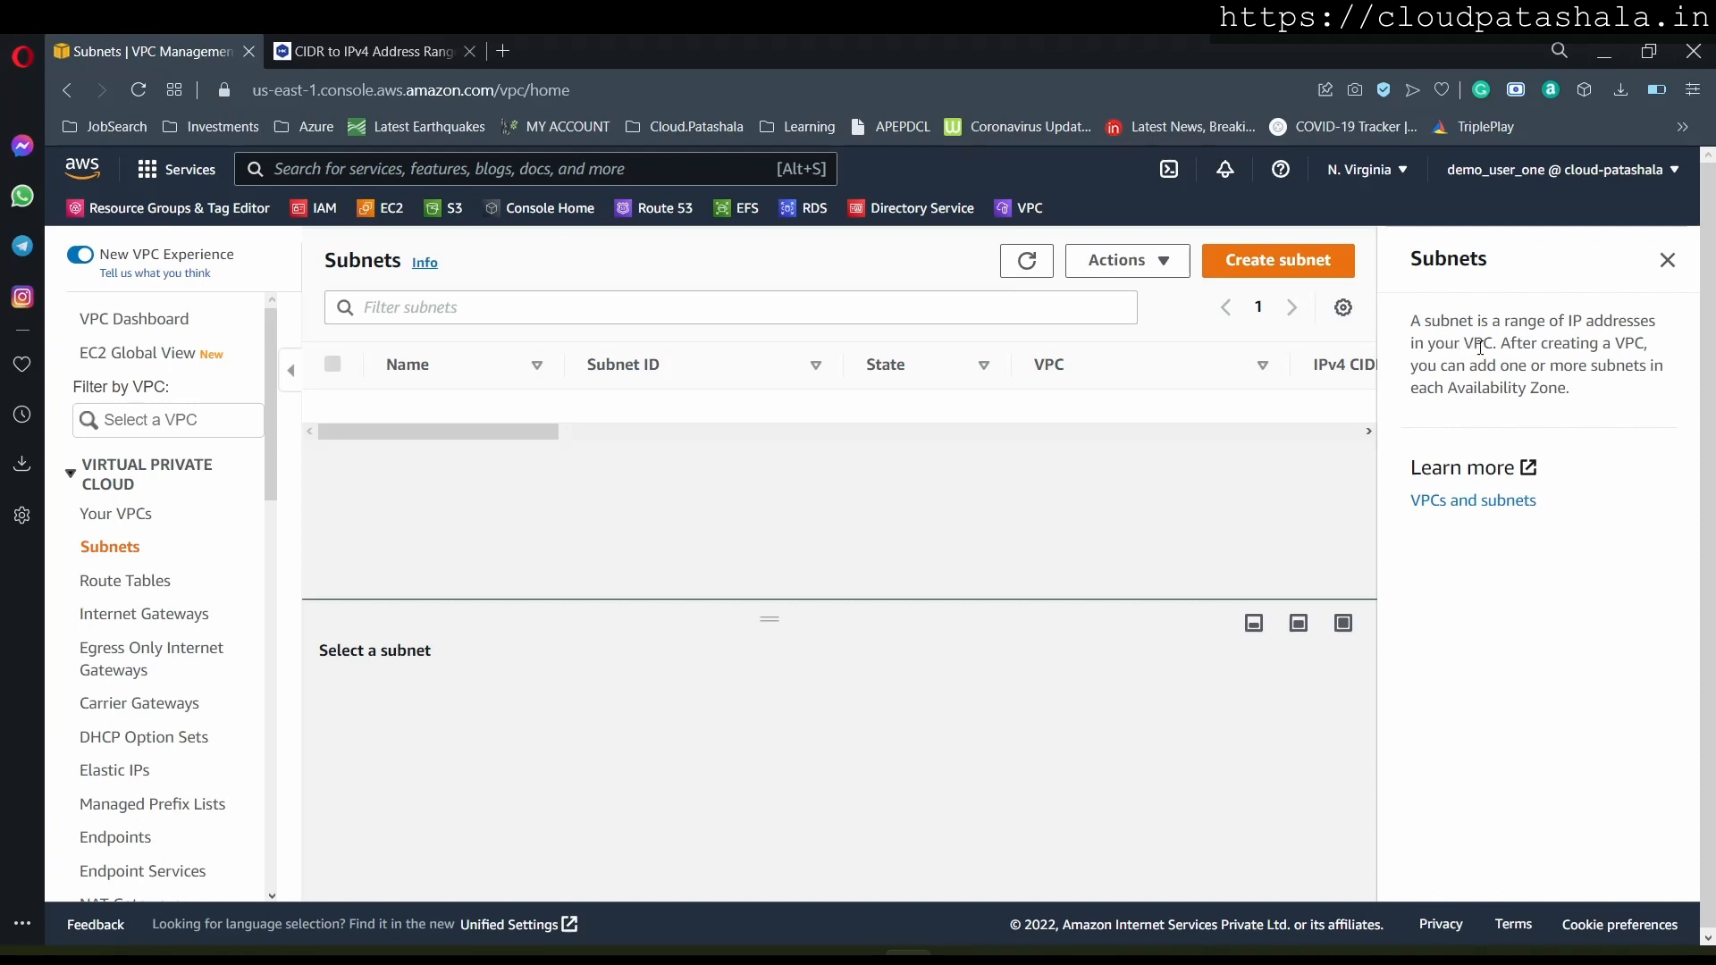
{"action": "left_click_drag", "start_coordinate": [1491, 342], "coordinate": [1641, 400]}
{"action": "left_click", "coordinate": [1172, 459]}
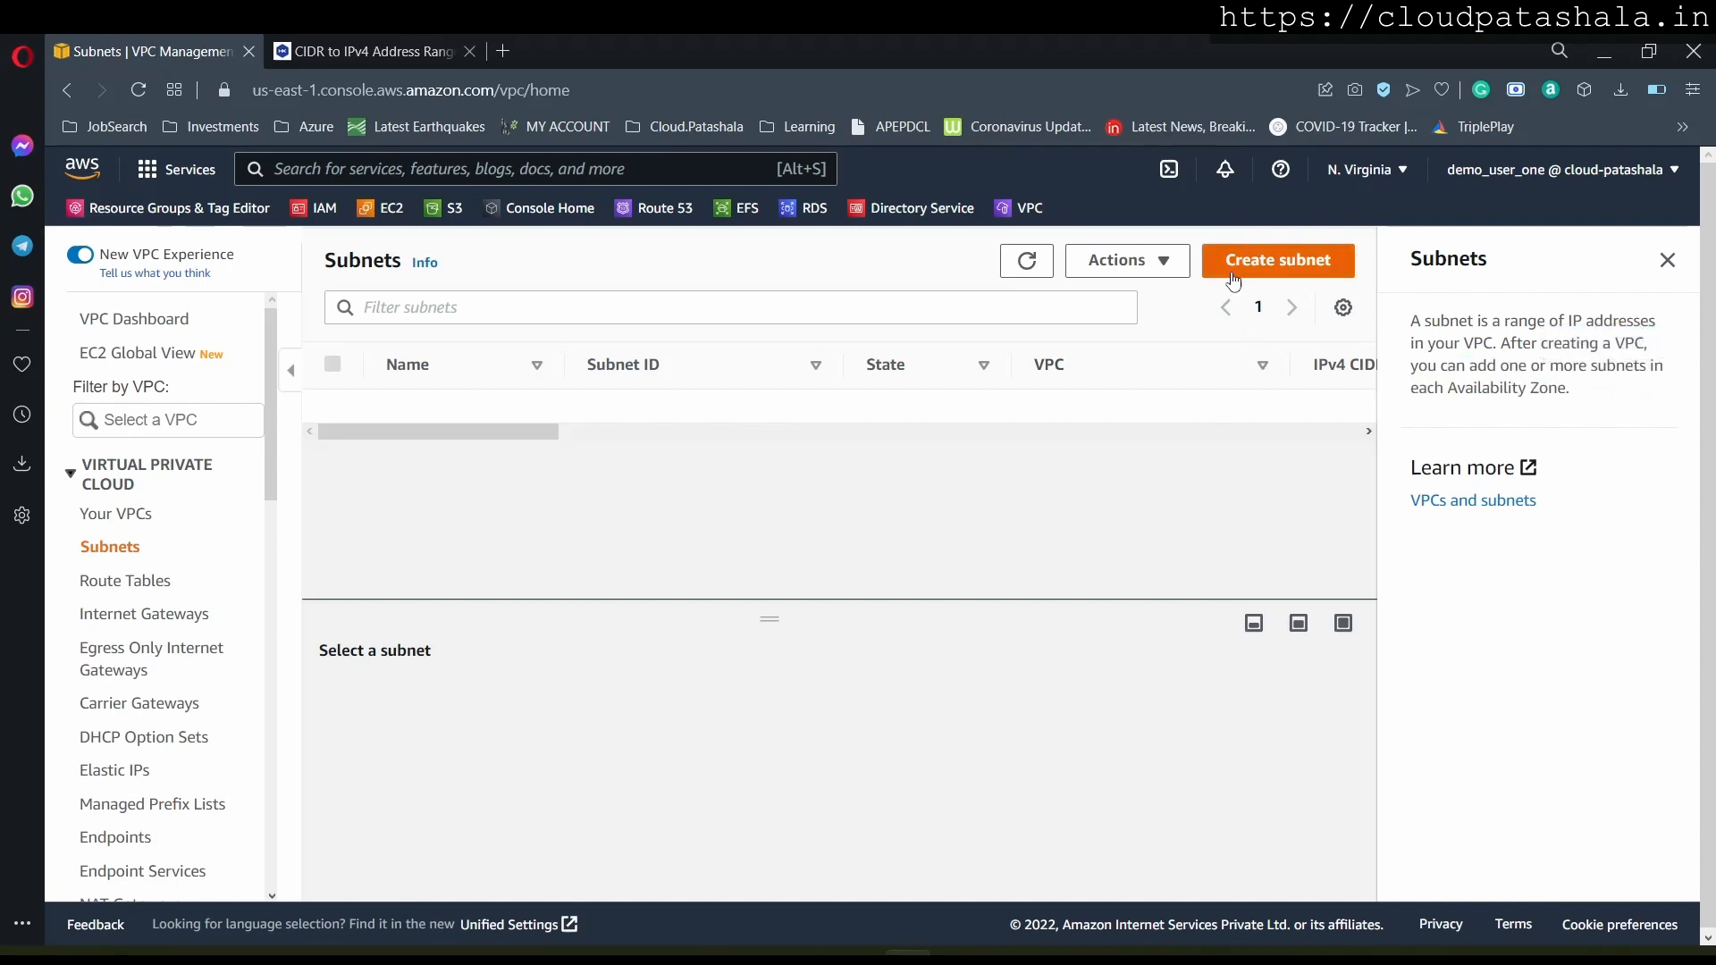
- Start creating a subnet and choose cp-b00-vpc1 as its VPC
{"action": "left_click", "coordinate": [1234, 261]}
{"action": "left_click", "coordinate": [338, 506]}
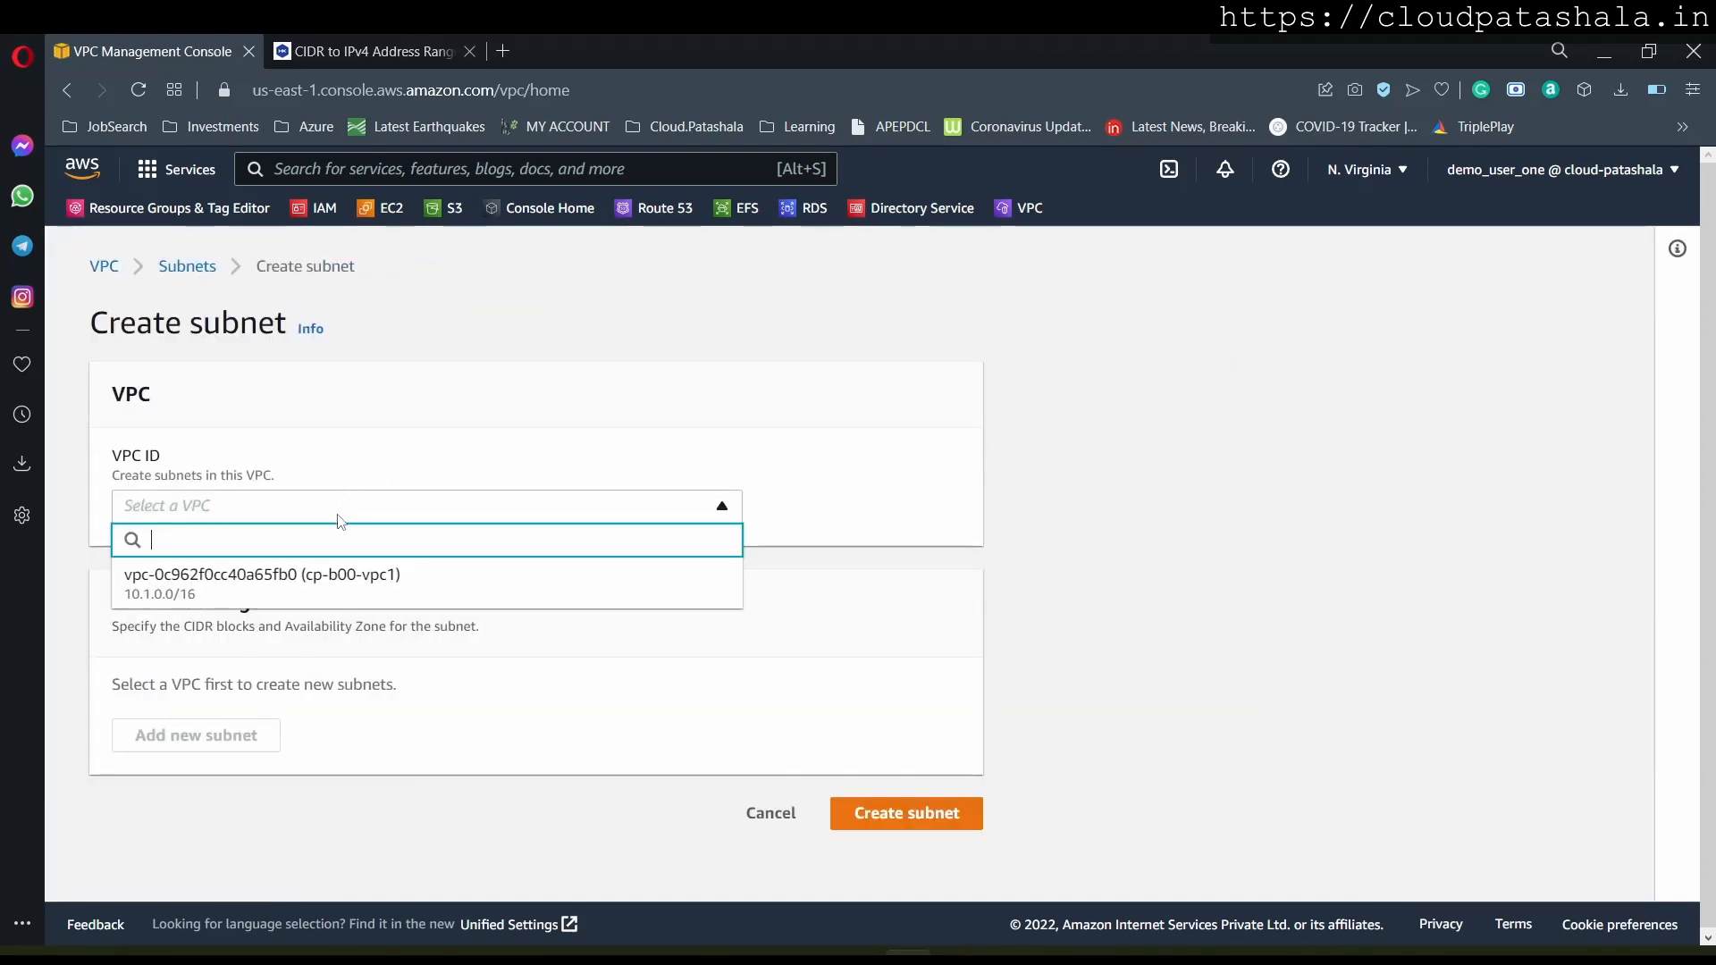
{"action": "left_click", "coordinate": [383, 588]}
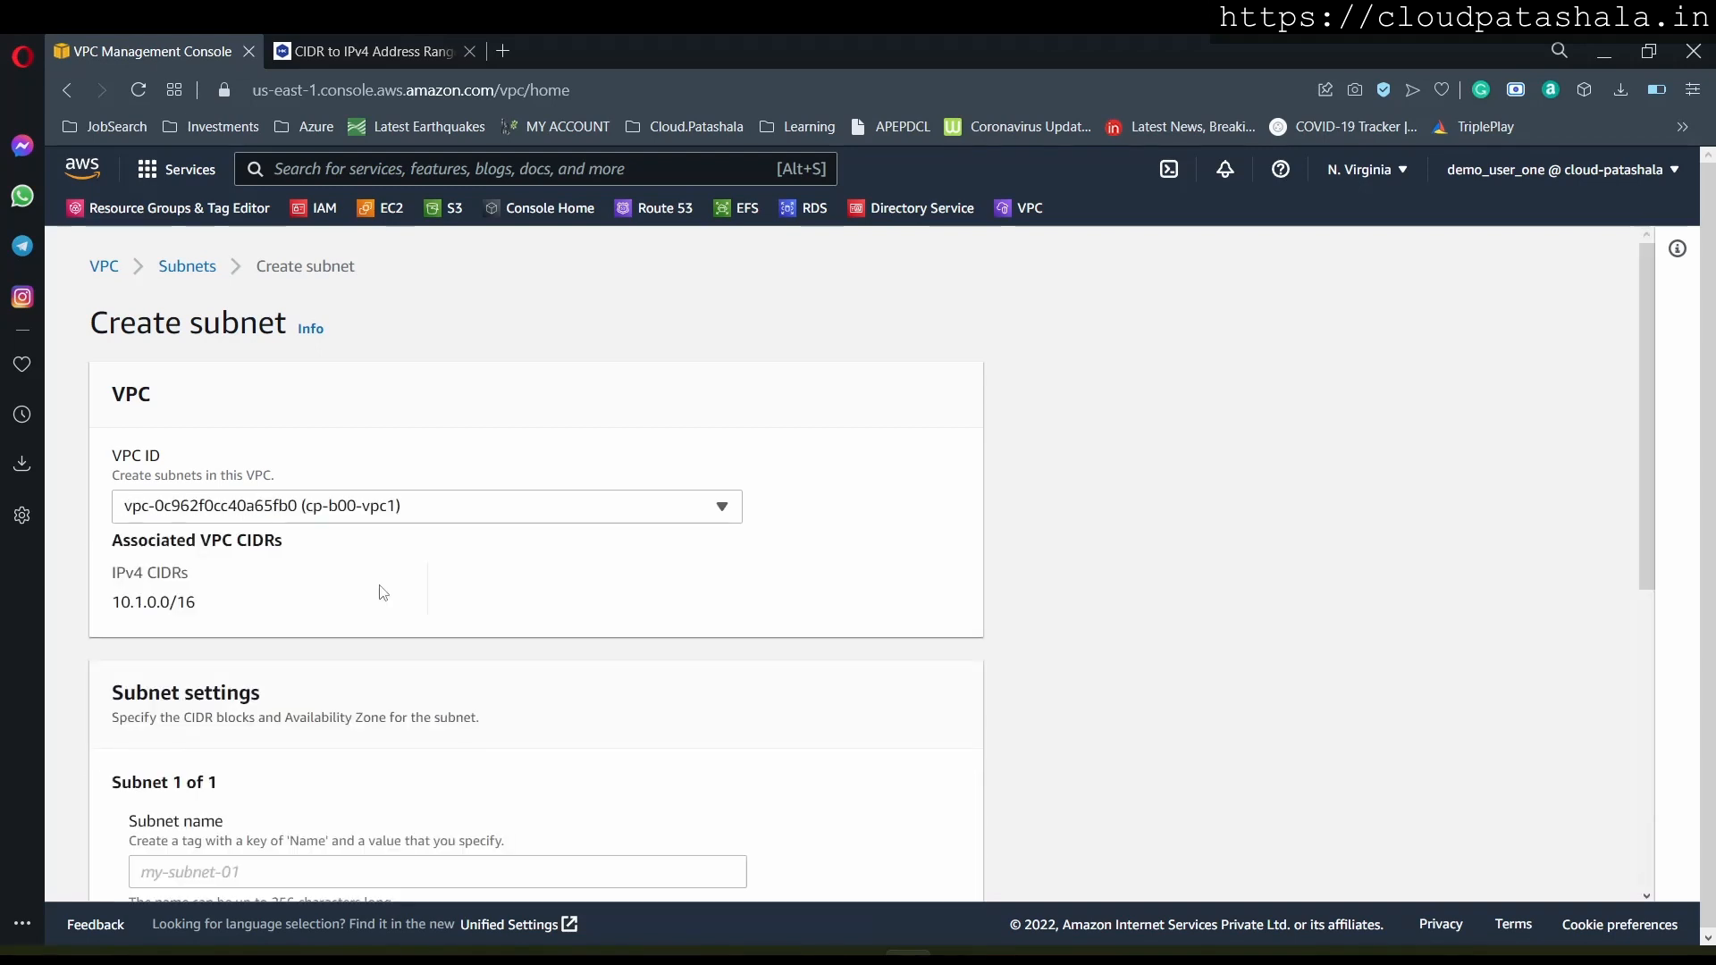
- Name the subnet cp-b00-subnet-01 and place it in availability zone US East (N. Virginia) / us-east-1a
{"action": "scroll", "coordinate": [386, 597], "scroll_direction": "down", "scroll_amount": 1}
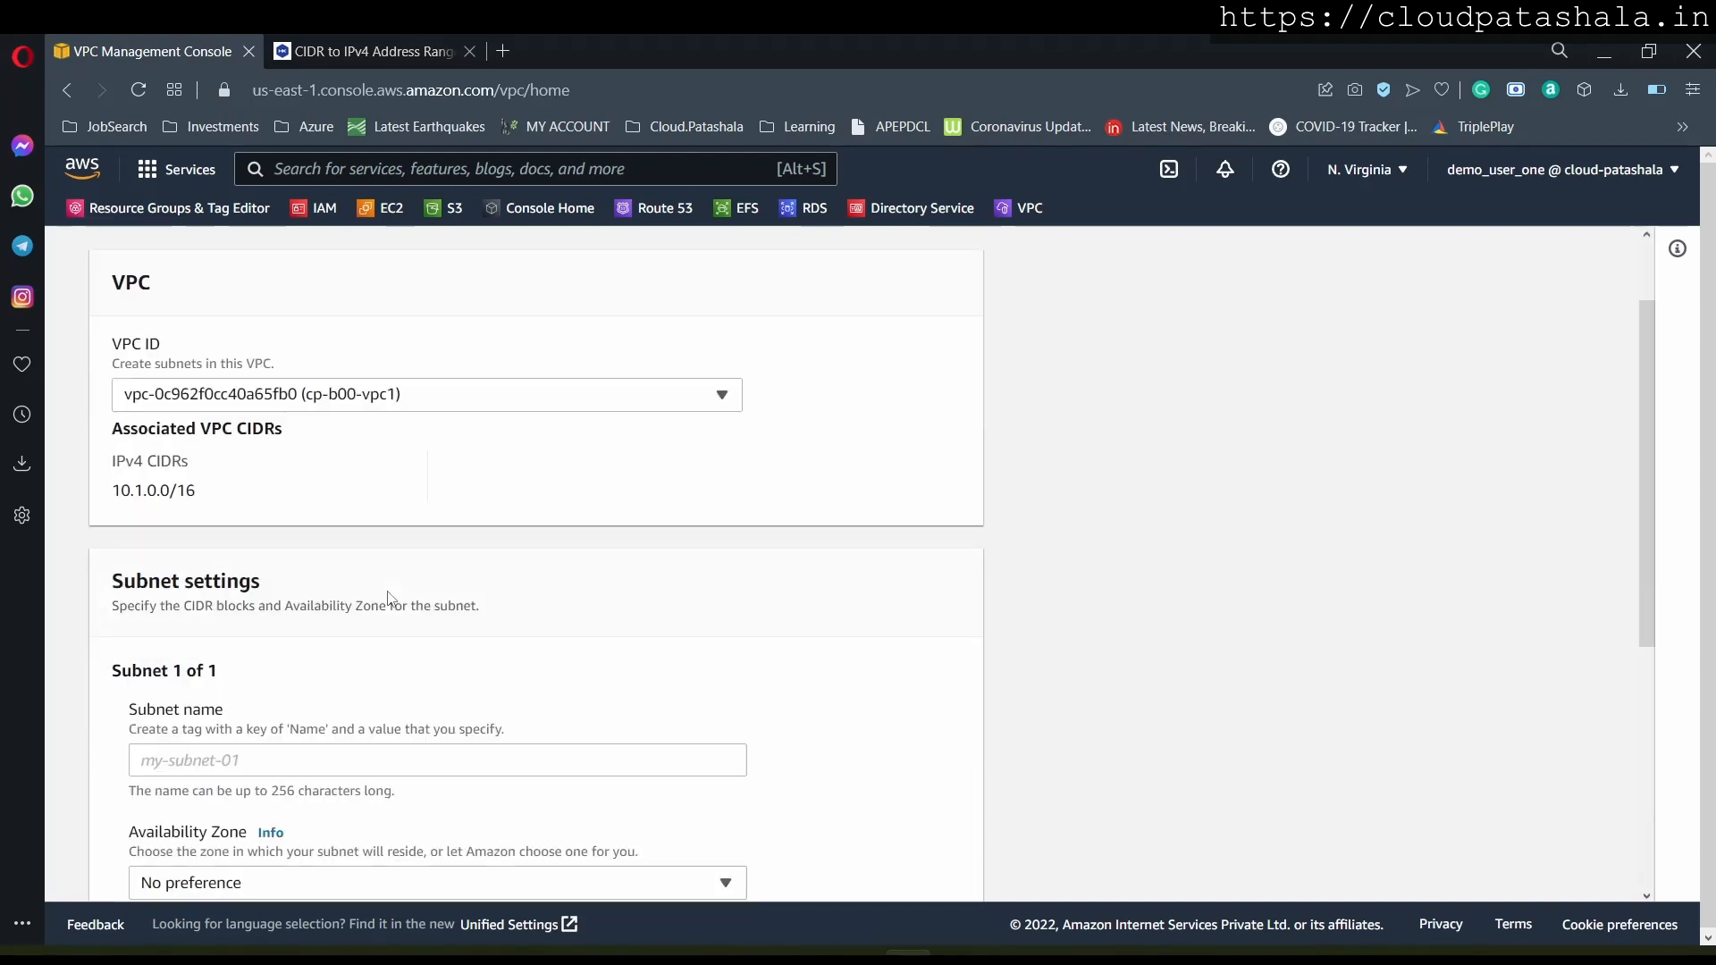
{"action": "left_click", "coordinate": [342, 758]}
{"action": "type", "text": "cp-"}
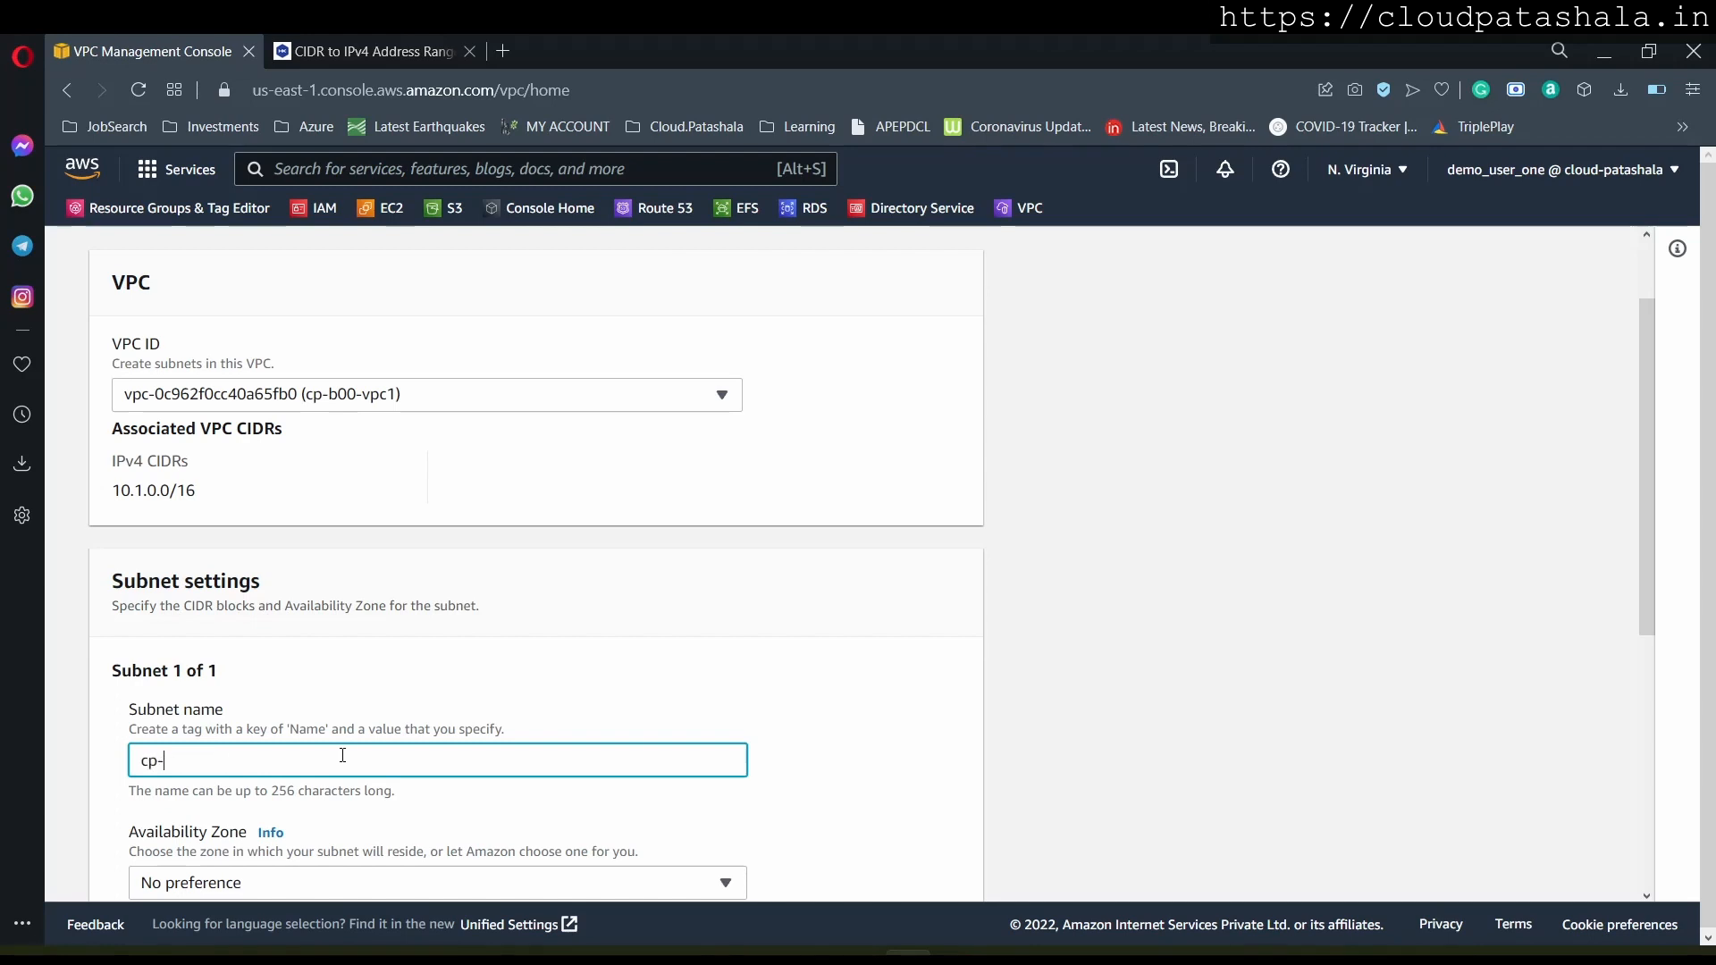
{"action": "type", "text": "b00-subnet-00"}
{"action": "scroll", "coordinate": [345, 652], "scroll_direction": "down", "scroll_amount": 3}
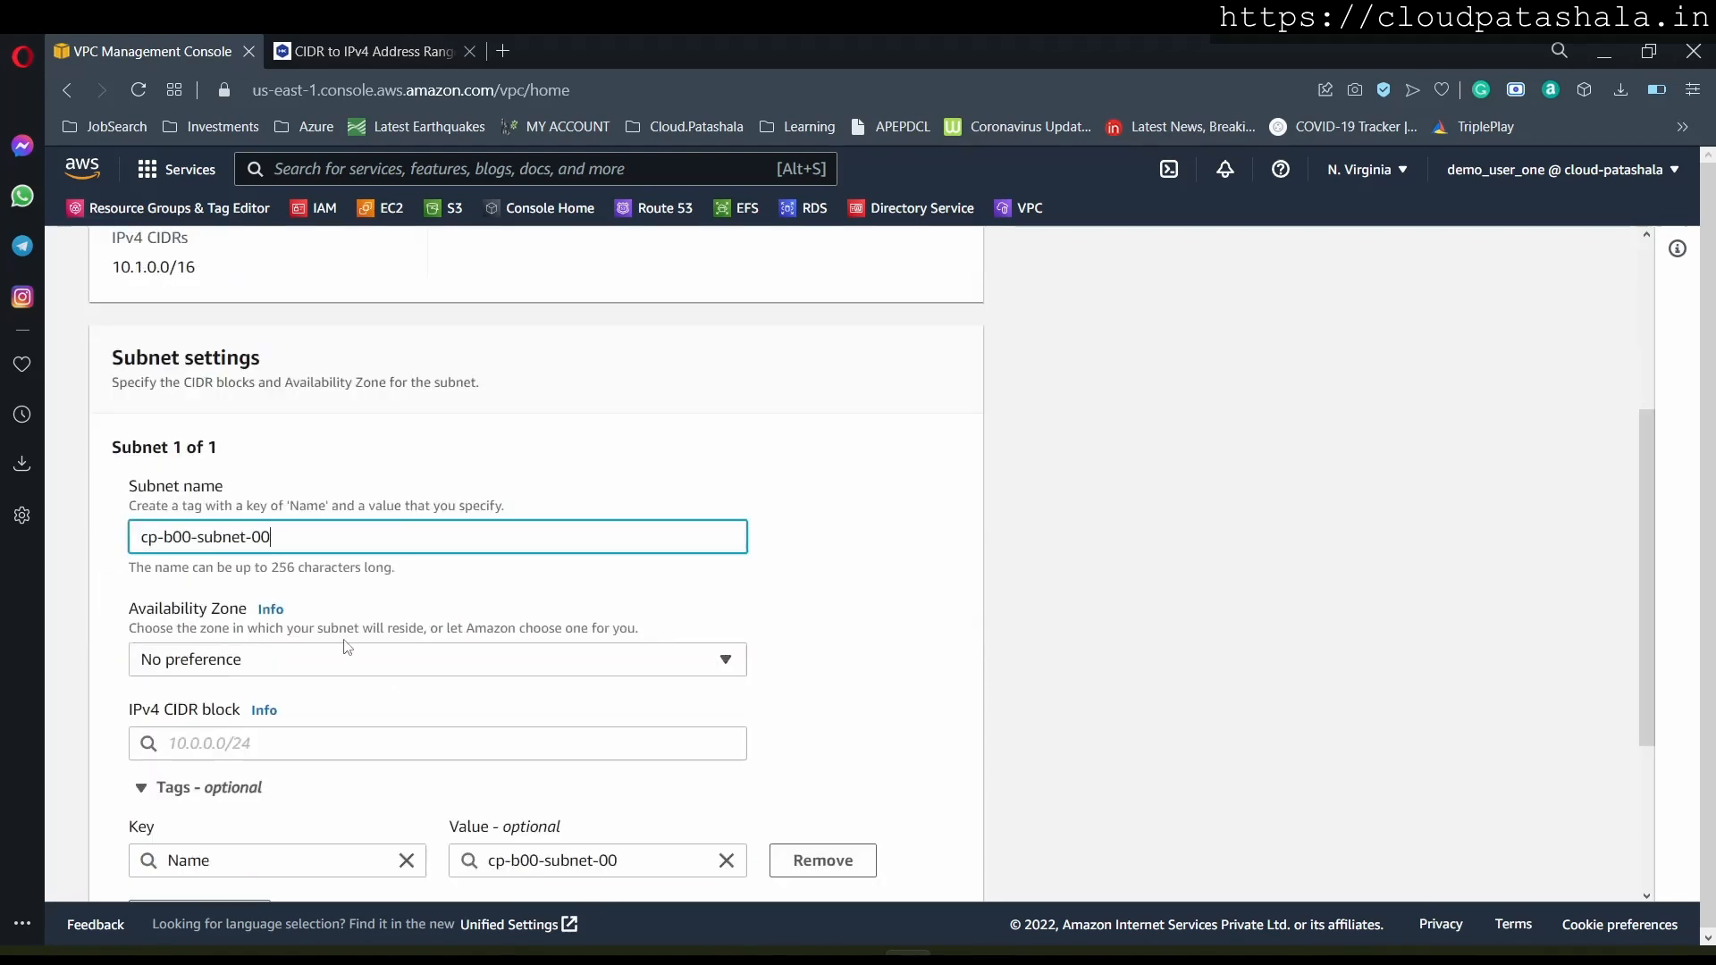
{"action": "key", "text": "BackSpace"}
{"action": "type", "text": "1"}
{"action": "left_click", "coordinate": [346, 662]}
{"action": "left_click", "coordinate": [346, 382]}
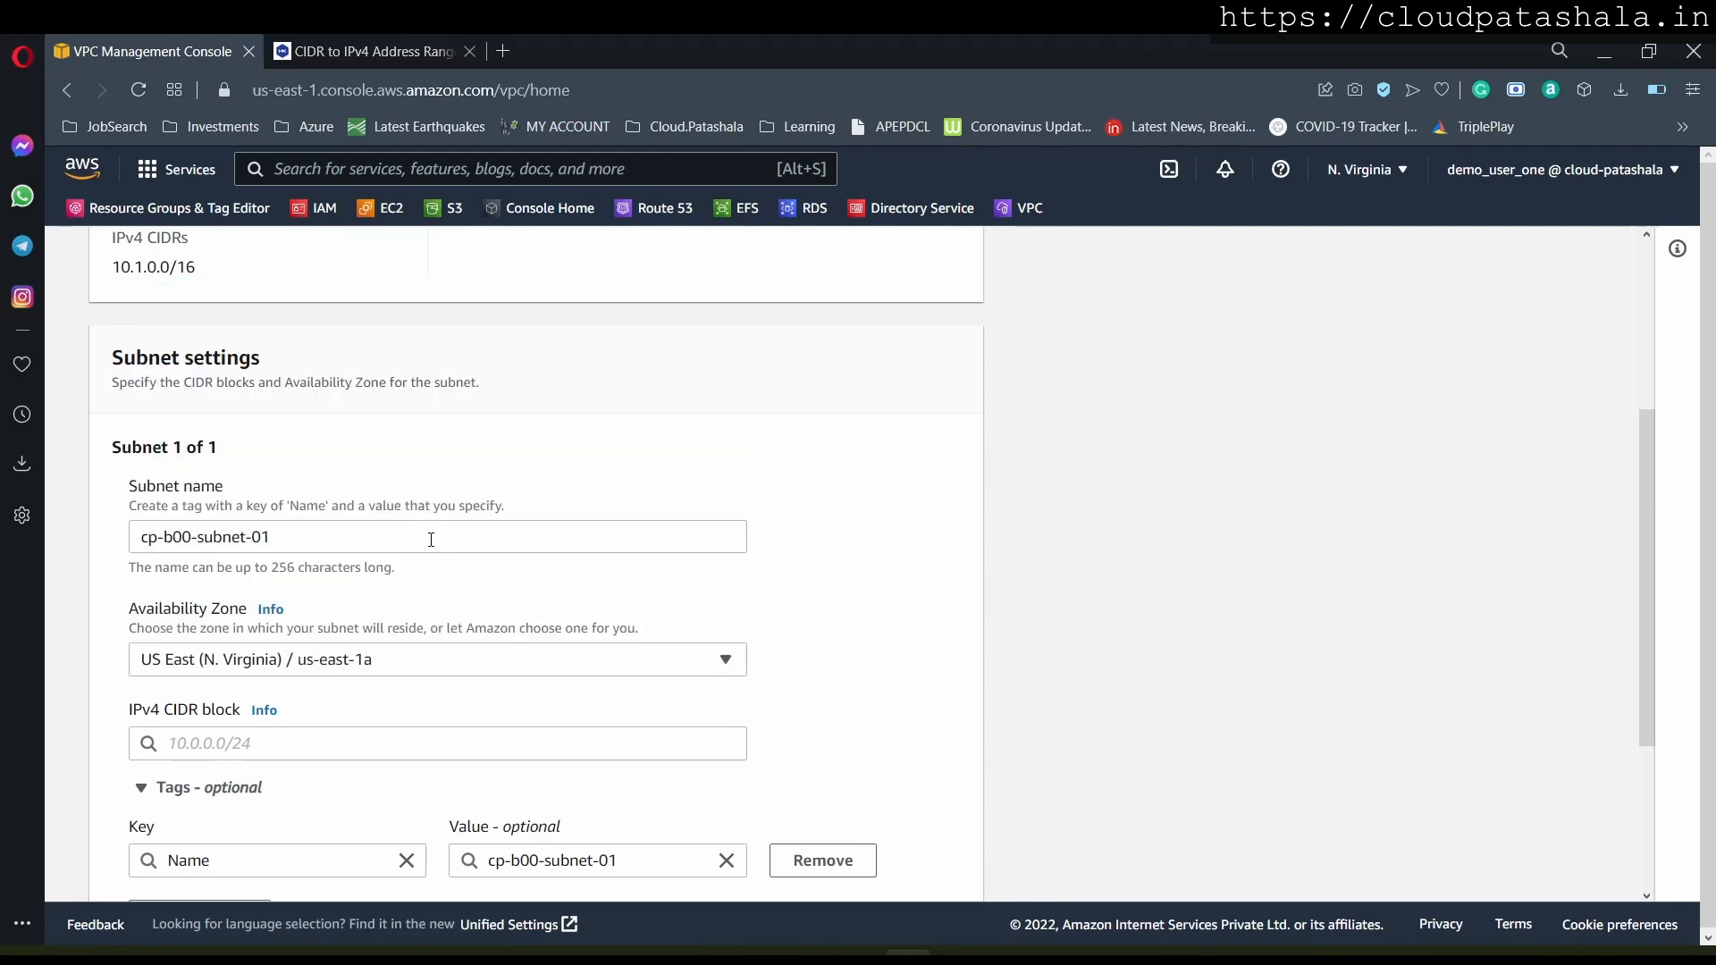
- Set the IPv4 CIDR block to 10.1.0.0/16, create the subnet and select it in the subnet list
{"action": "scroll", "coordinate": [381, 652], "scroll_direction": "down", "scroll_amount": 1}
{"action": "left_click", "coordinate": [277, 637]}
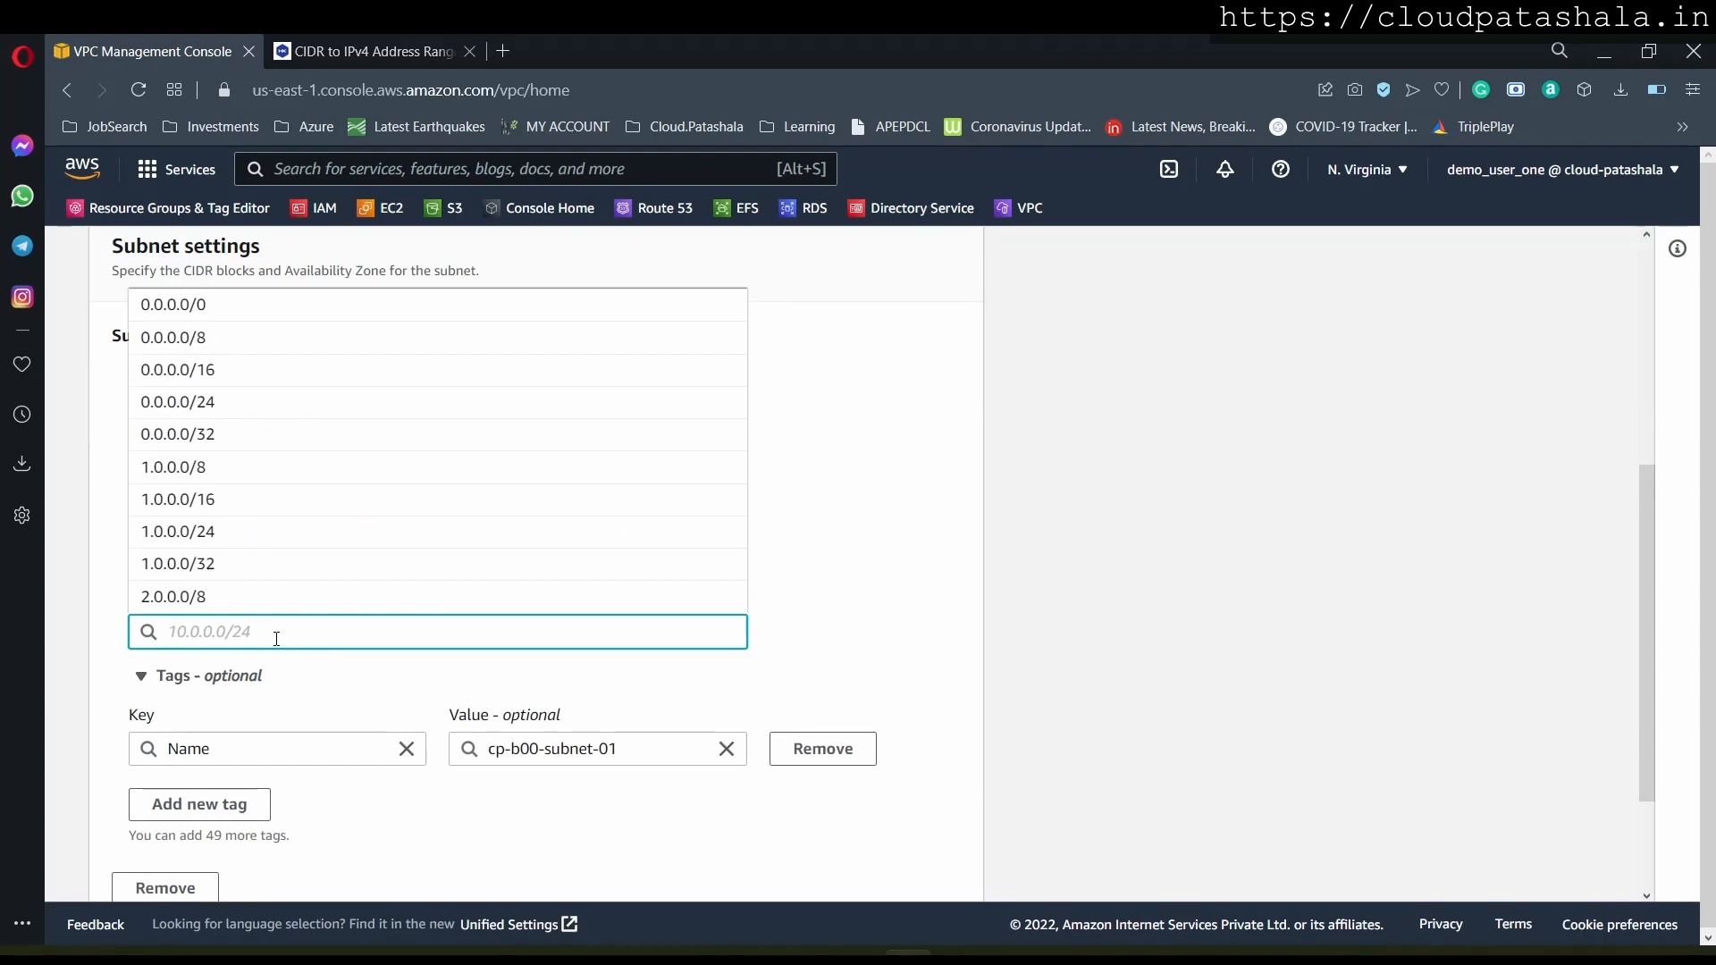
{"action": "left_click", "coordinate": [863, 635]}
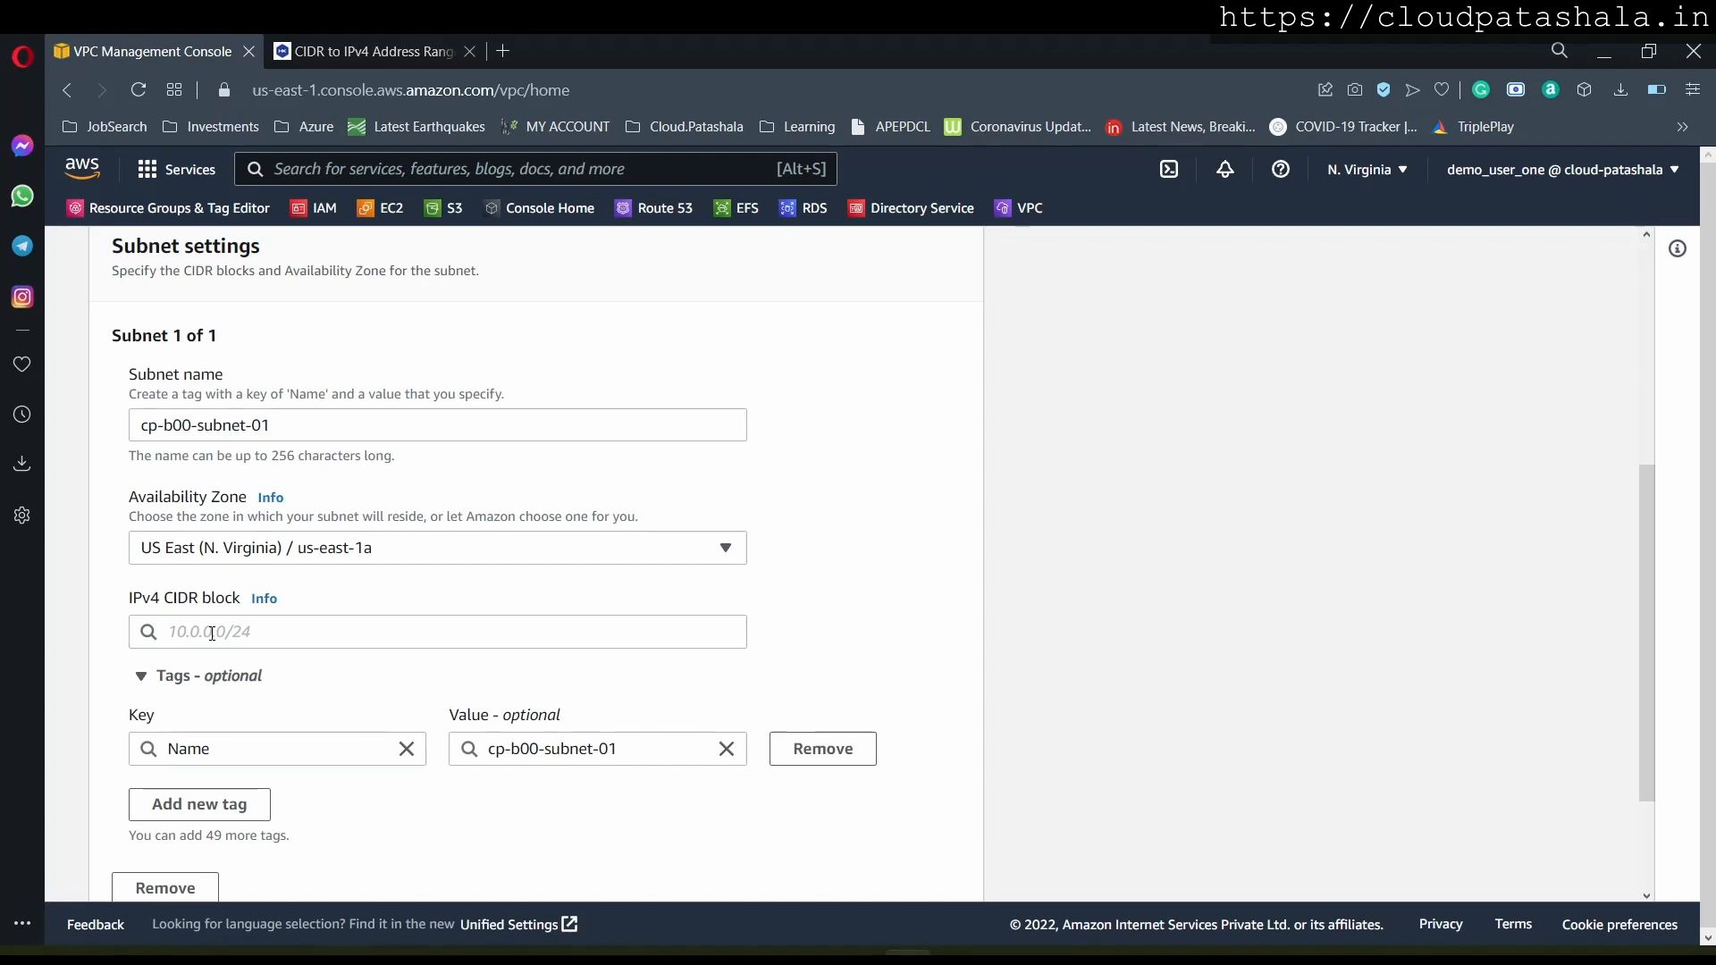
{"action": "left_click", "coordinate": [212, 633]}
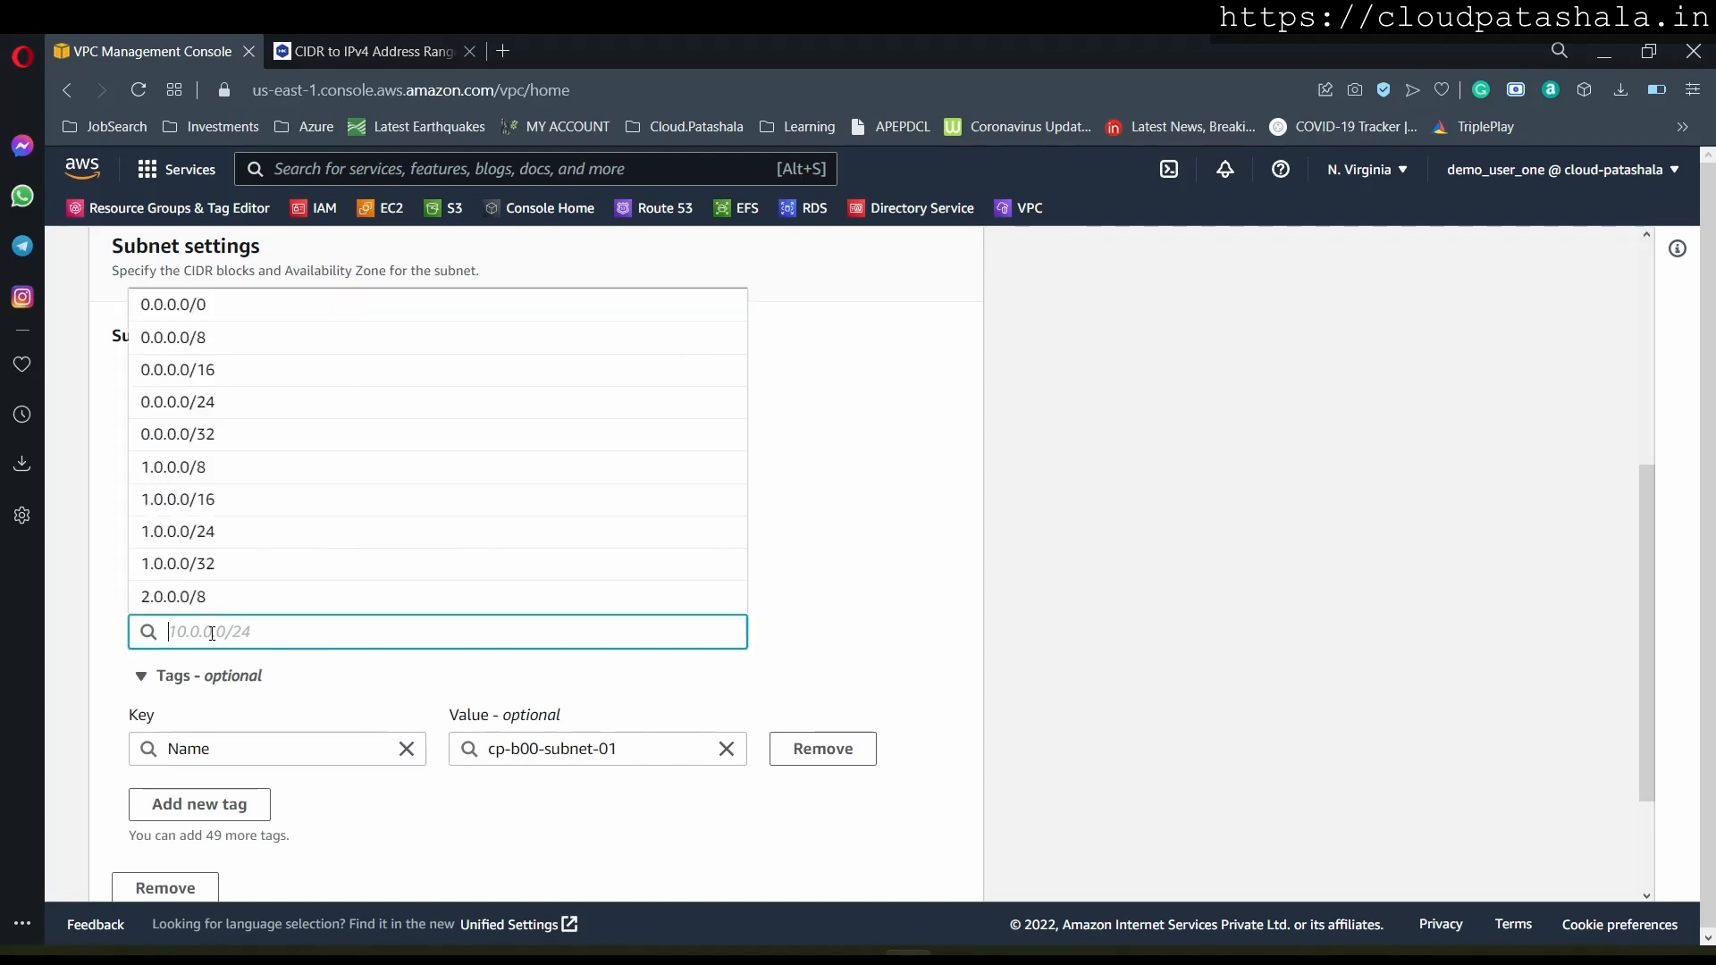
{"action": "type", "text": "10.1."}
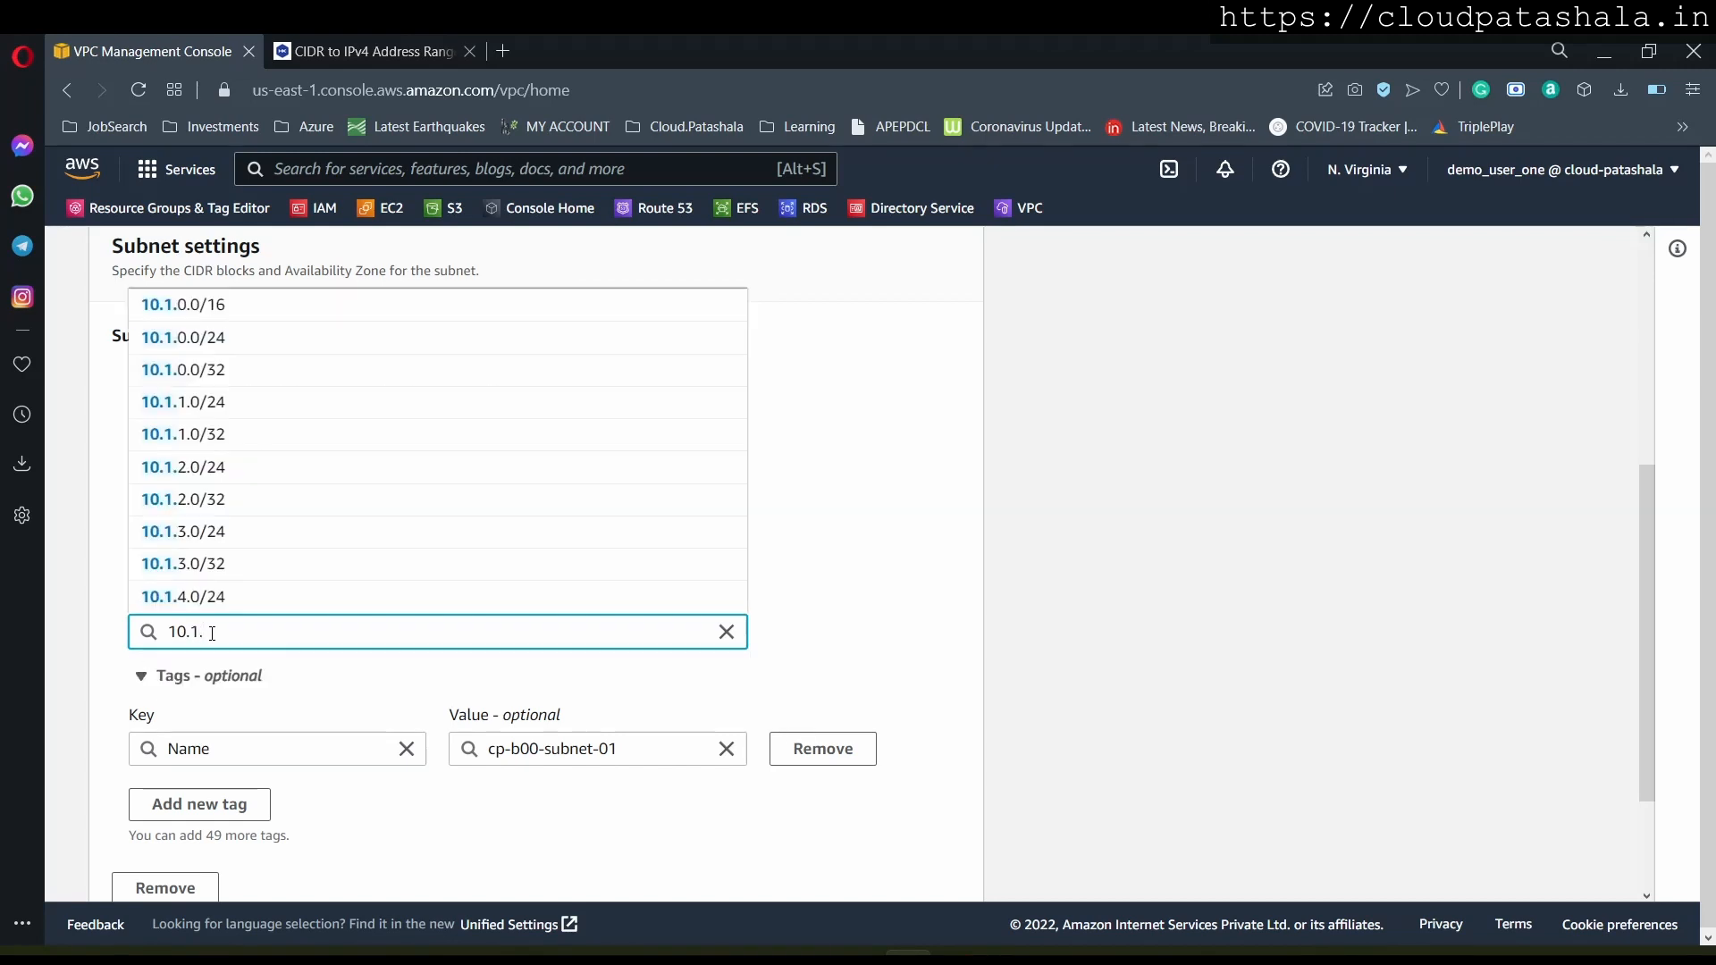
{"action": "type", "text": "0.0"}
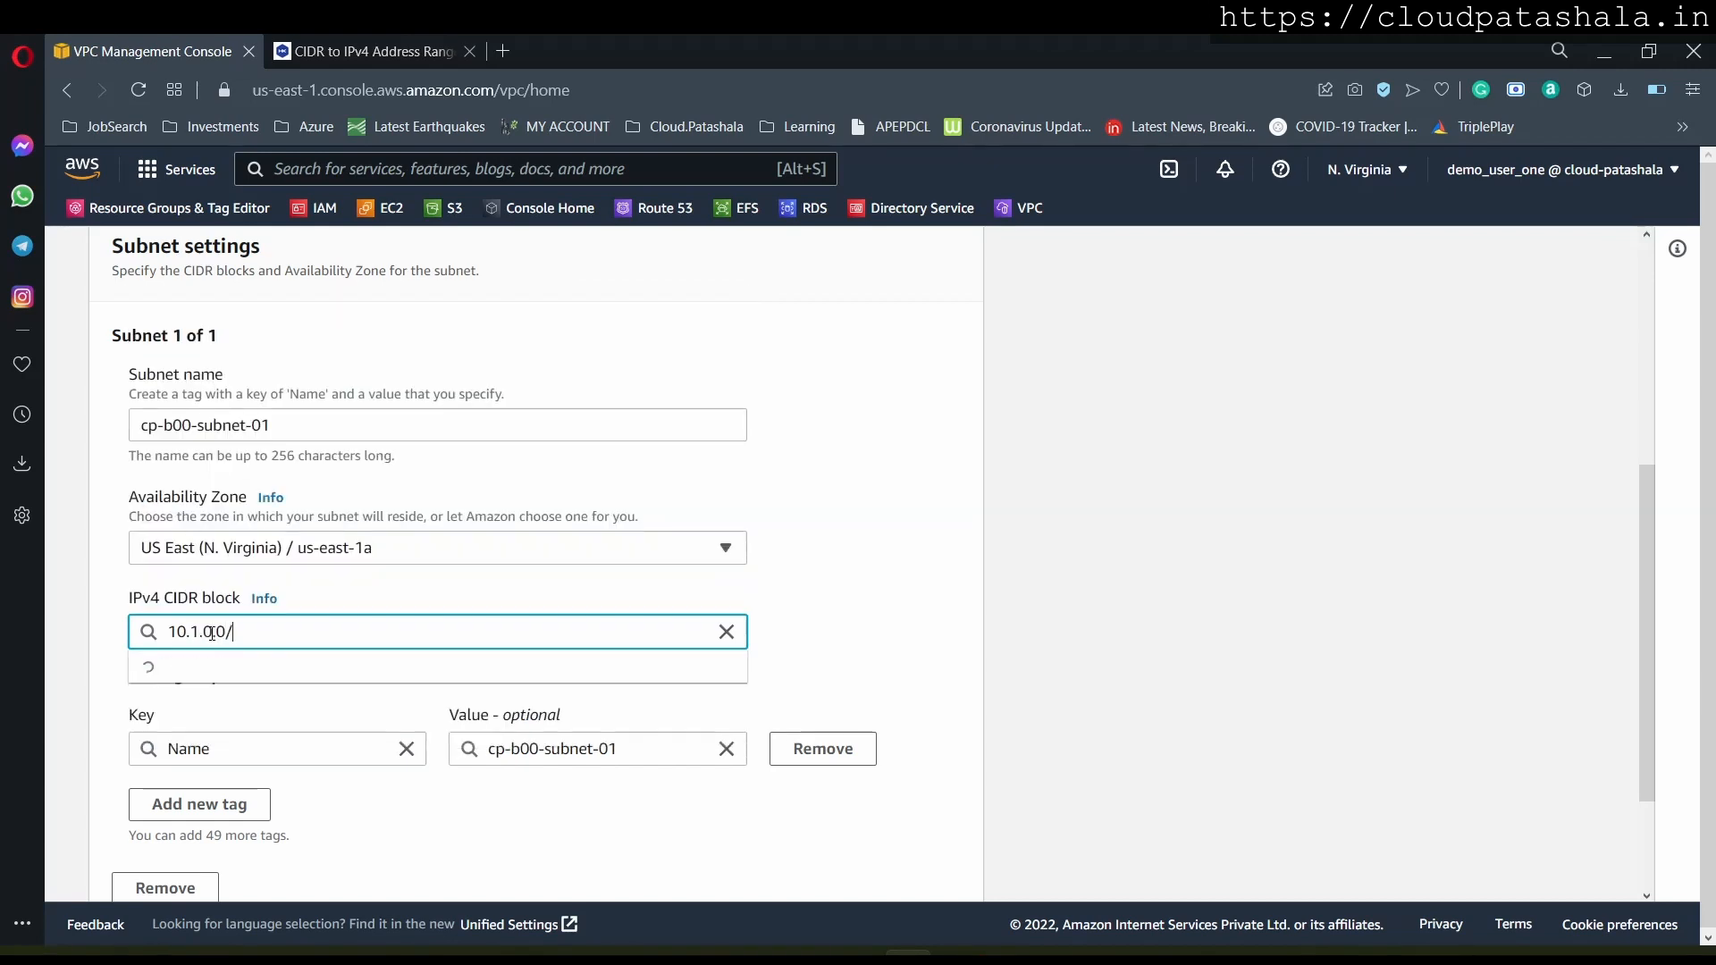
{"action": "type", "text": "/16"}
{"action": "left_click", "coordinate": [219, 666]}
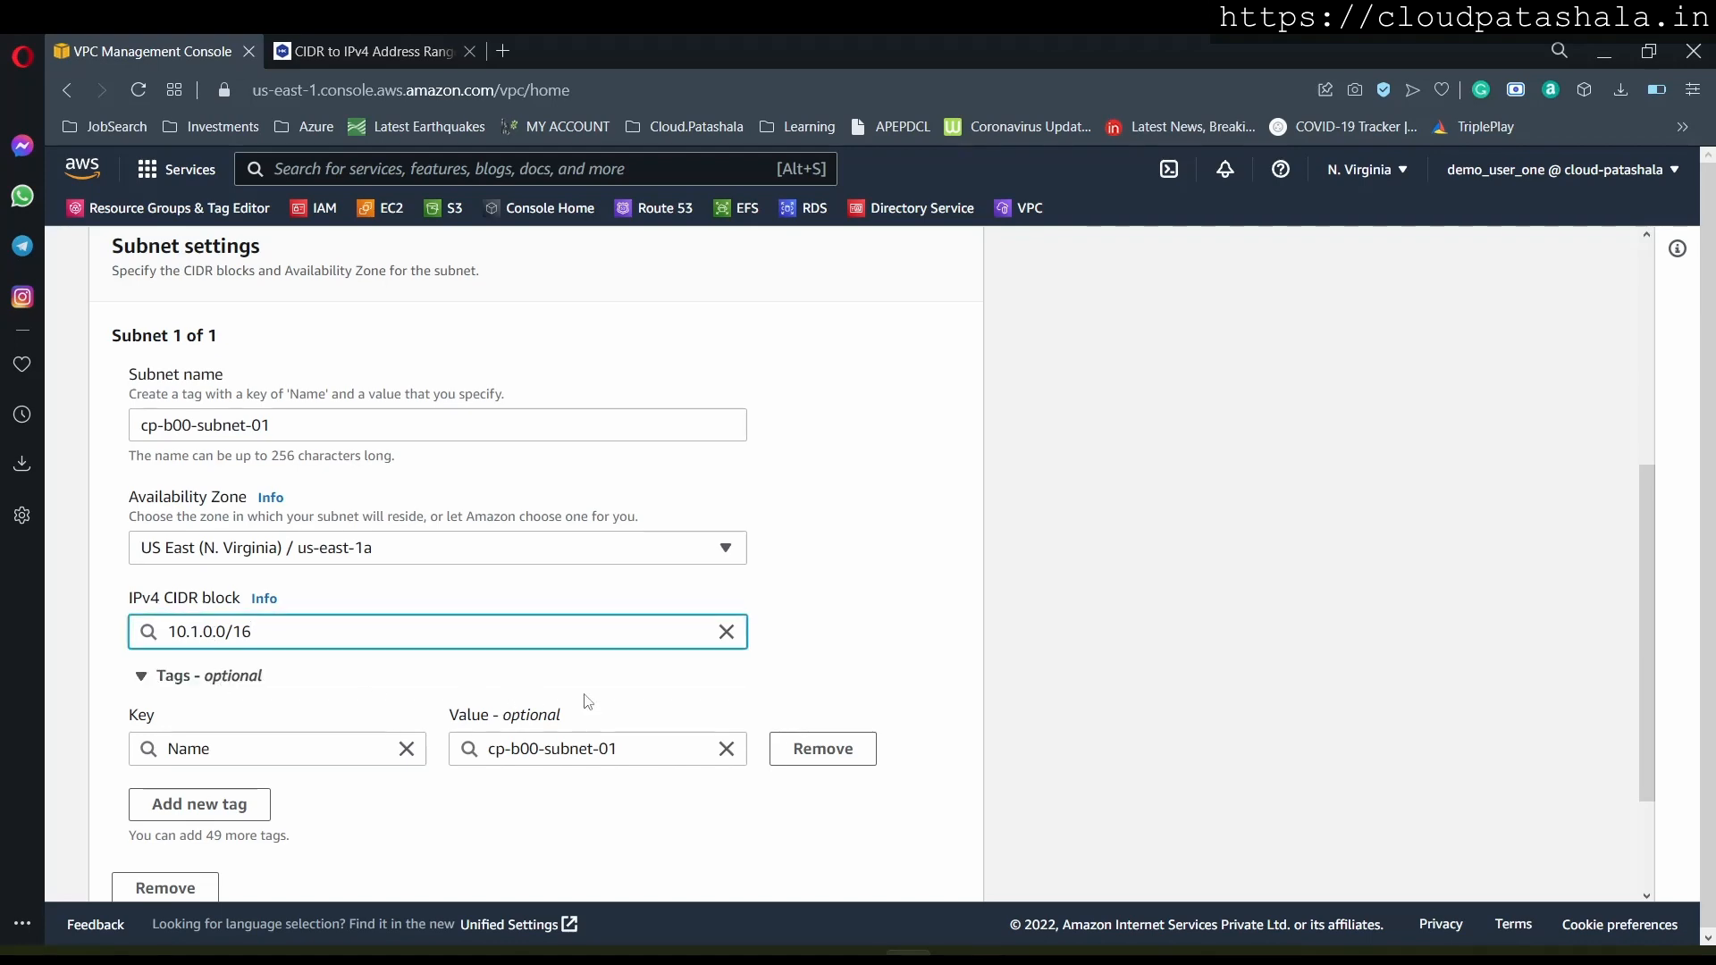
{"action": "scroll", "coordinate": [587, 701], "scroll_direction": "down", "scroll_amount": 2}
{"action": "left_click", "coordinate": [901, 867]}
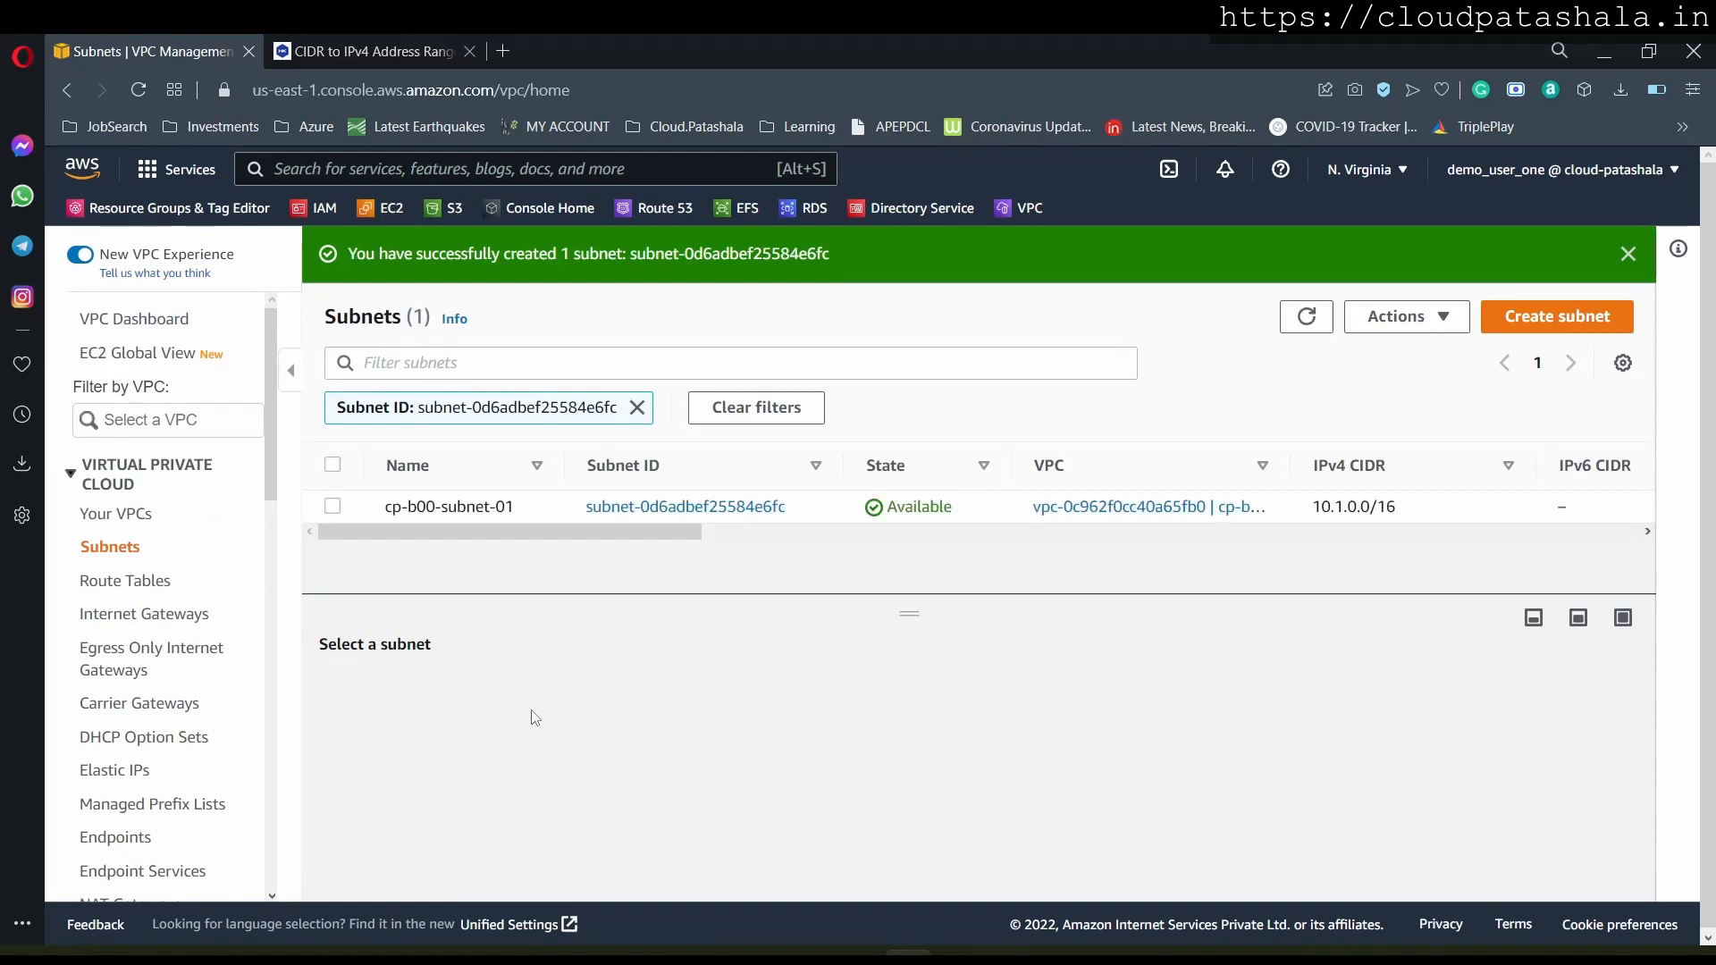
{"action": "left_click", "coordinate": [526, 507]}
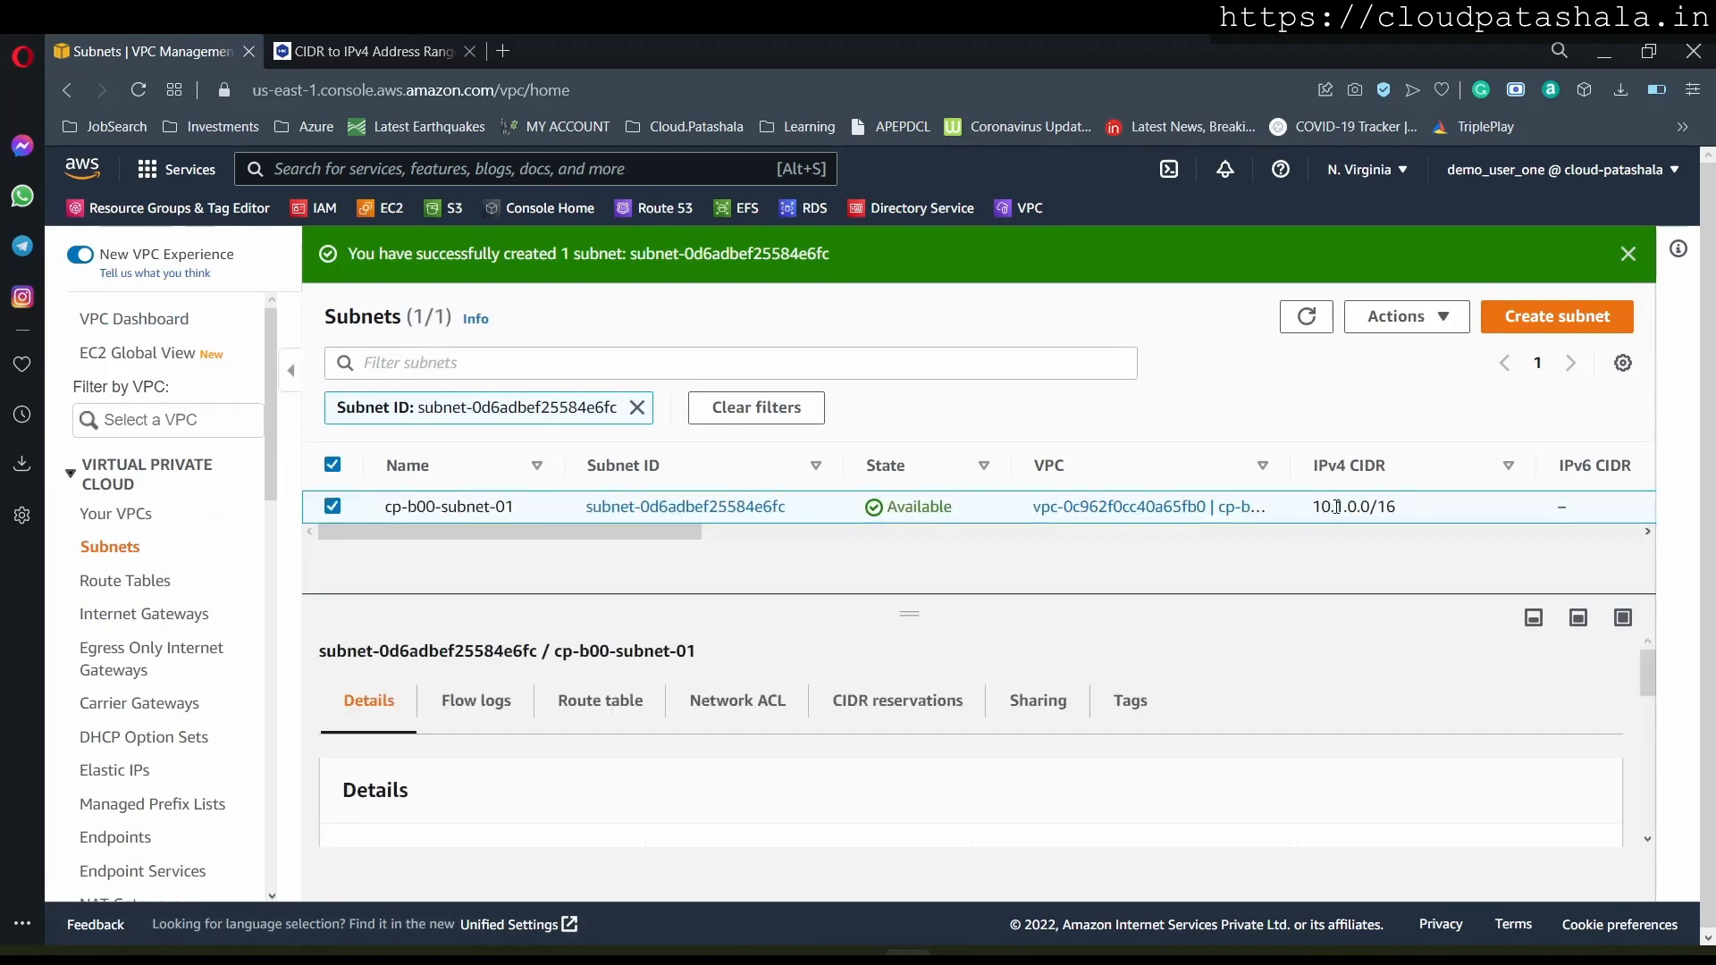
- Start creating a second subnet, again in the VPC cp-b00-vpc1
{"action": "left_click", "coordinate": [1558, 316]}
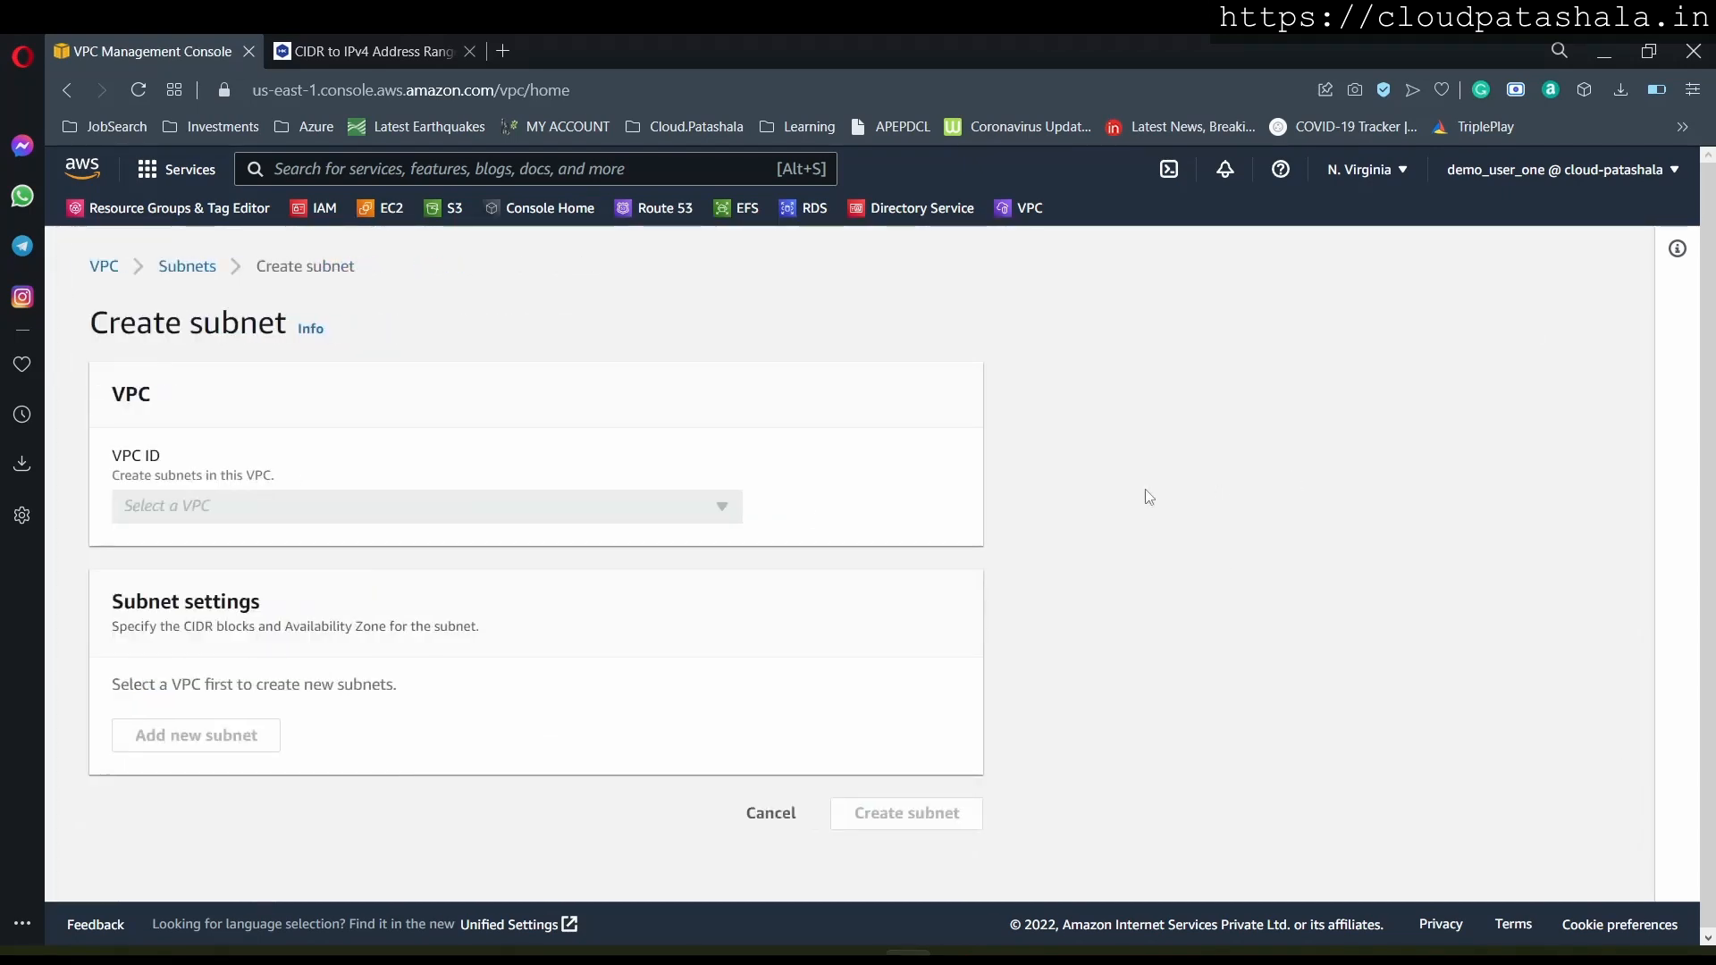
{"action": "left_click", "coordinate": [367, 516]}
{"action": "left_click", "coordinate": [390, 579]}
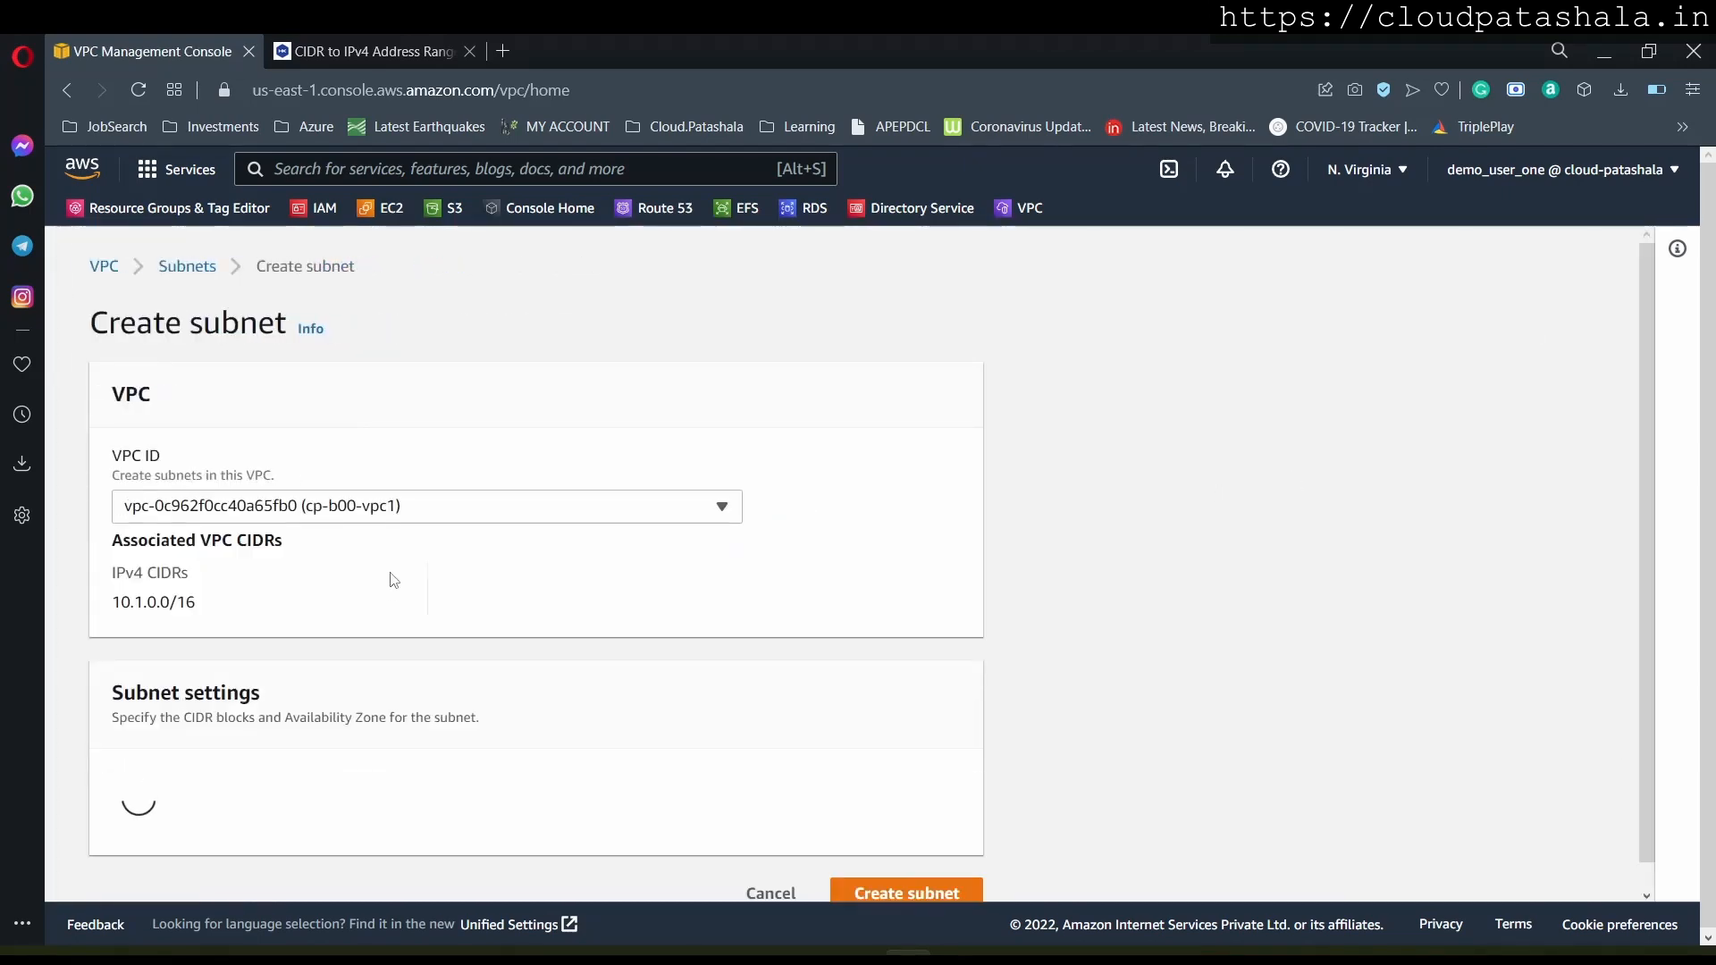
- Name the second subnet cp-b00-subnet-02 and assign it to availability zone US East (N. Virginia) / us-east-1b
{"action": "scroll", "coordinate": [282, 688], "scroll_direction": "down", "scroll_amount": 3}
{"action": "left_click", "coordinate": [245, 648]}
{"action": "type", "text": "cp-b00-s"}
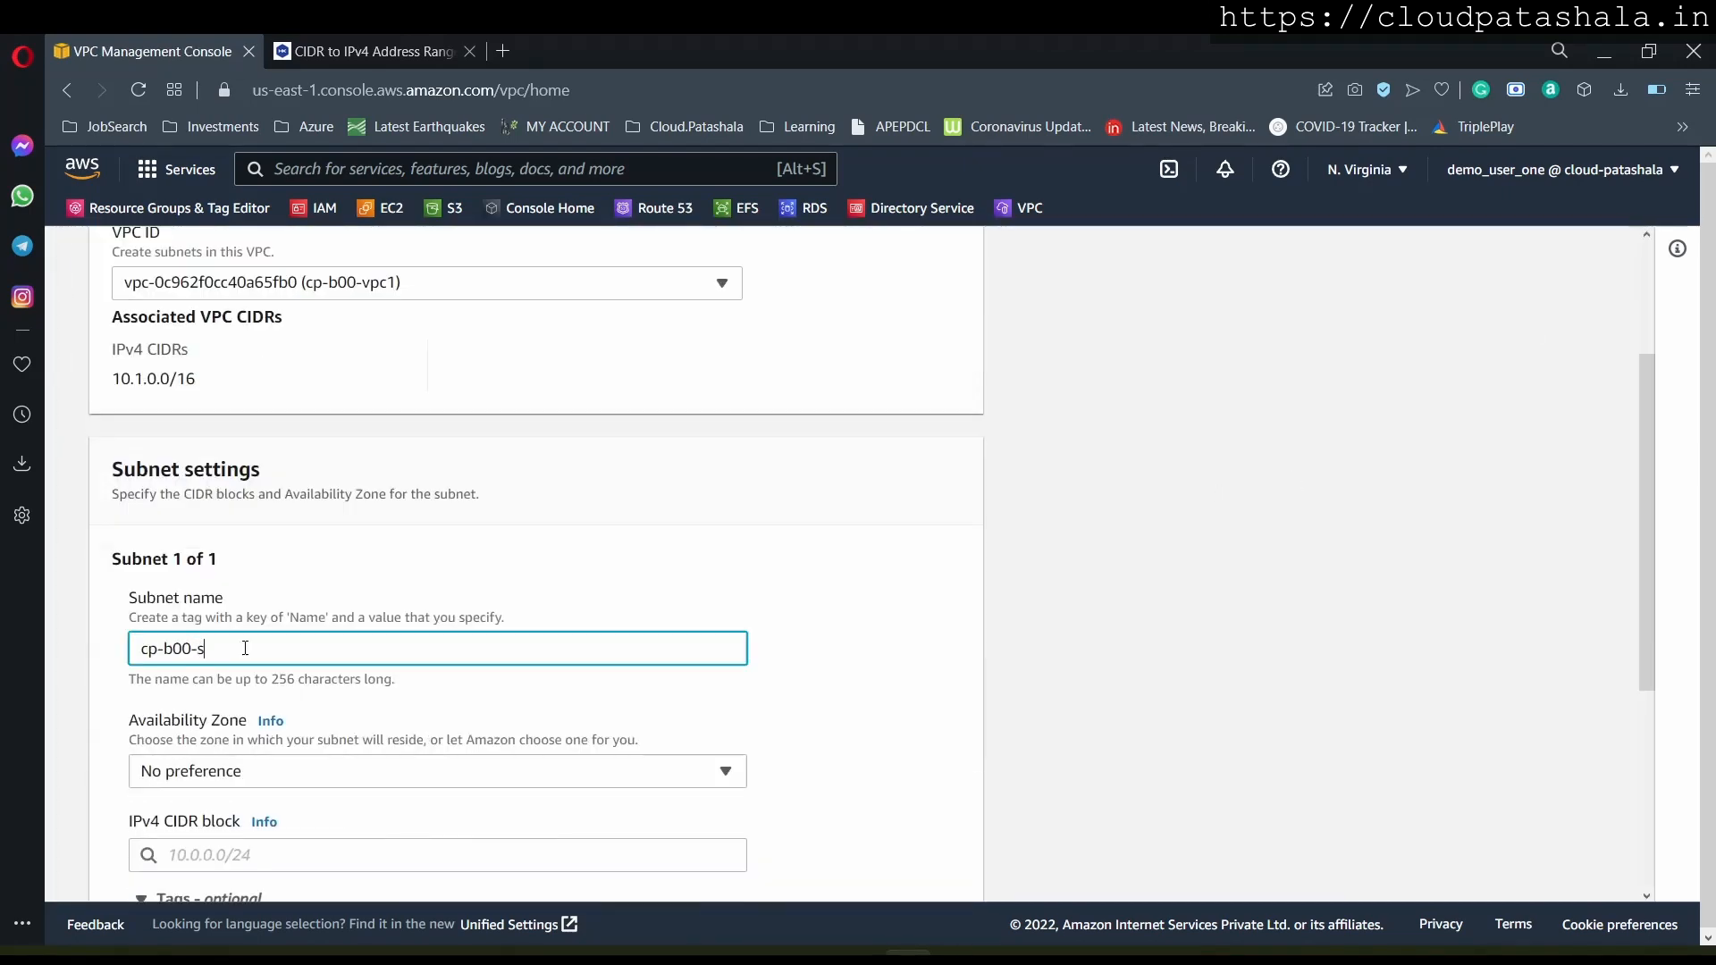
{"action": "type", "text": "ubnet-01"}
{"action": "left_click", "coordinate": [343, 769]}
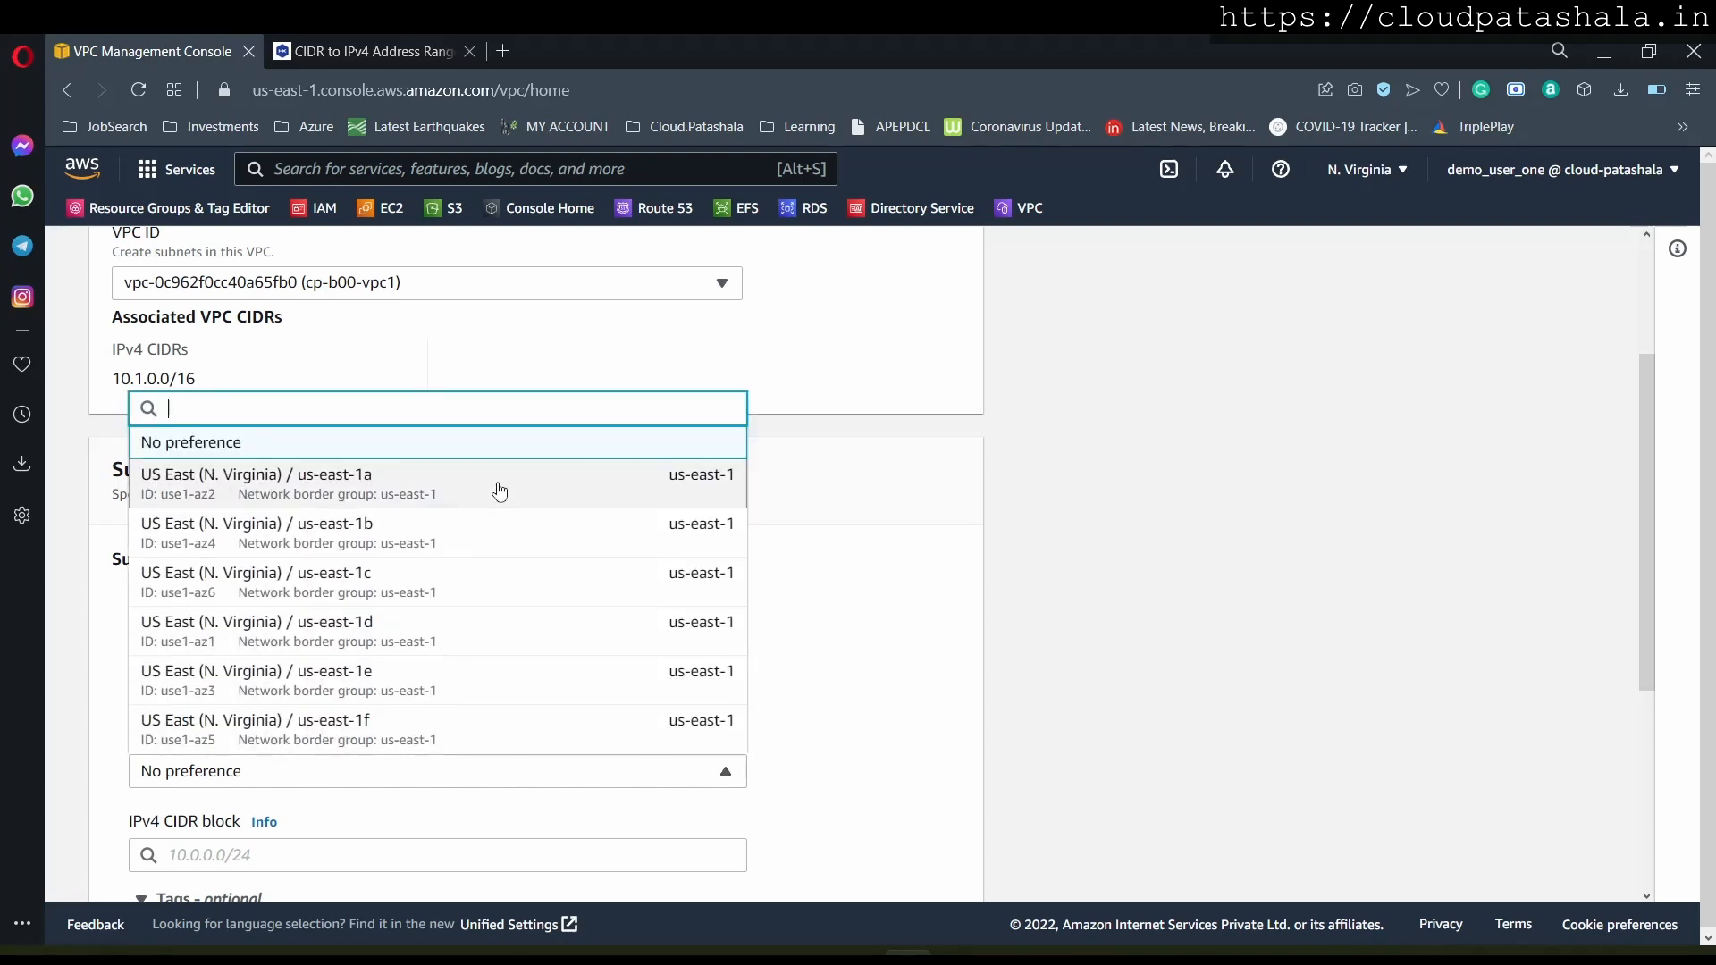
{"action": "left_click", "coordinate": [506, 533]}
- Set the second subnet's IPv4 CIDR block to 10.1.0.0/24 and try to create the subnet
{"action": "scroll", "coordinate": [431, 758], "scroll_direction": "down", "scroll_amount": 1}
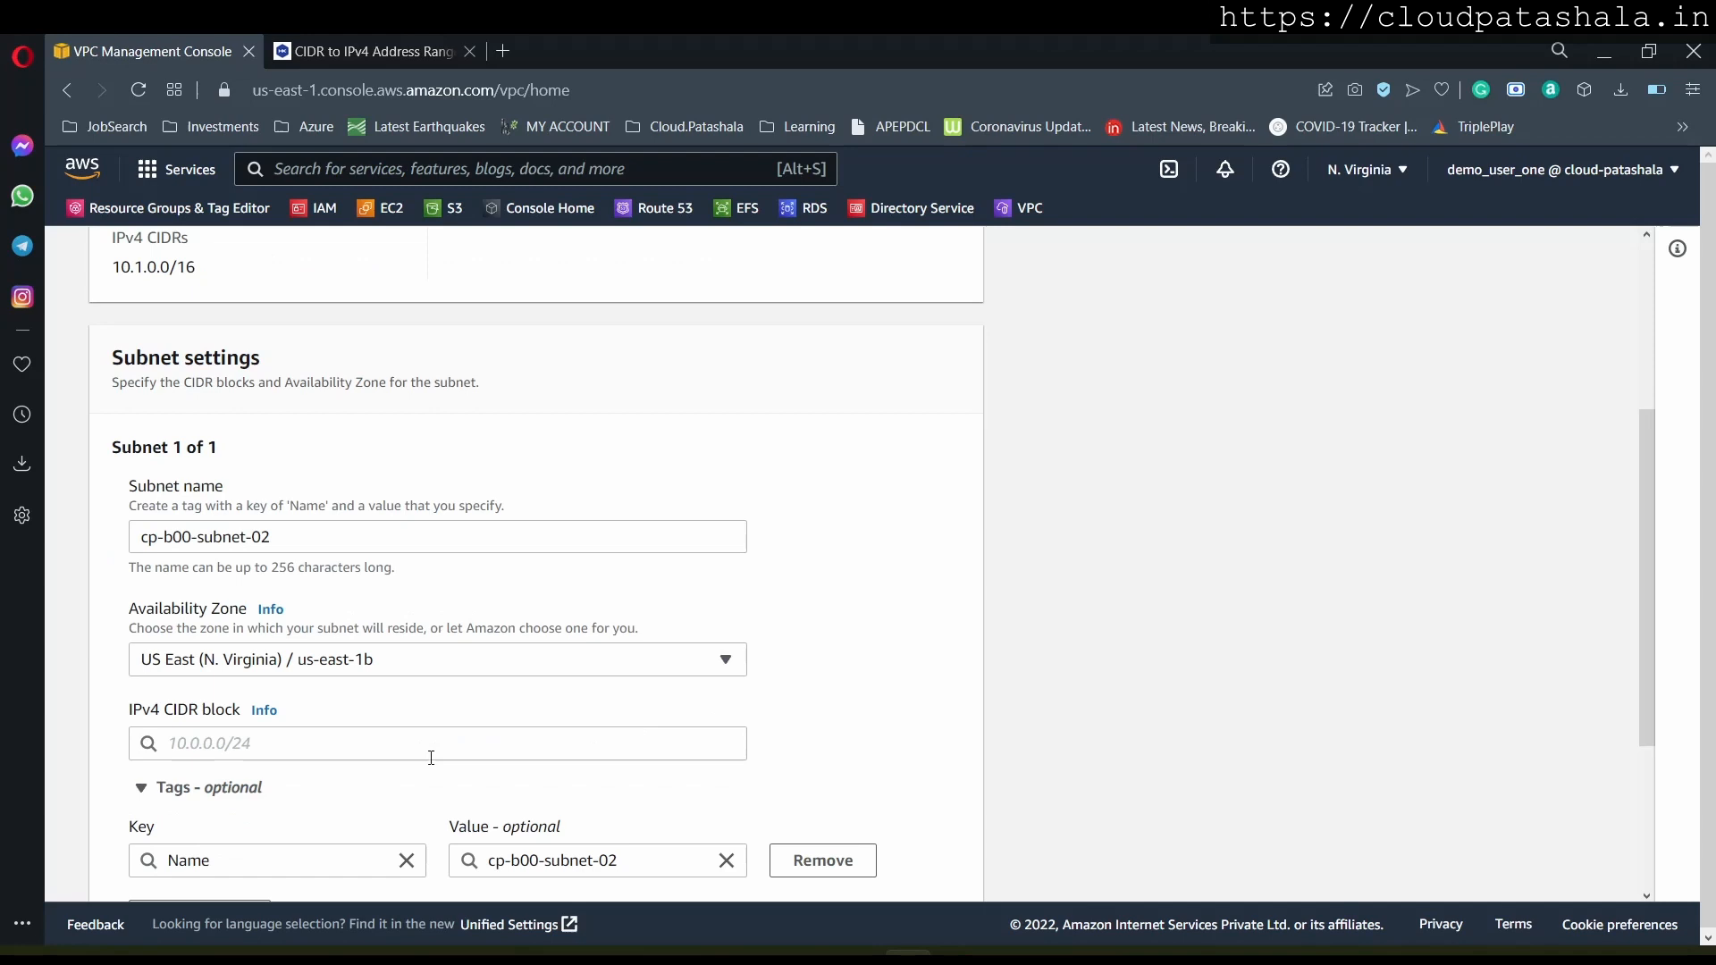
{"action": "left_click", "coordinate": [220, 742]}
{"action": "type", "text": "10.1"}
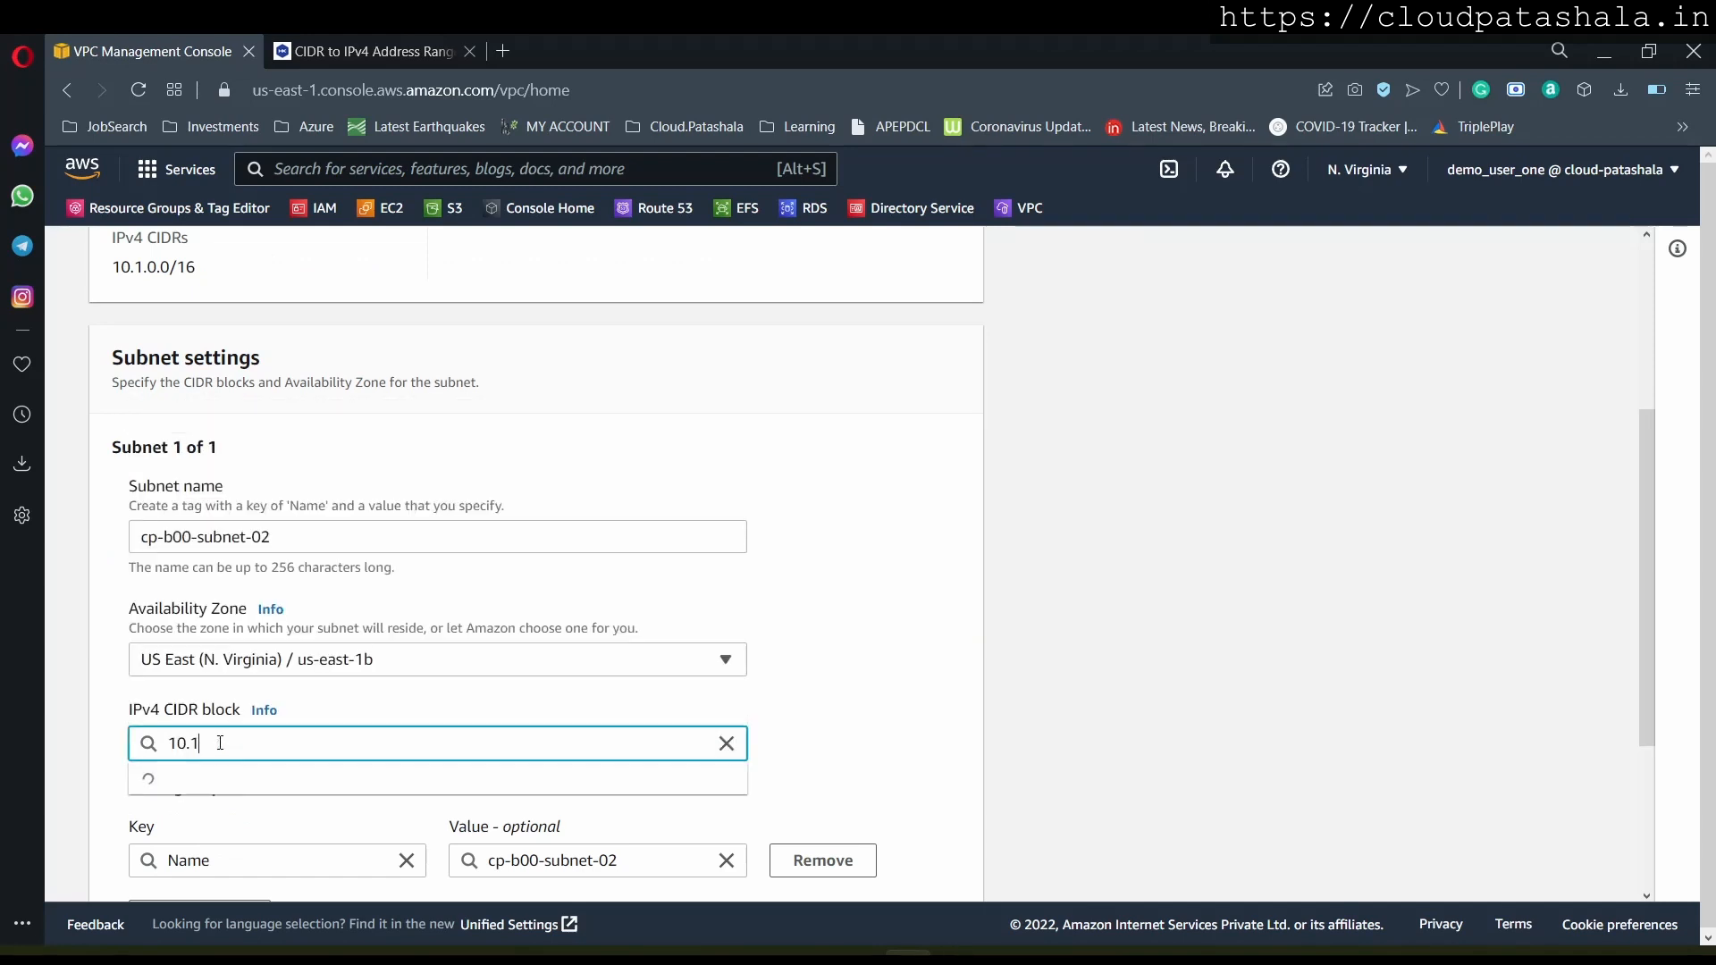
{"action": "type", "text": ".0."}
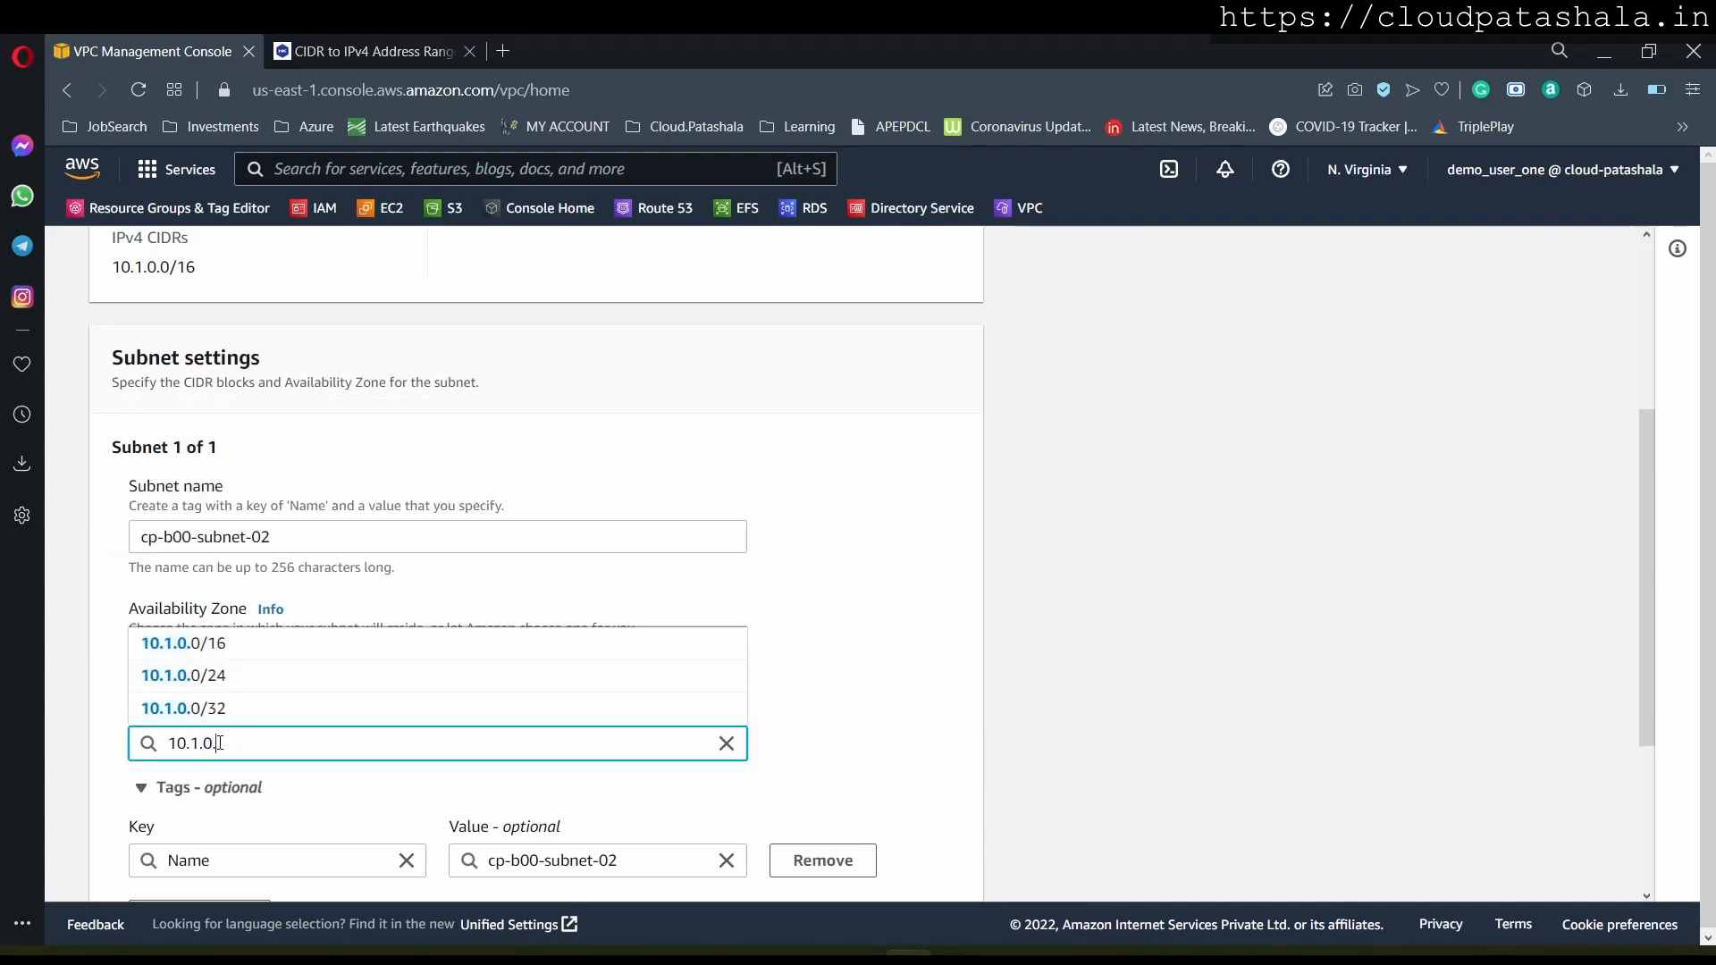
{"action": "type", "text": "0/24"}
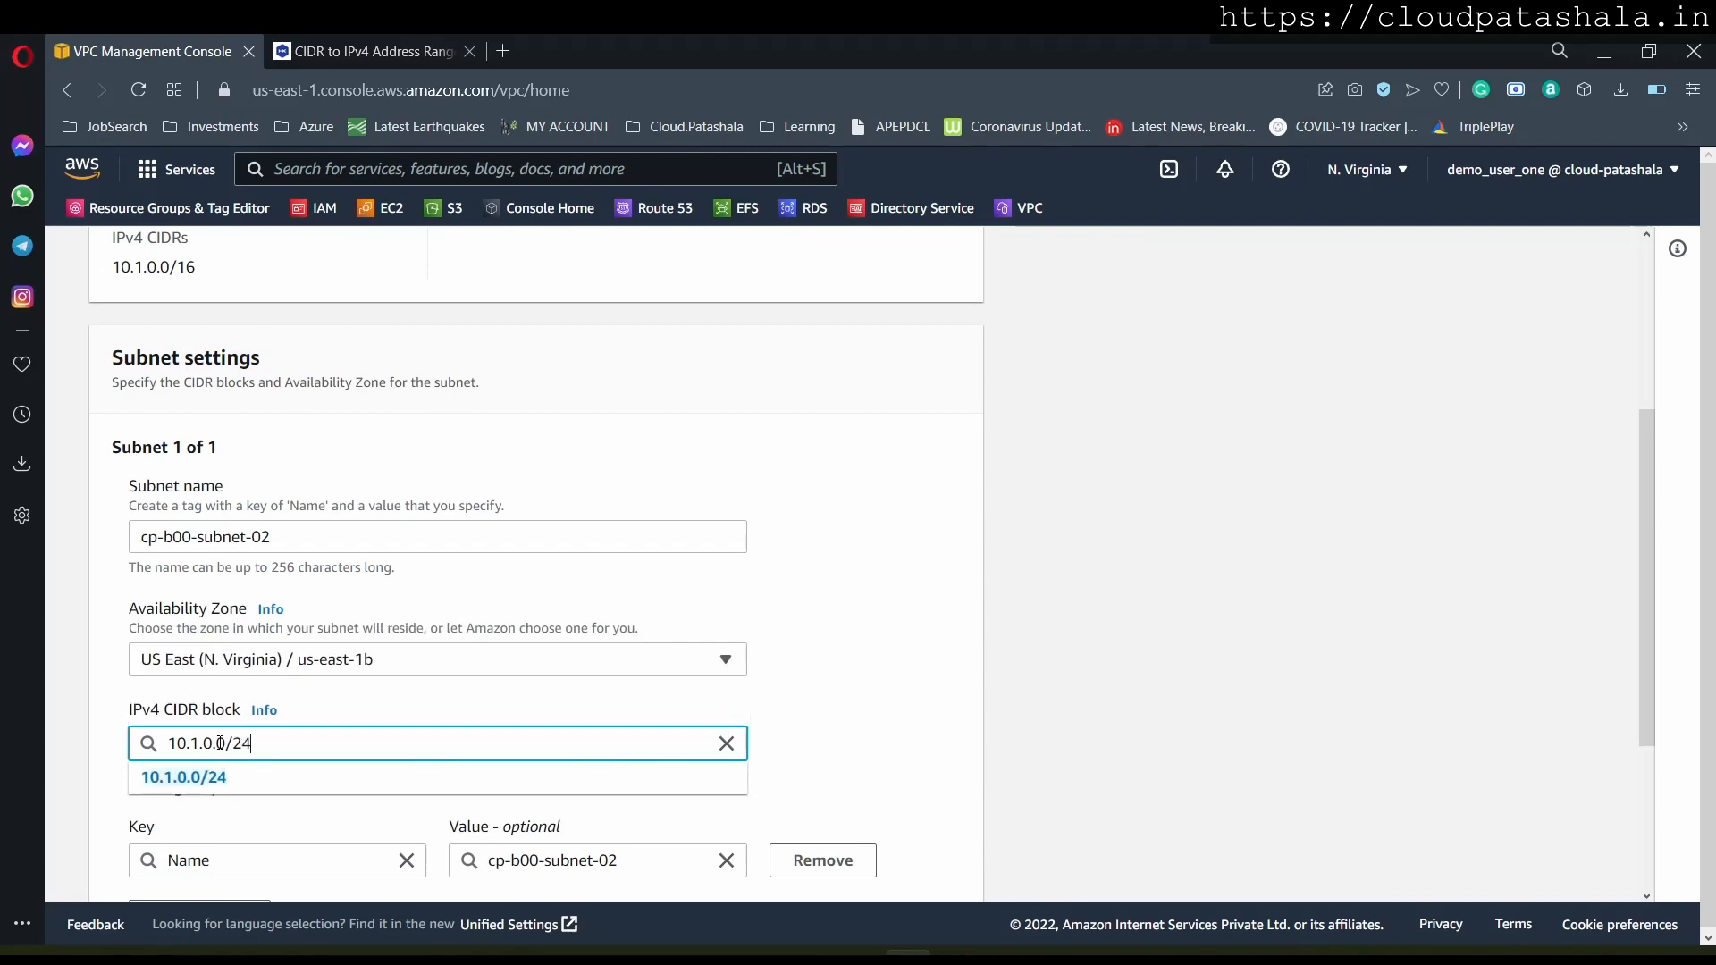
{"action": "left_click", "coordinate": [255, 778]}
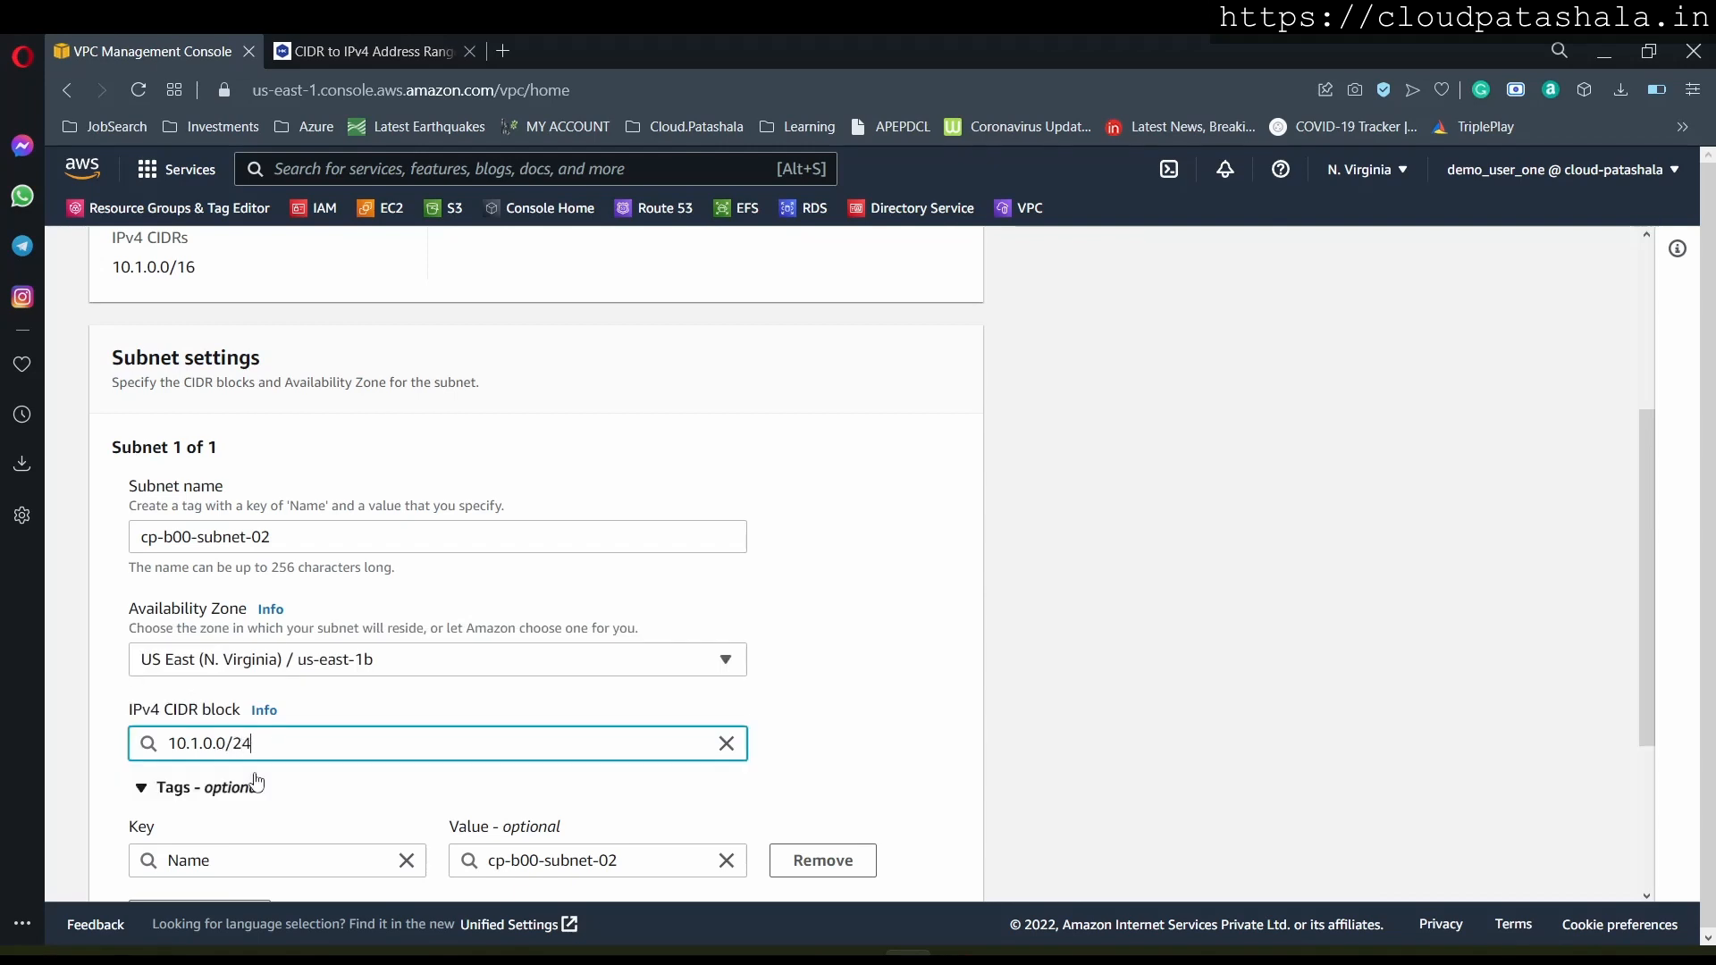
{"action": "scroll", "coordinate": [342, 778], "scroll_direction": "down", "scroll_amount": 3}
{"action": "left_click", "coordinate": [890, 856]}
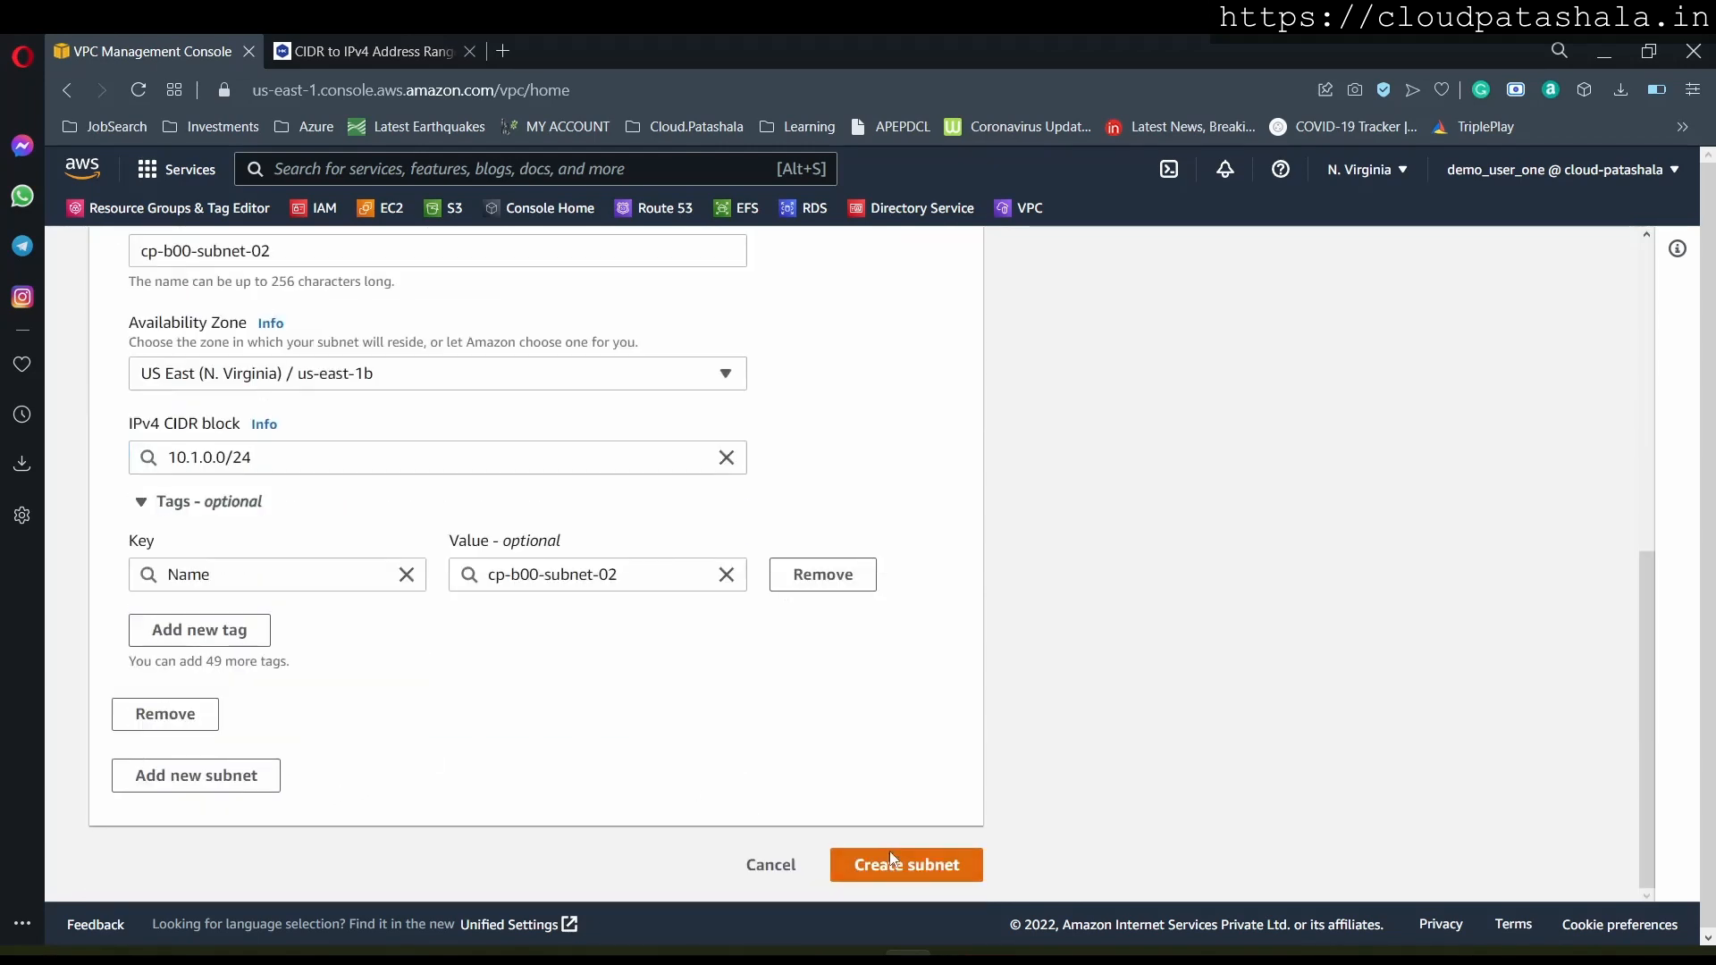
- Examine the validation message beneath the IPv4 CIDR block of the second subnet
{"action": "left_click_drag", "start_coordinate": [548, 498], "coordinate": [152, 491]}
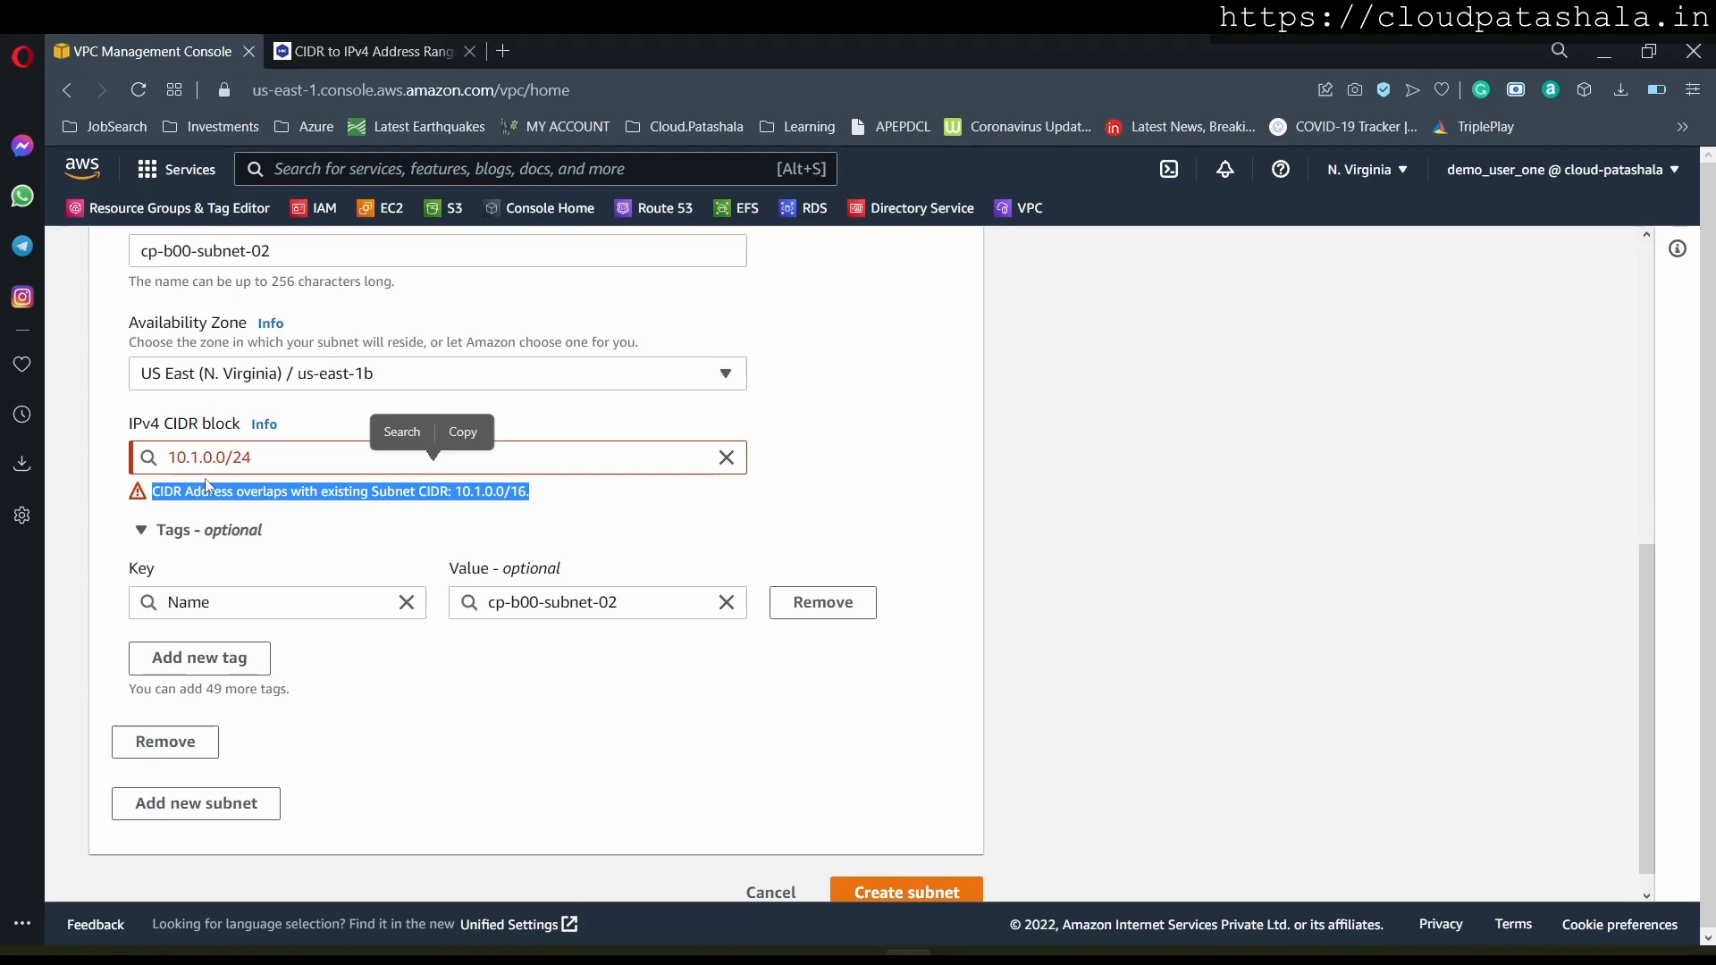
{"action": "left_click", "coordinate": [300, 493]}
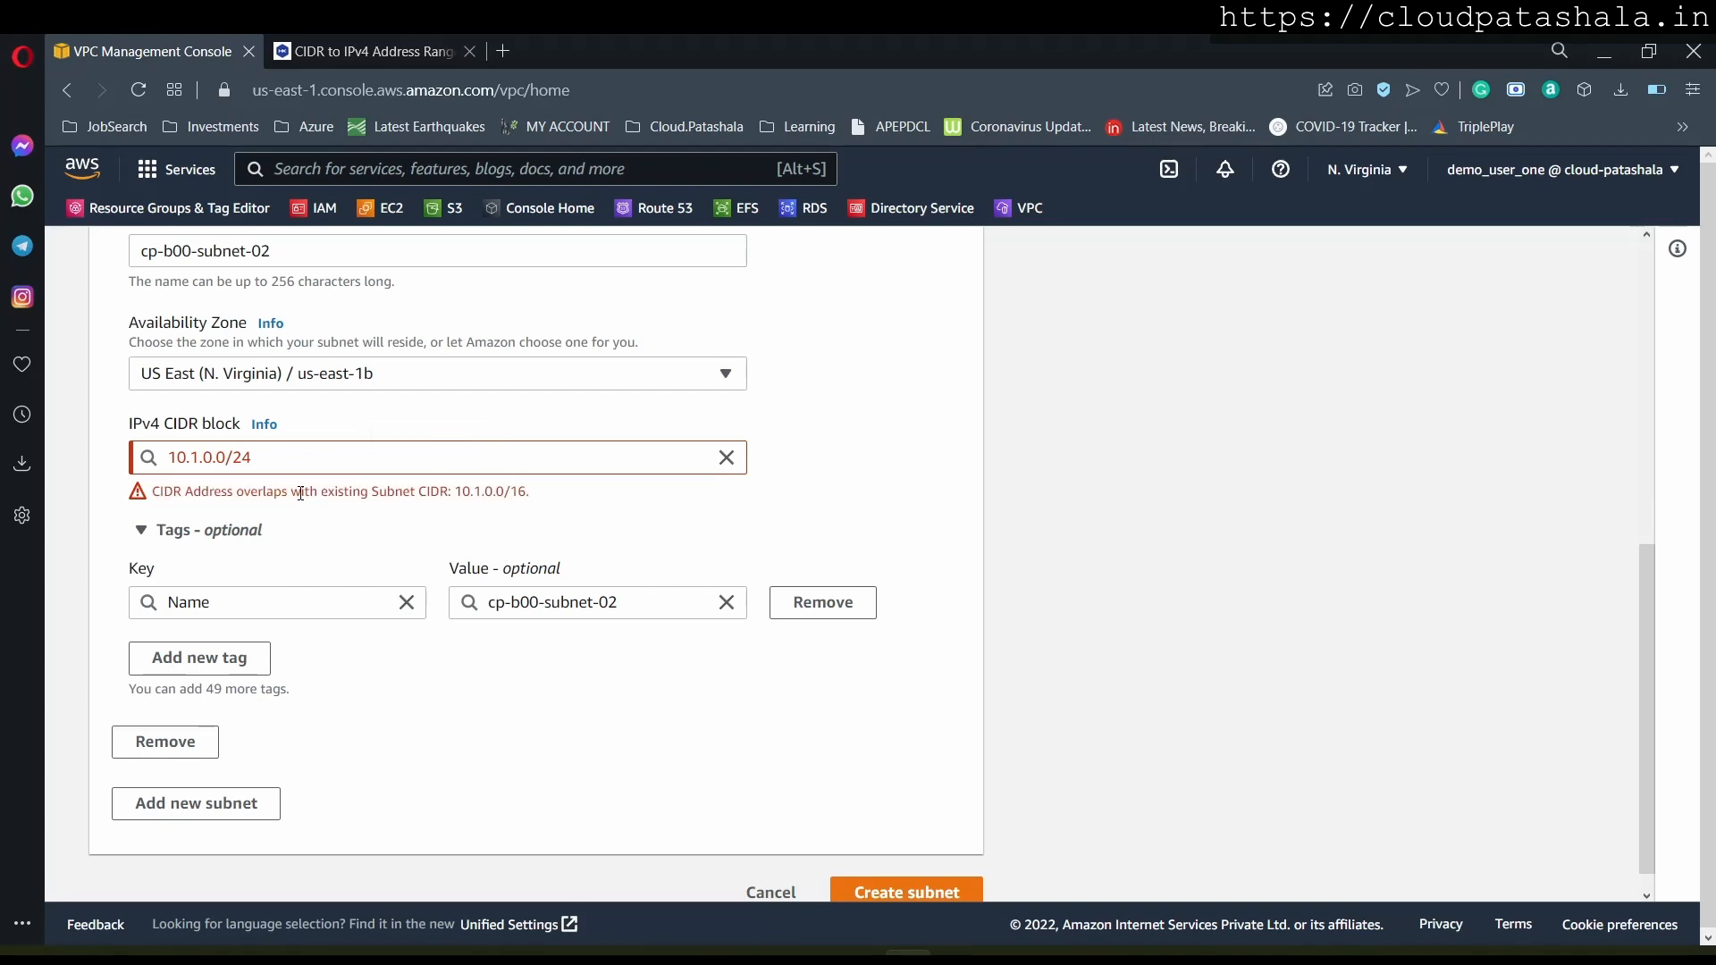
{"action": "left_click_drag", "start_coordinate": [534, 494], "coordinate": [172, 491]}
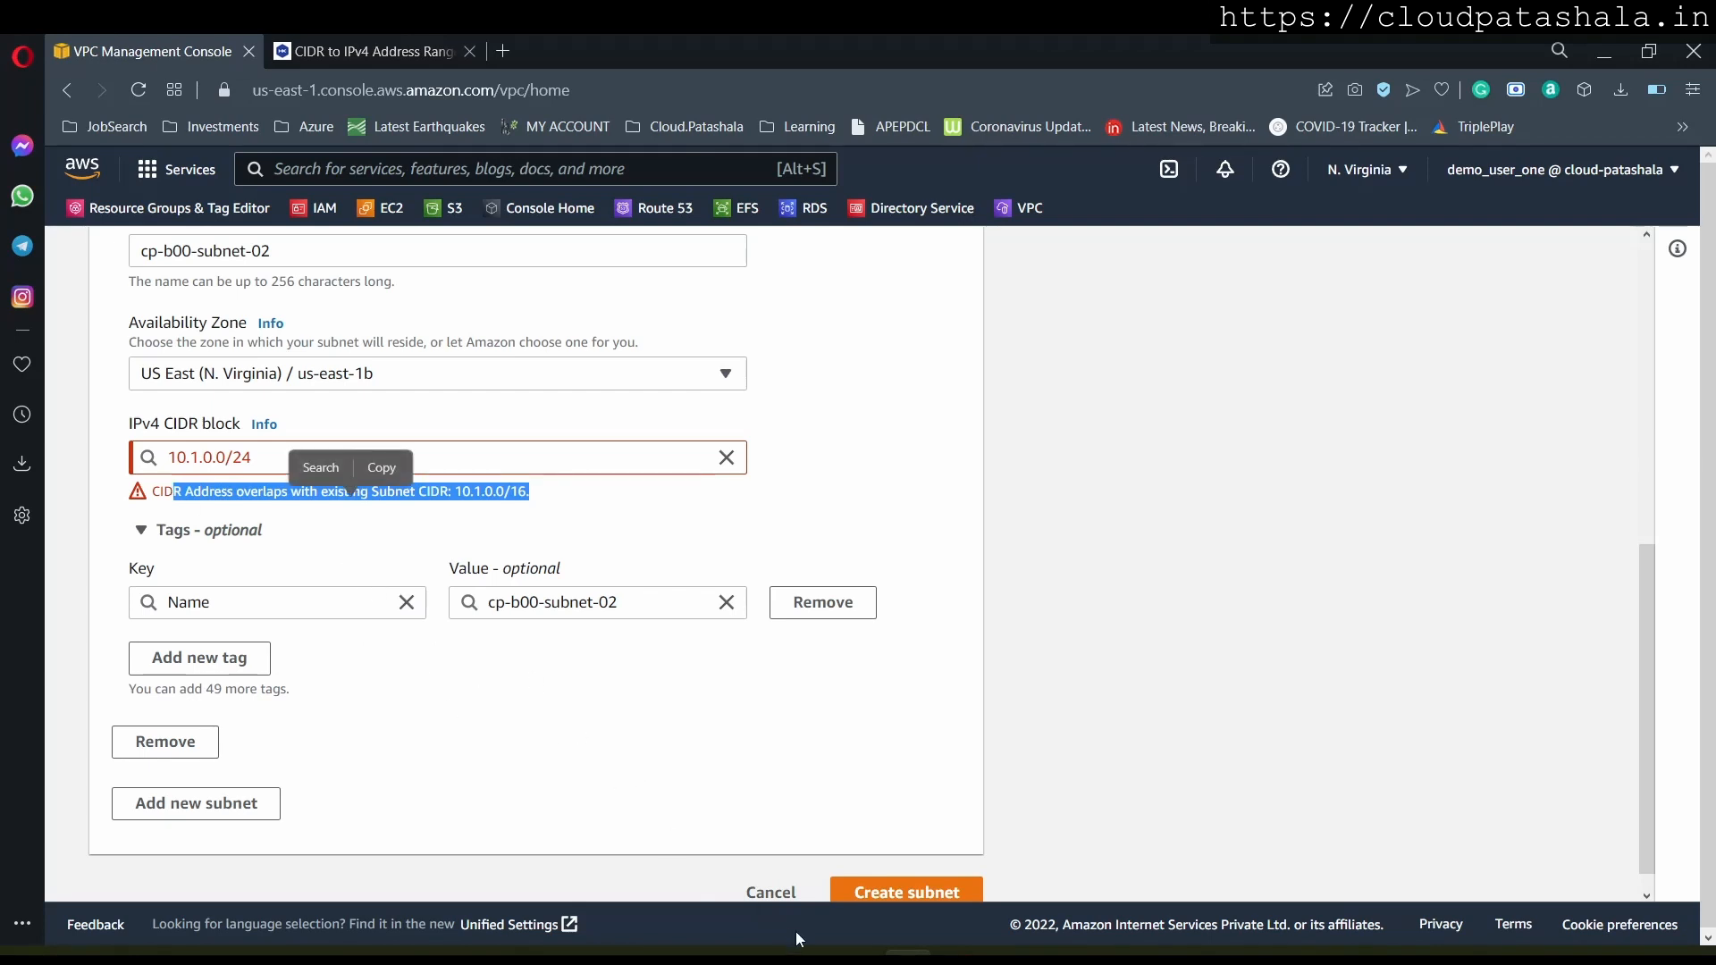
- Cancel the second subnet's creation and compare the IPv4 CIDR of the VPC cp-b00-vpc1 with that of its existing subnet
{"action": "left_click", "coordinate": [771, 892]}
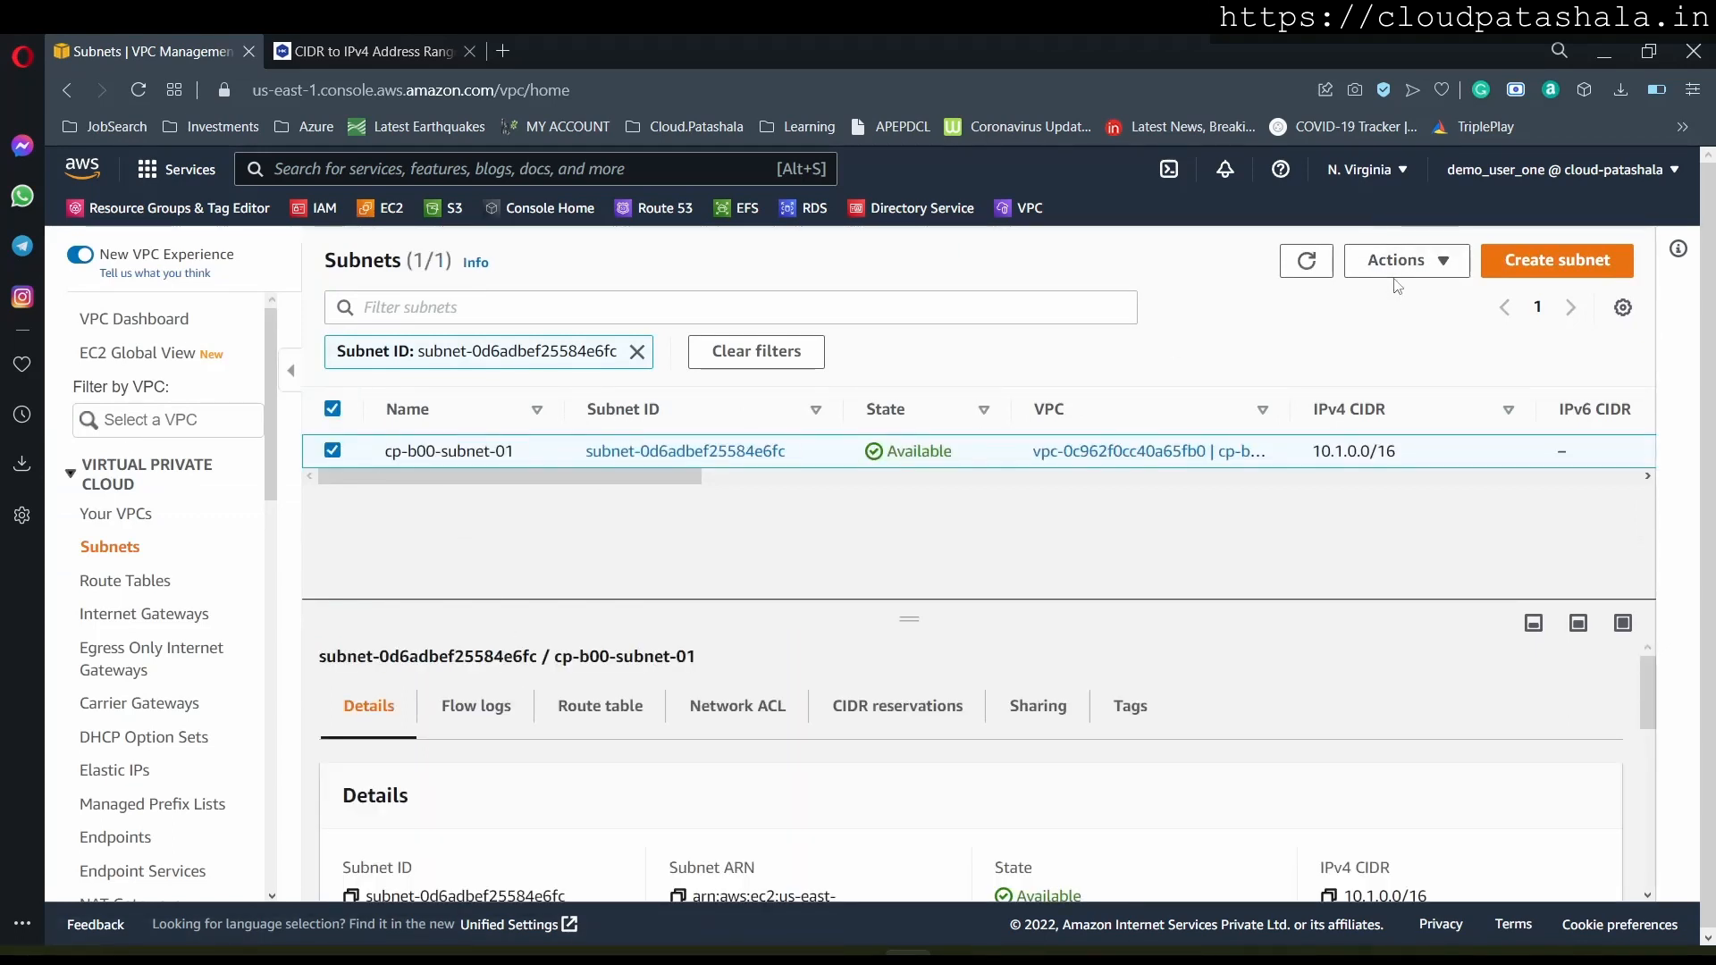
{"action": "left_click", "coordinate": [161, 514]}
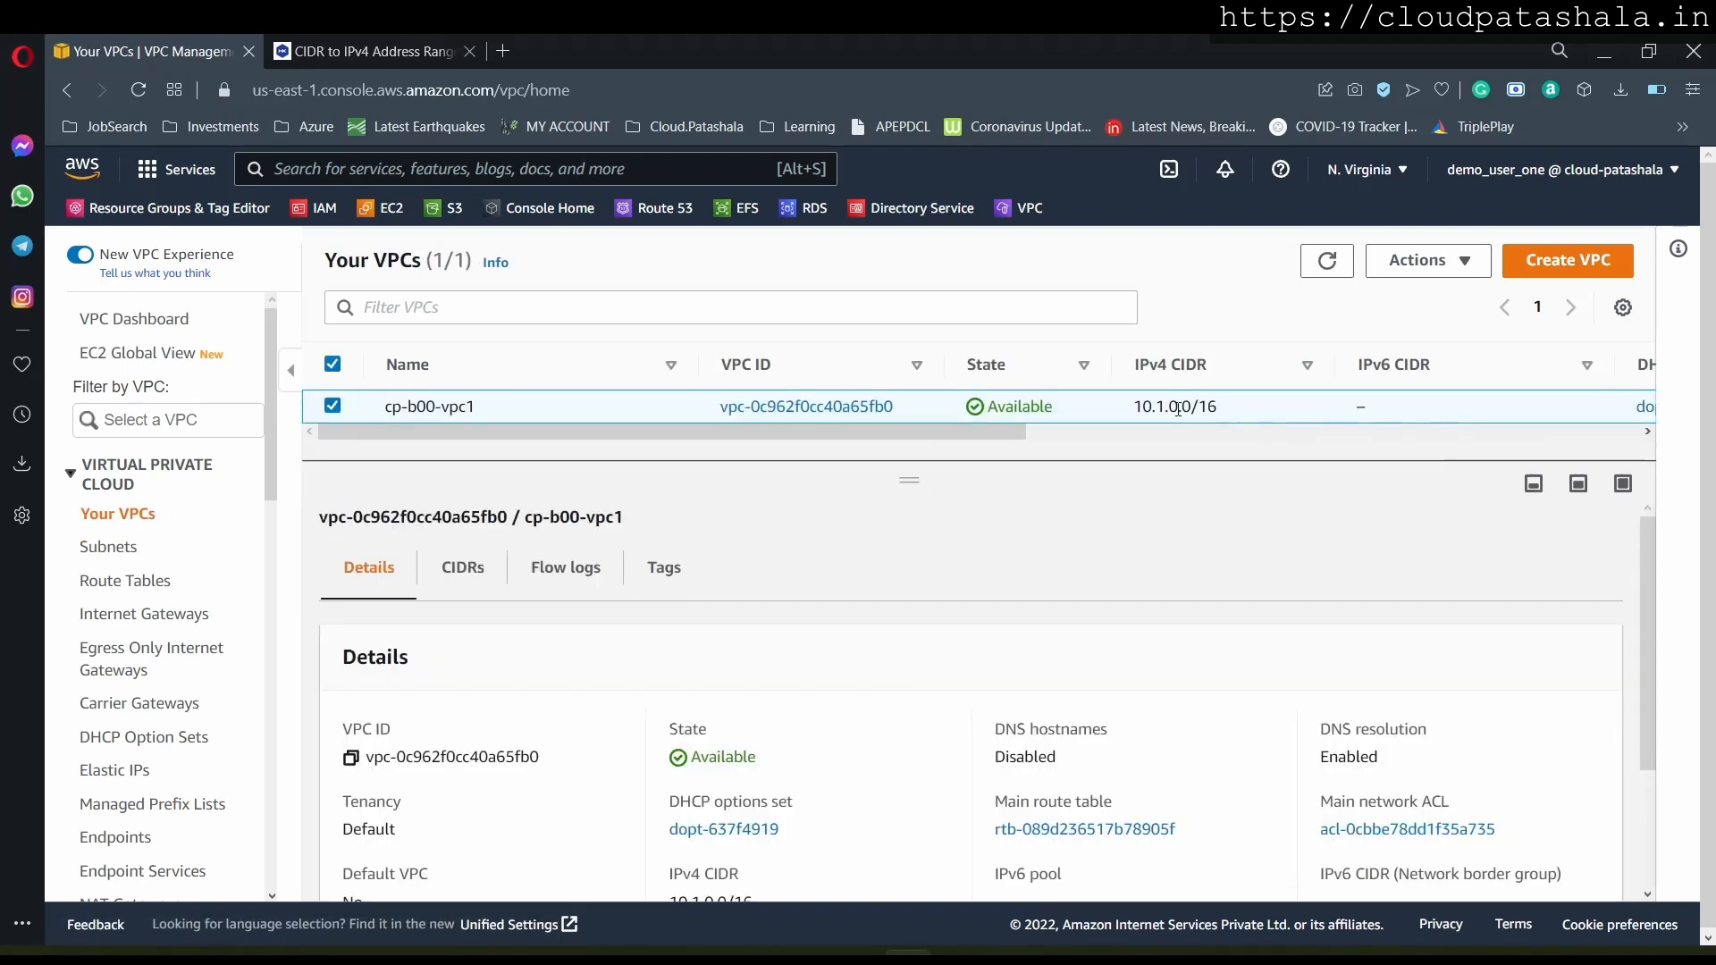
{"action": "left_click", "coordinate": [108, 547]}
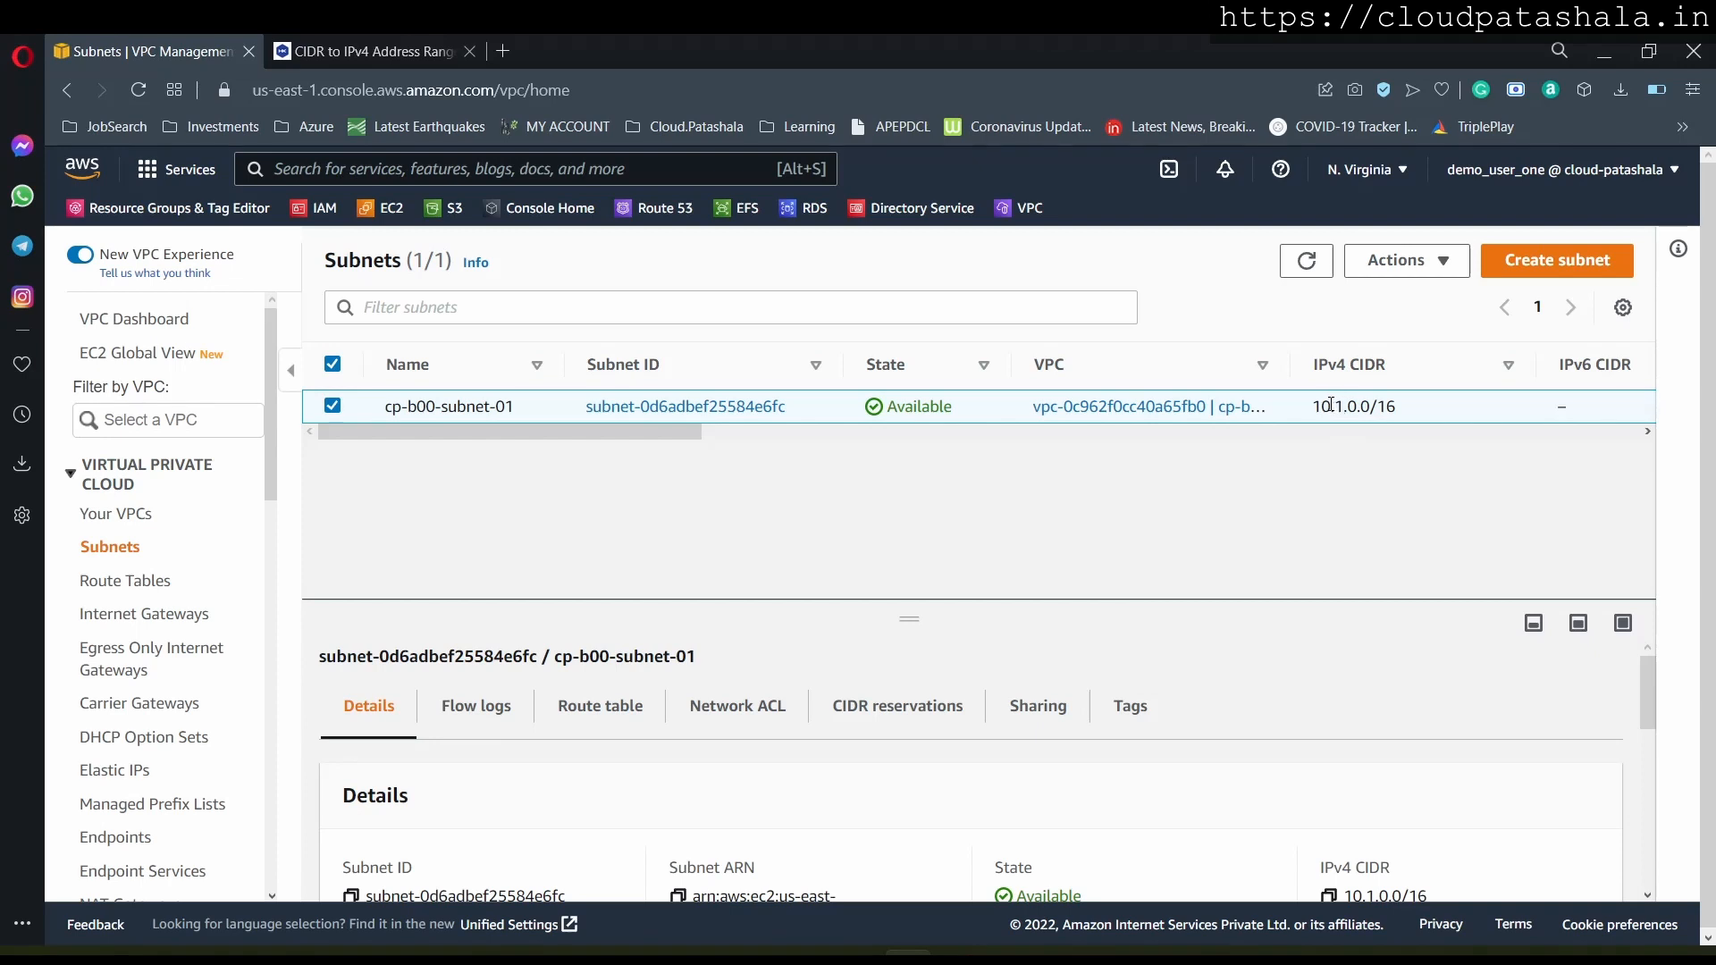
- Delete the subnet cp-b00-subnet-01, confirming the deletion with the word delete
{"action": "left_click", "coordinate": [1418, 266]}
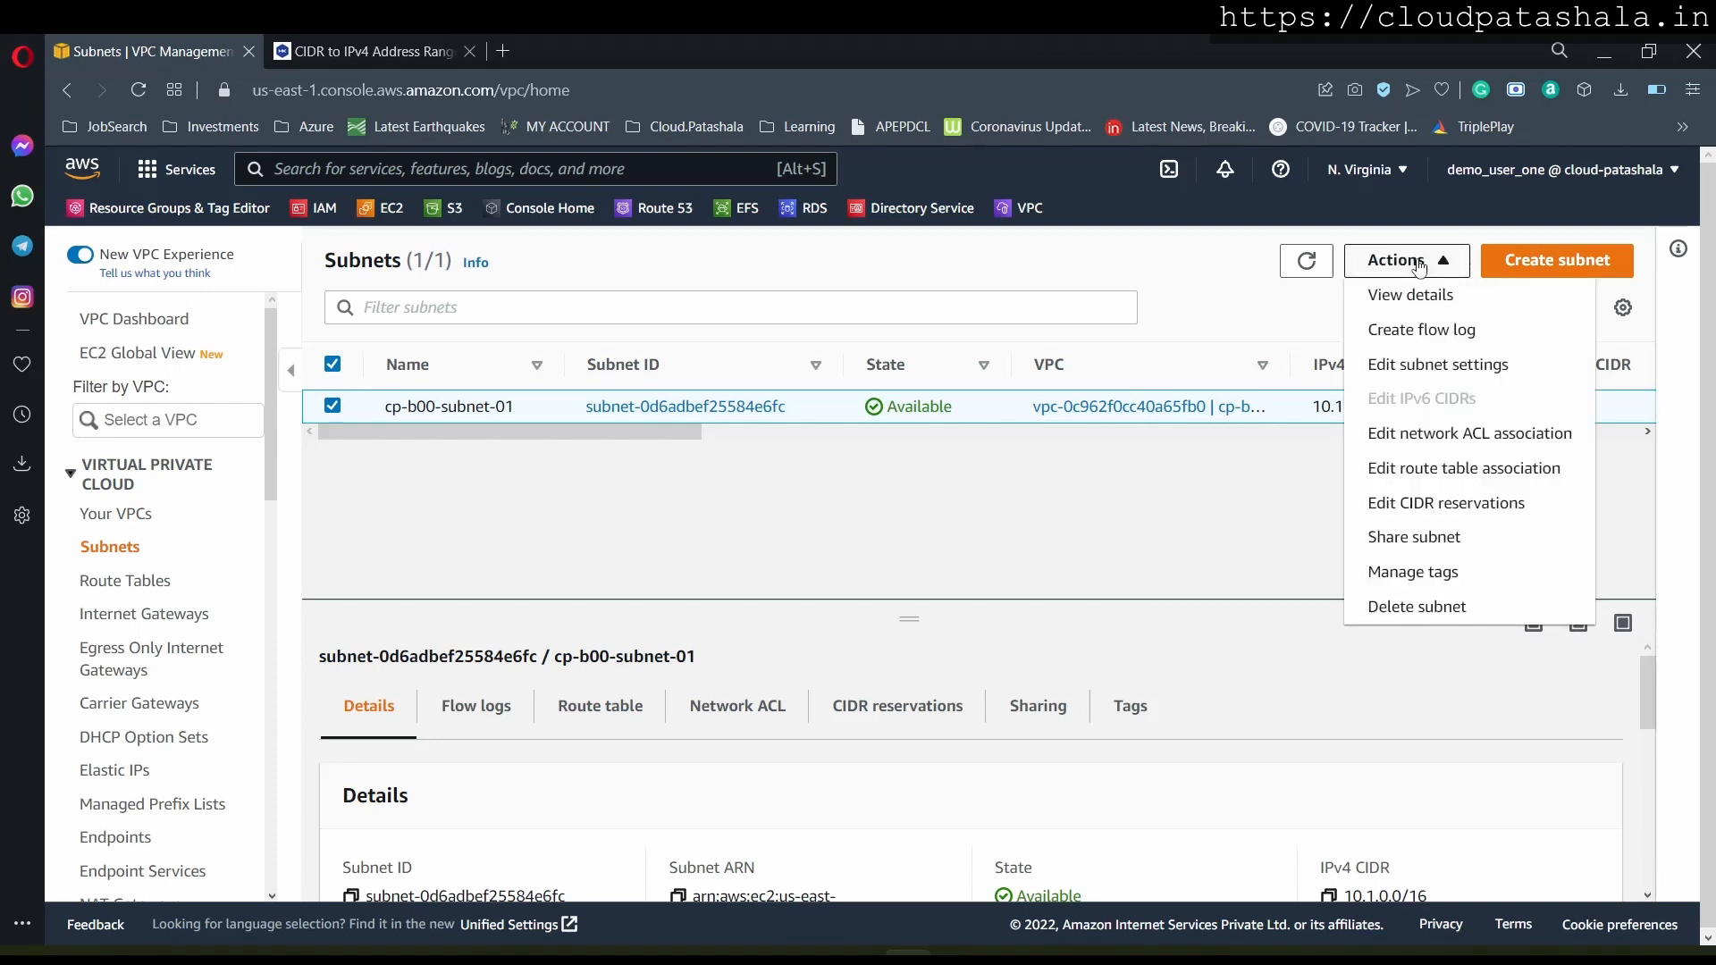
{"action": "left_click", "coordinate": [1419, 607]}
{"action": "left_click", "coordinate": [636, 673]}
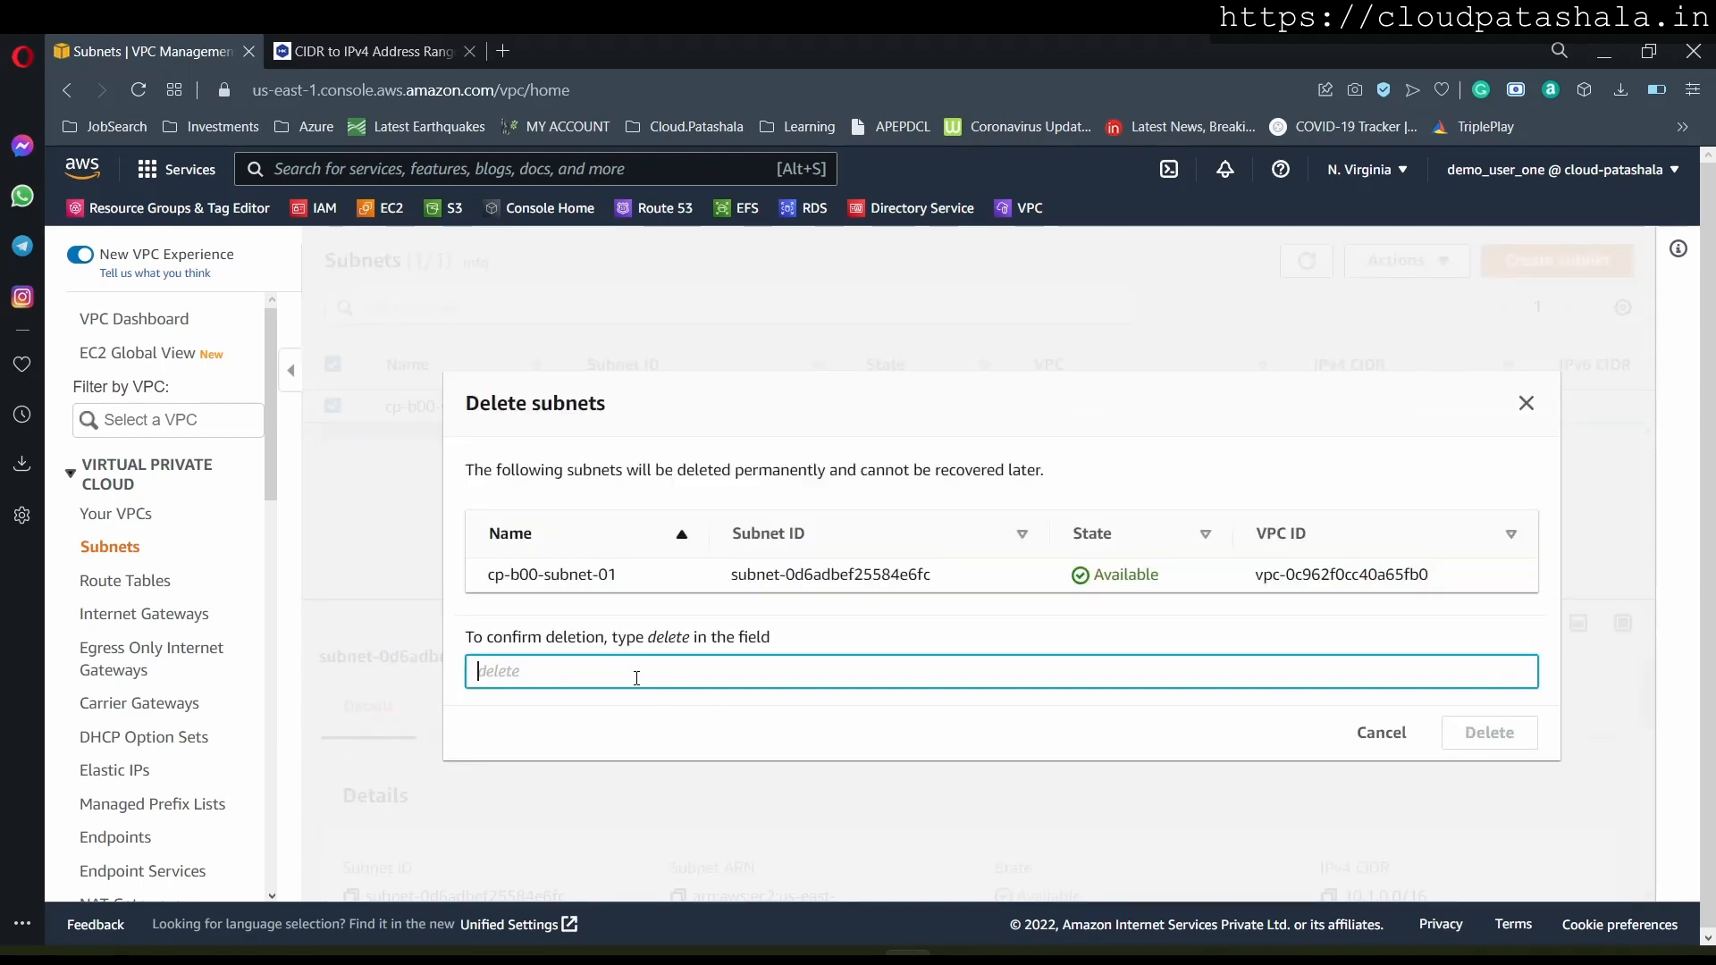
{"action": "type", "text": "delete"}
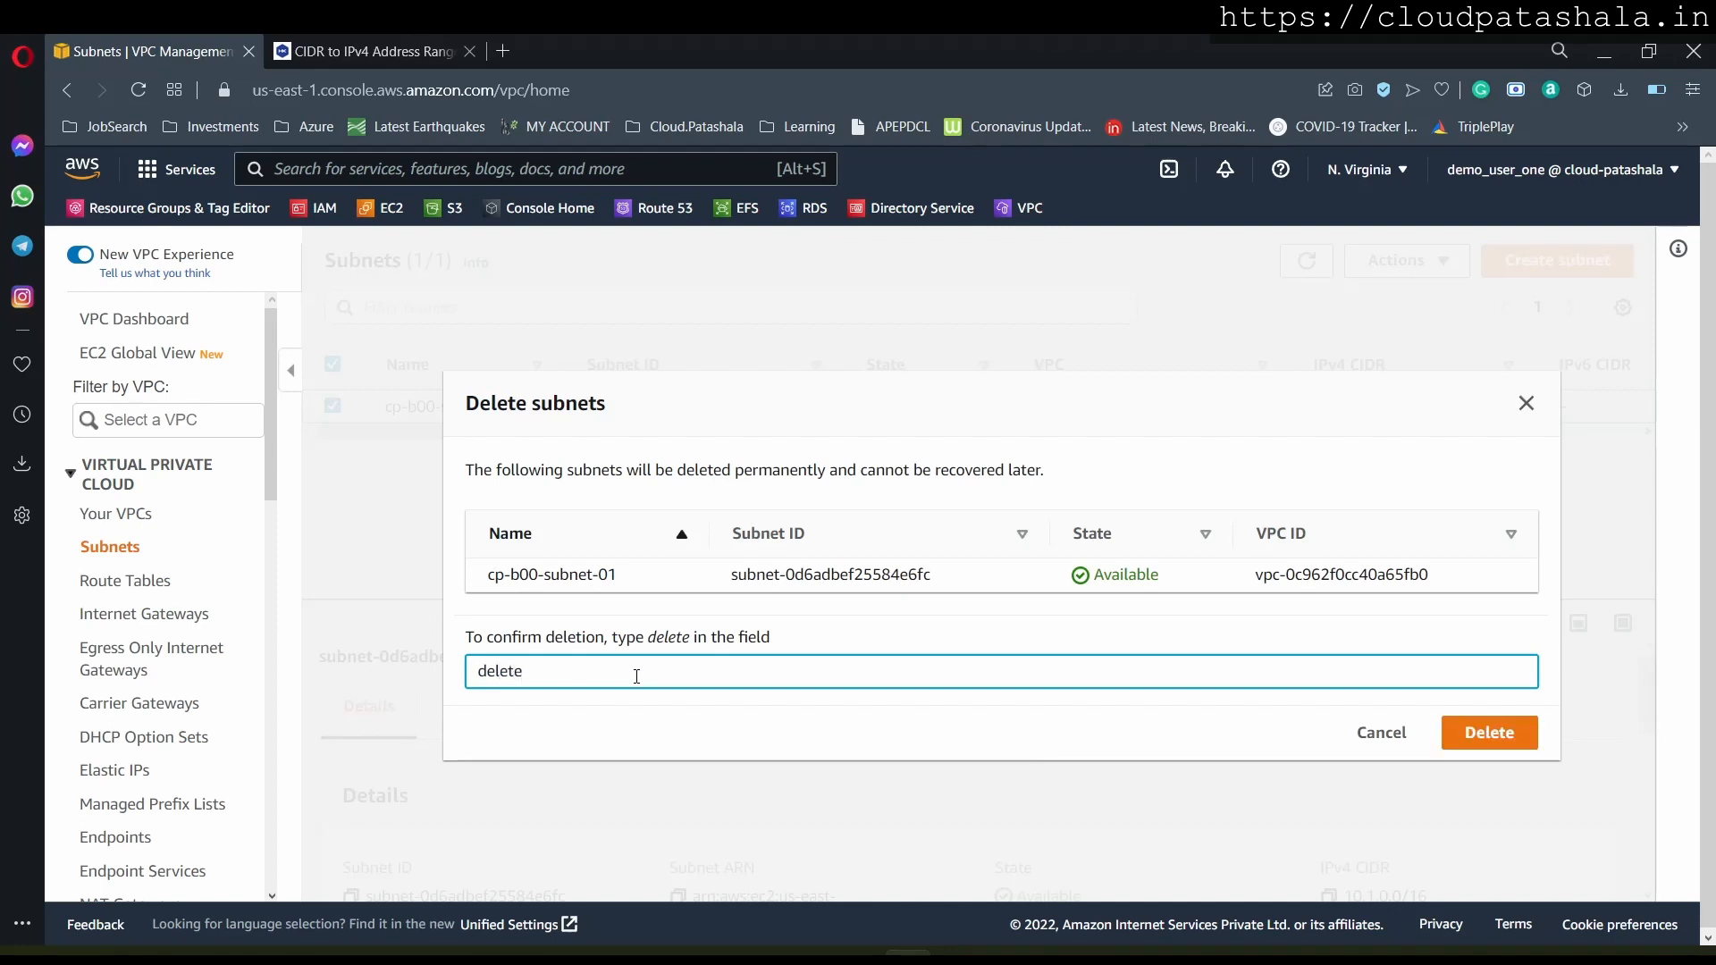
{"action": "left_click", "coordinate": [1493, 744]}
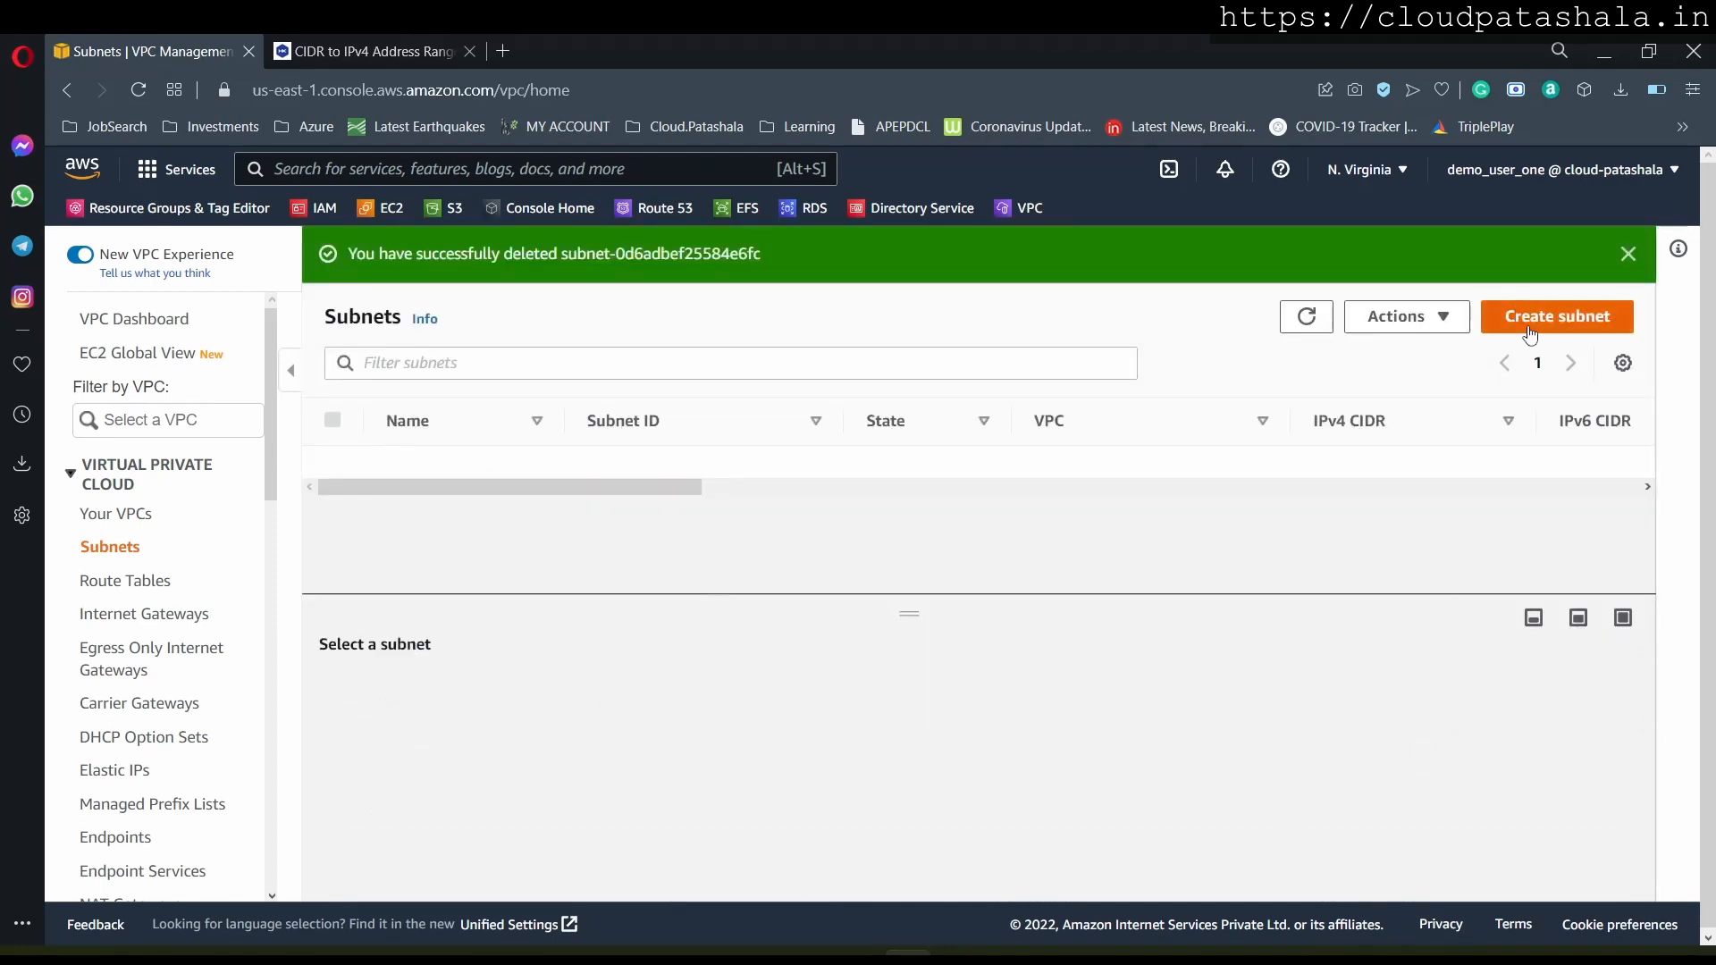
- Start creating new subnets in the VPC cp-b00-vpc1
{"action": "left_click", "coordinate": [1530, 332]}
{"action": "left_click", "coordinate": [279, 503]}
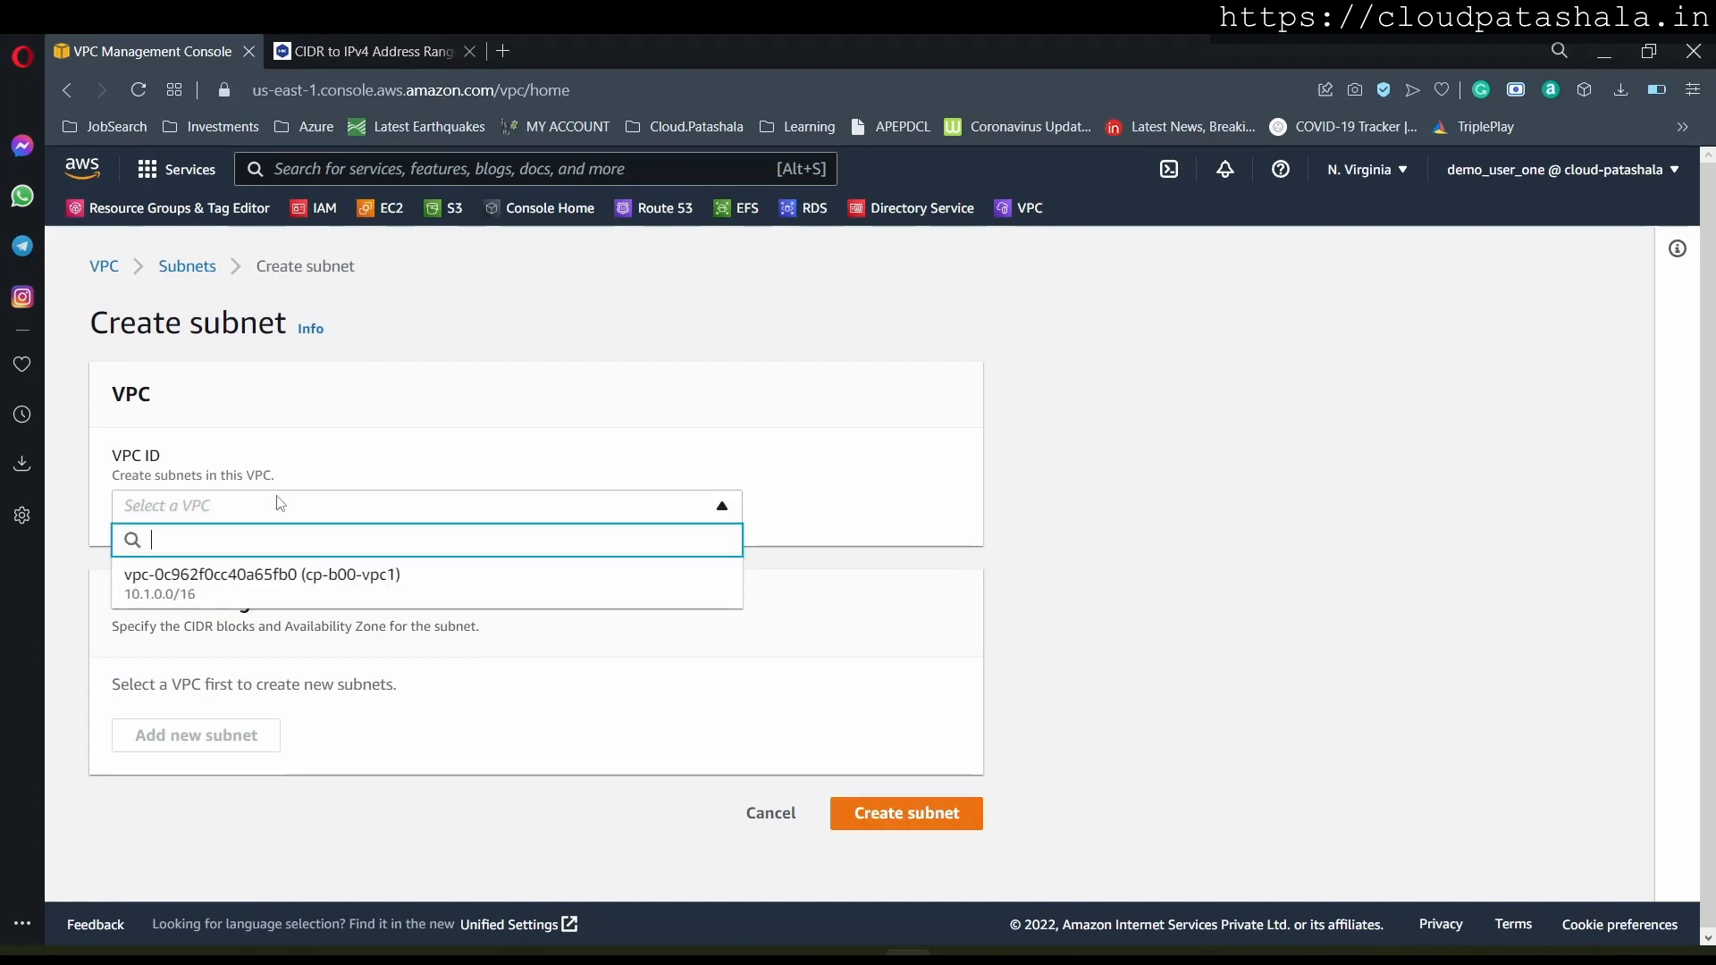
{"action": "left_click", "coordinate": [275, 568]}
- Name the first subnet cp-b00-subnet-01 and assign it to availability zone US East (N. Virginia) / us-east-1a
{"action": "scroll", "coordinate": [327, 699], "scroll_direction": "down", "scroll_amount": 4}
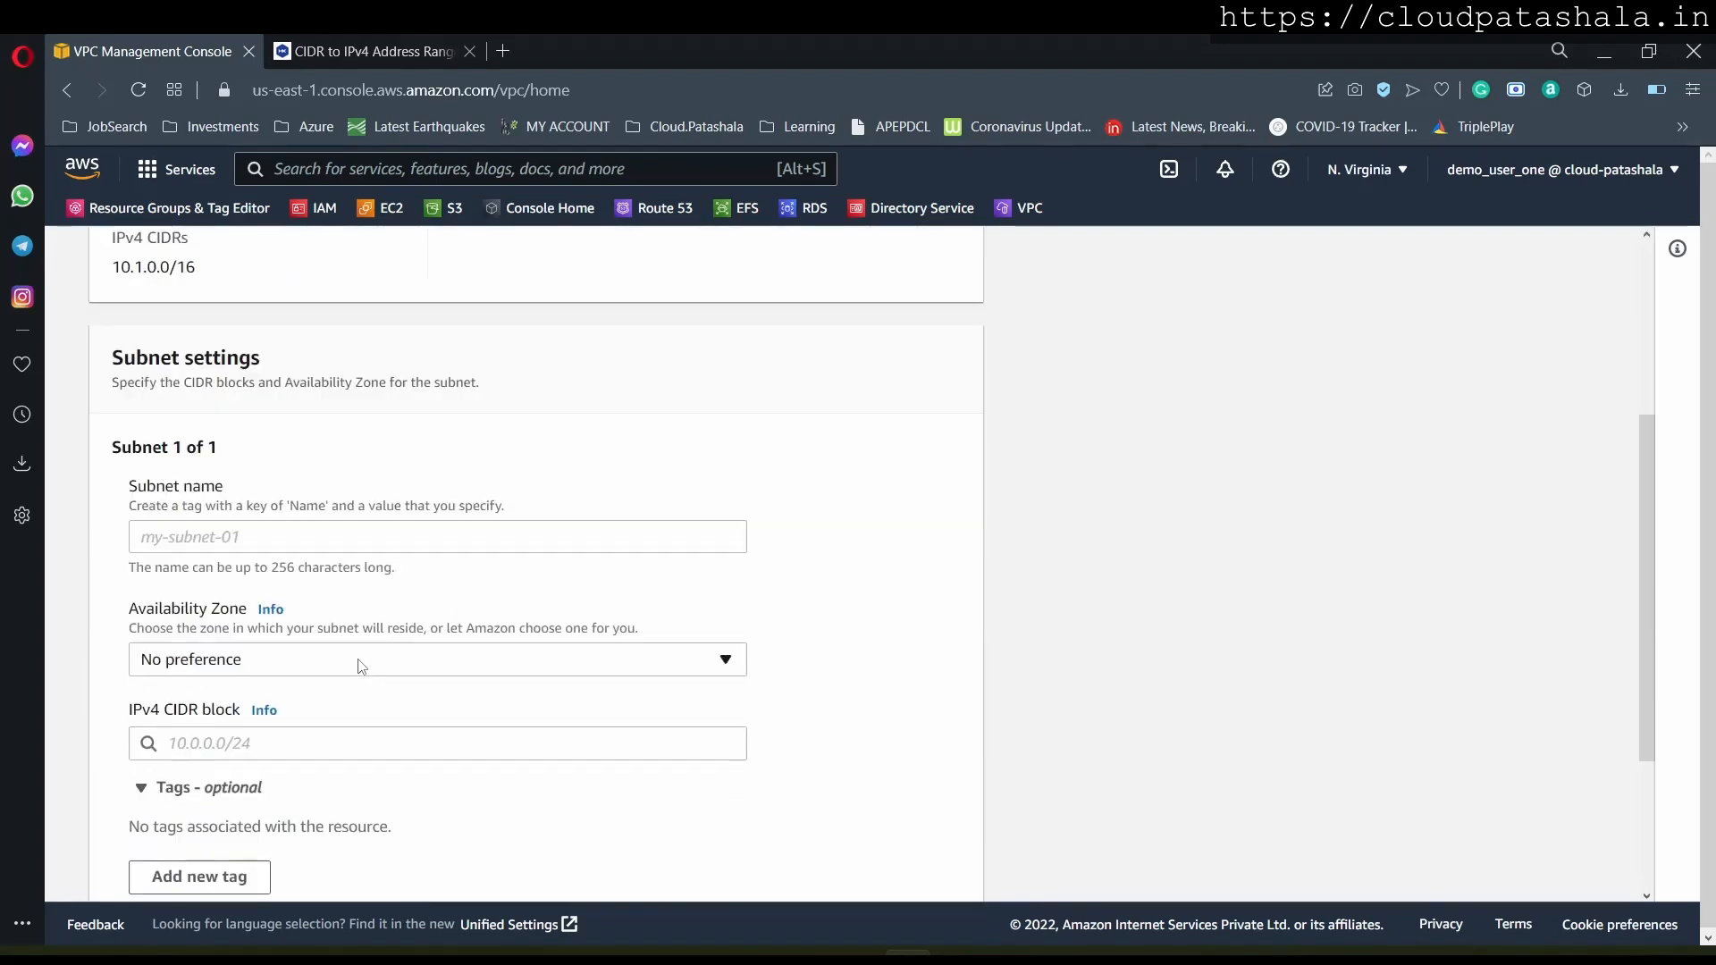
{"action": "left_click", "coordinate": [303, 537]}
{"action": "type", "text": "cp-b00"}
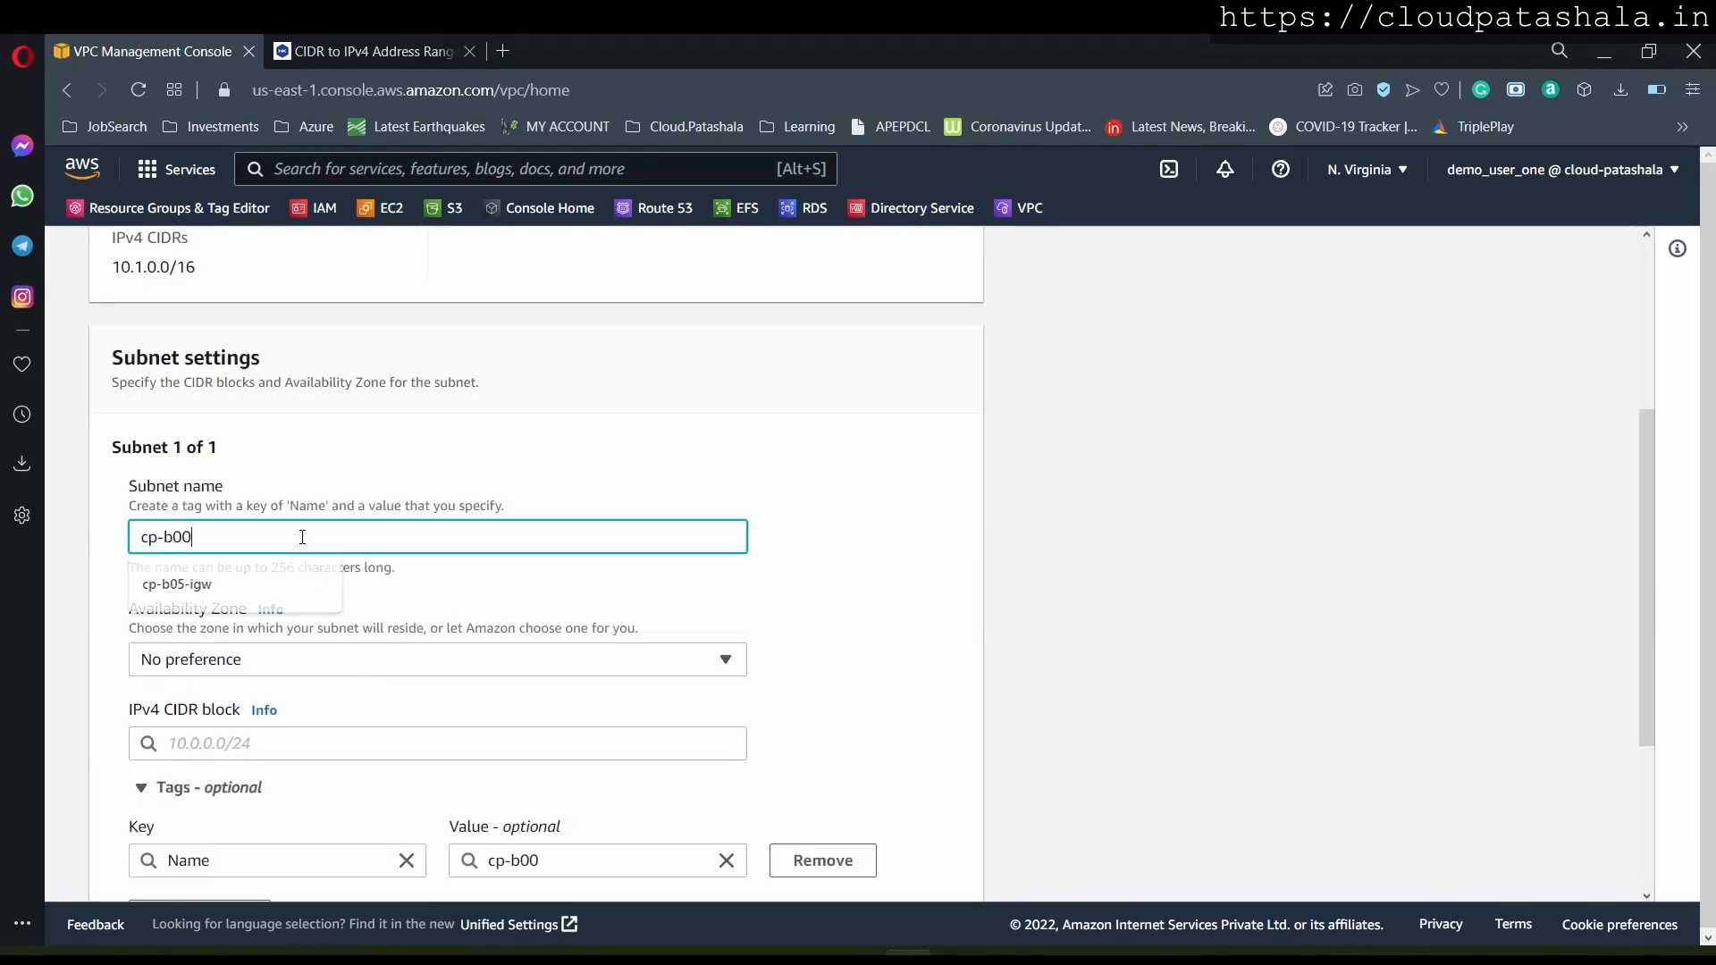
{"action": "type", "text": "-subnet-01"}
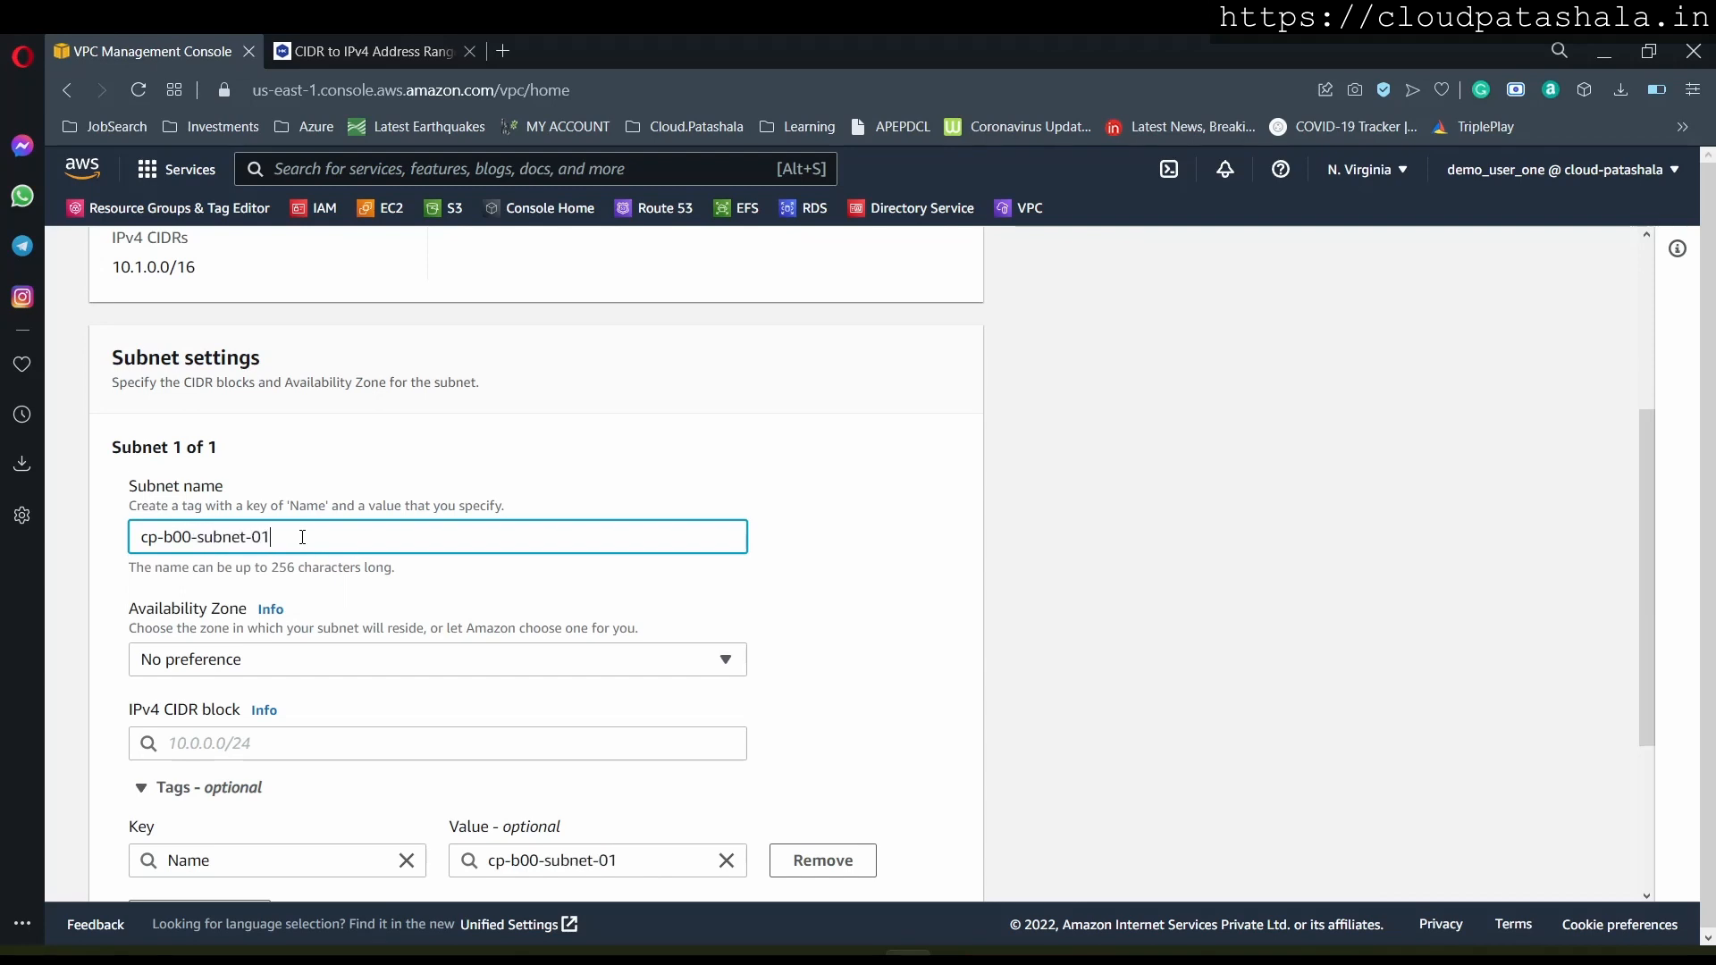
{"action": "left_click", "coordinate": [286, 662]}
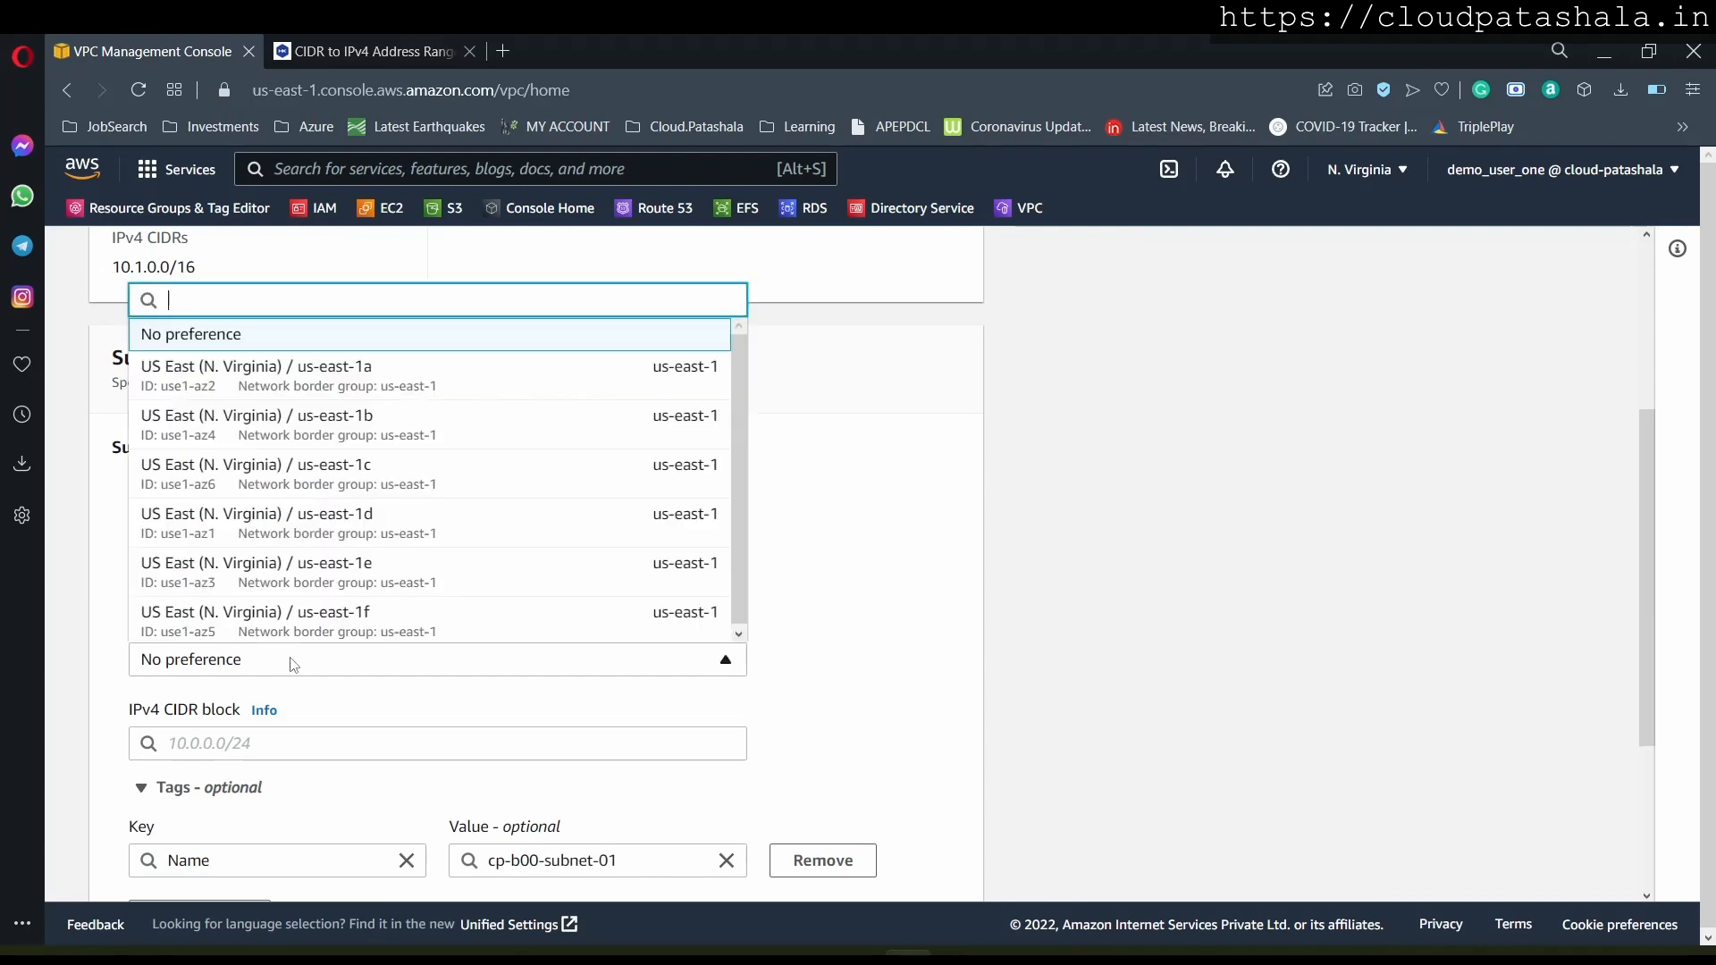
{"action": "left_click", "coordinate": [369, 382]}
- Set the IPv4 CIDR block of cp-b00-subnet-01 to 10.1.0.0/24
{"action": "scroll", "coordinate": [369, 382], "scroll_direction": "down", "scroll_amount": 2}
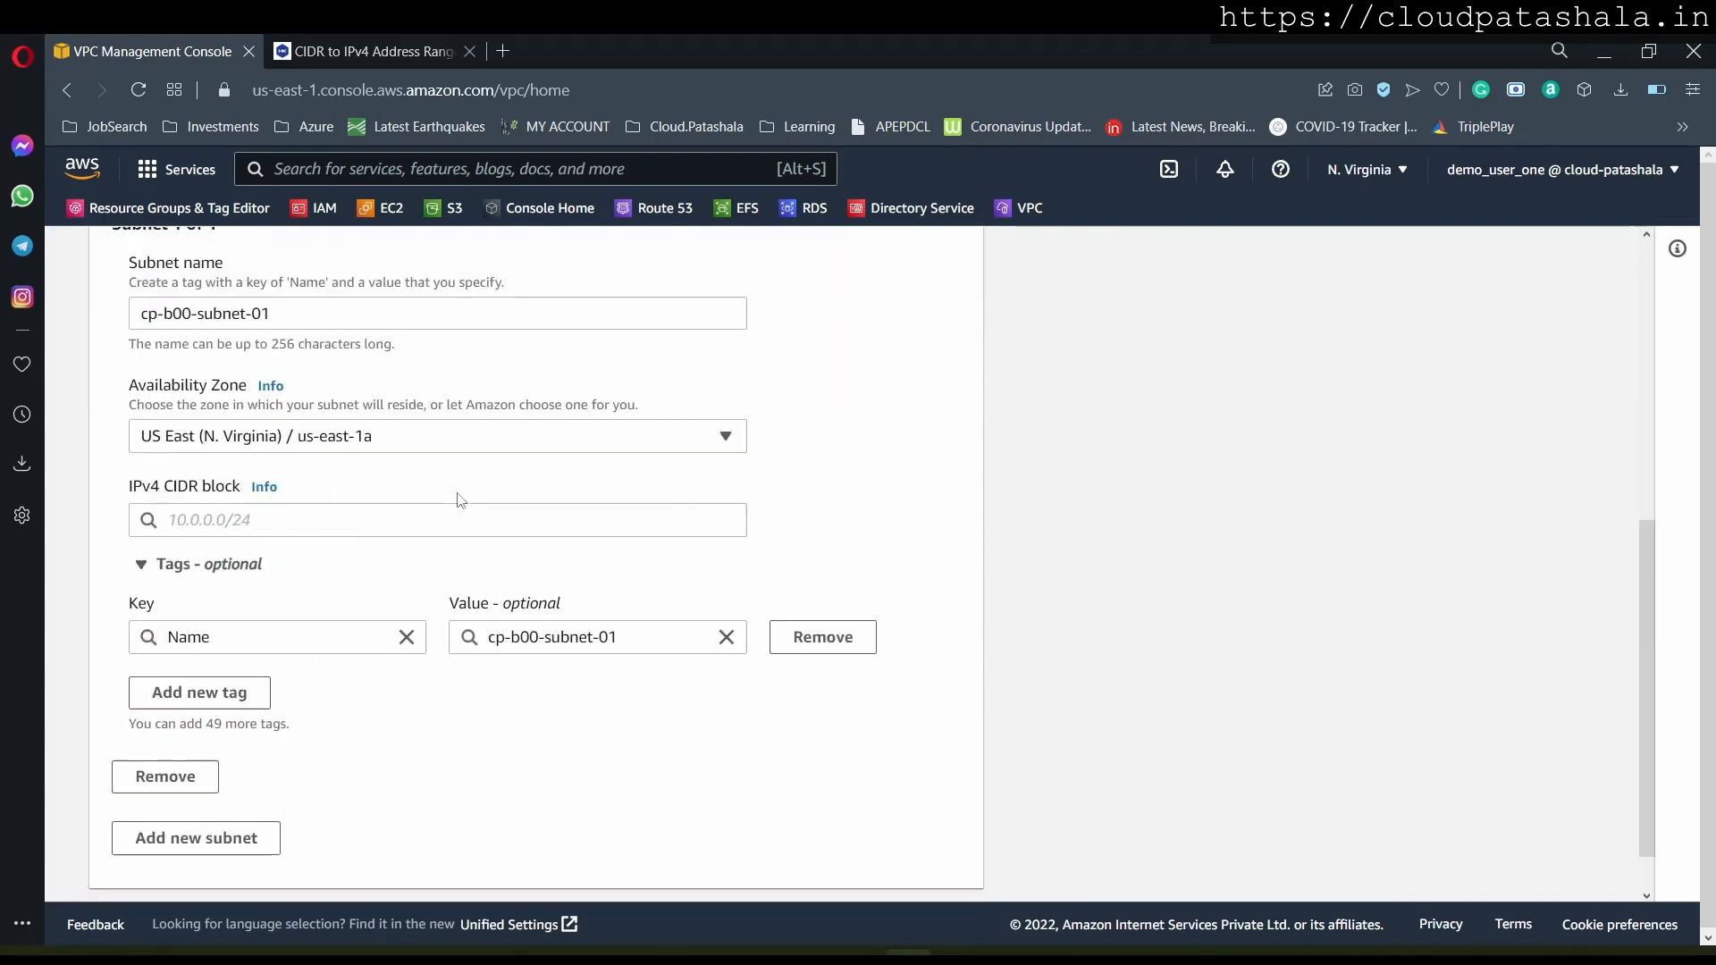
{"action": "left_click", "coordinate": [301, 524]}
{"action": "type", "text": "10.1"}
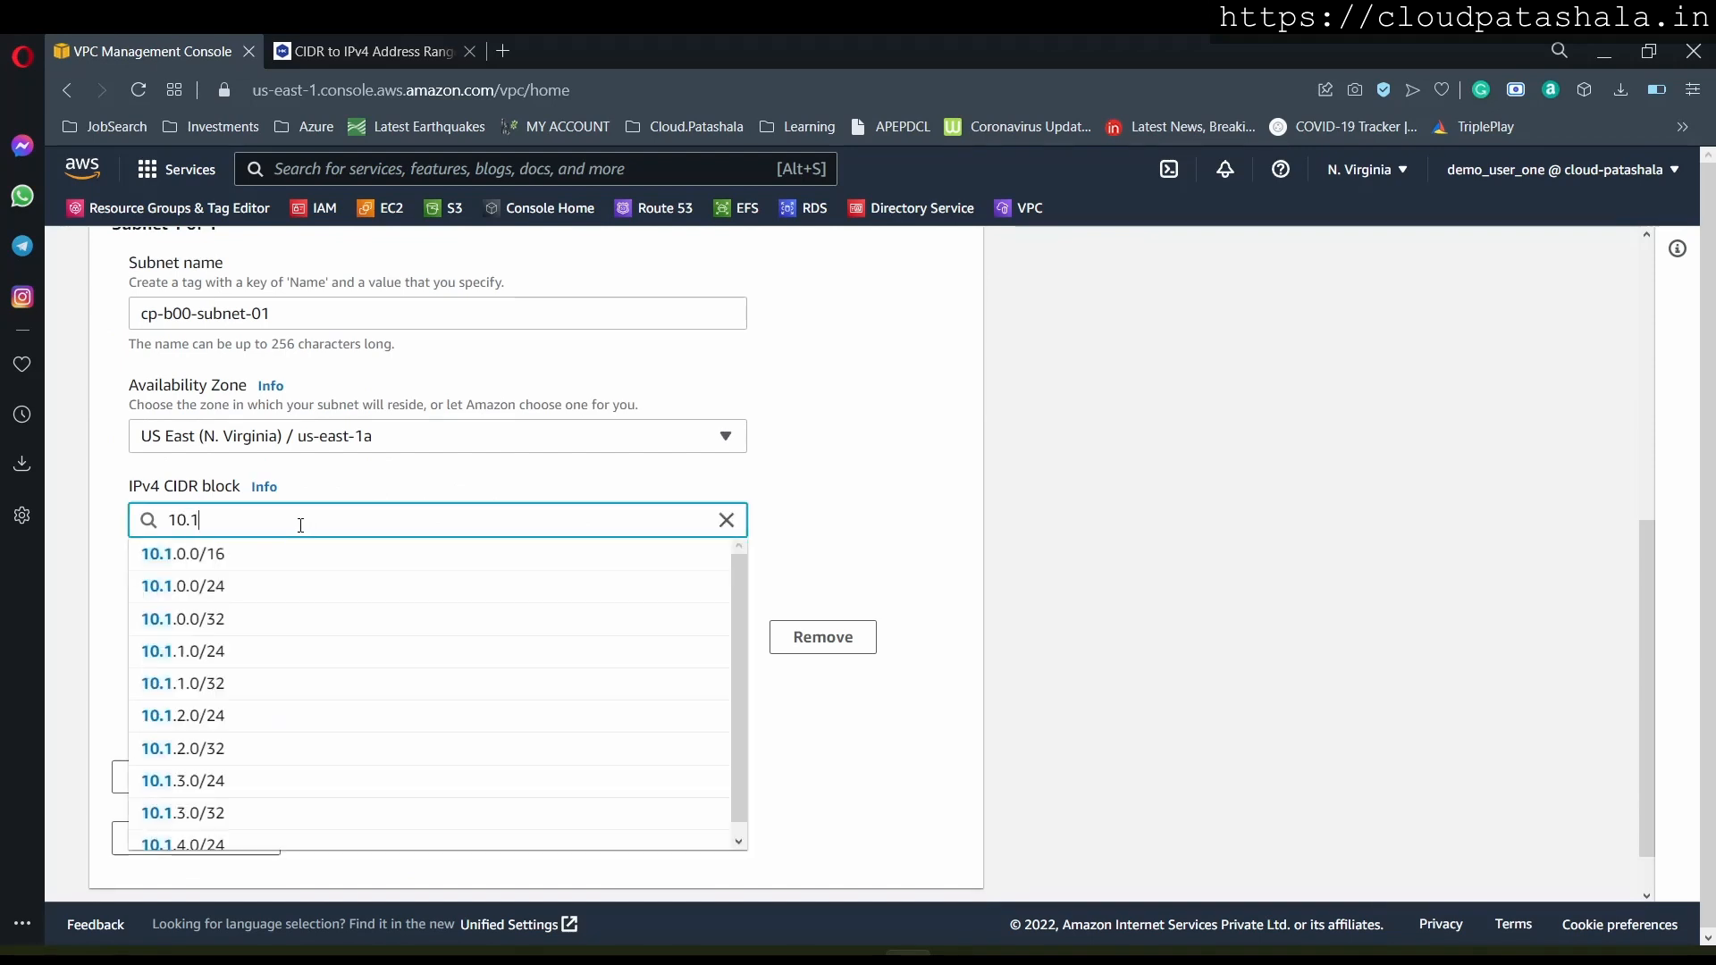
{"action": "type", "text": ".0.0/24"}
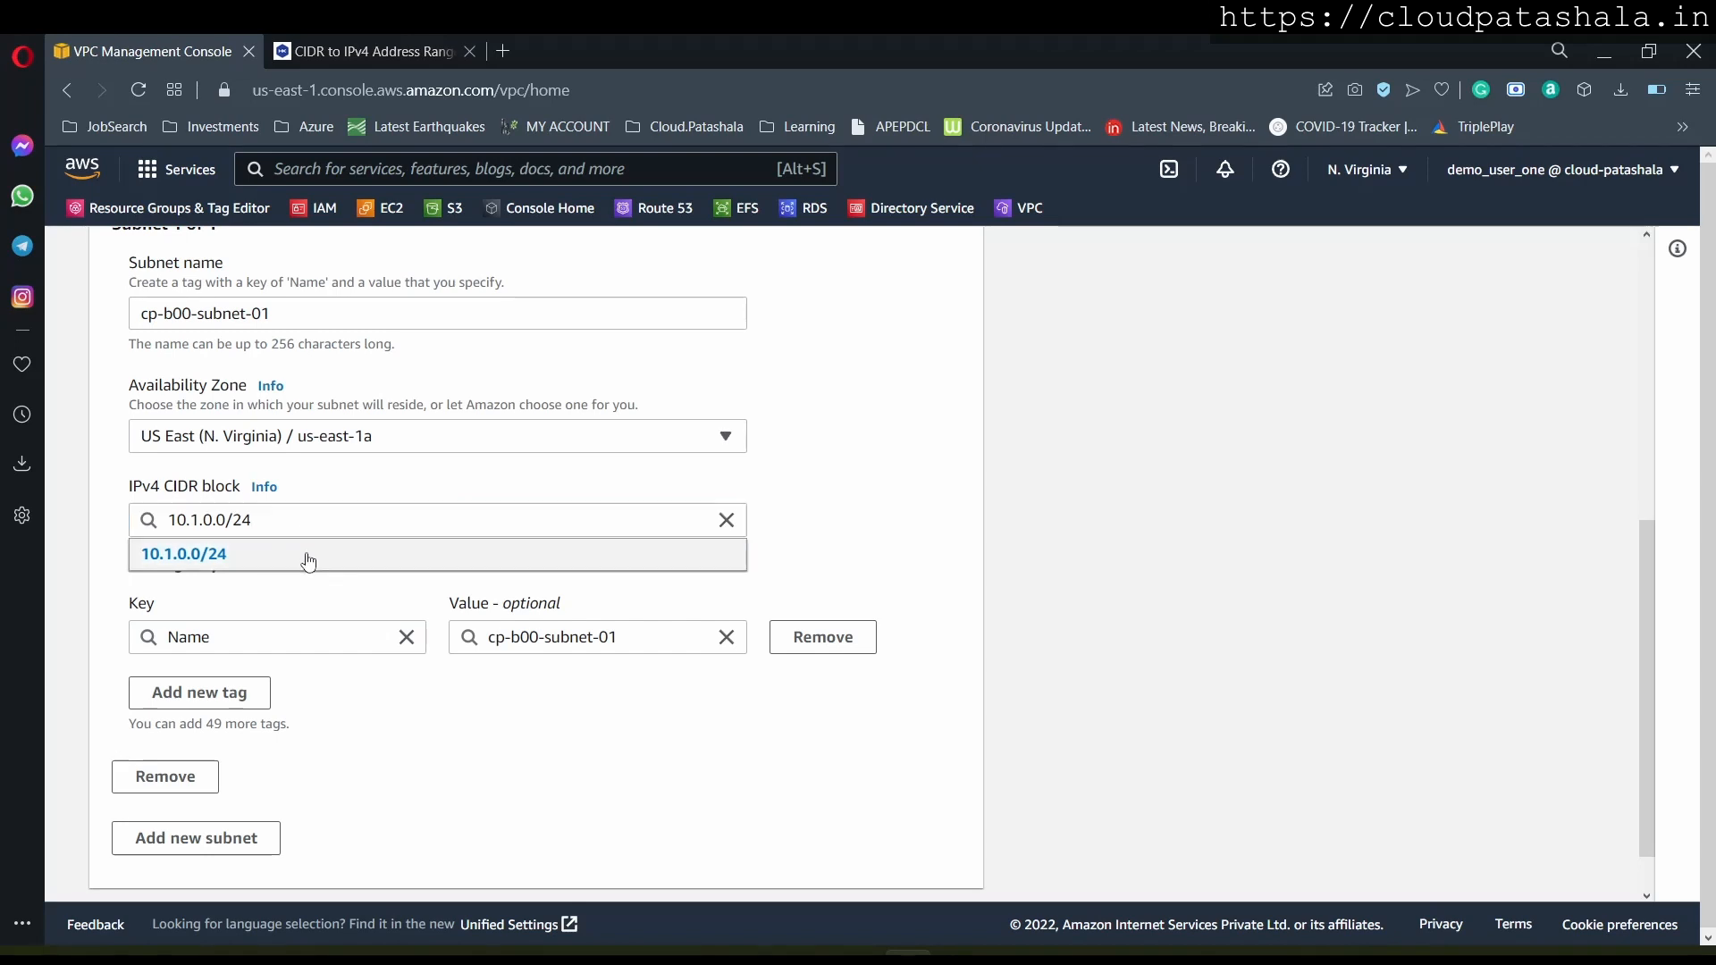
{"action": "left_click", "coordinate": [307, 556]}
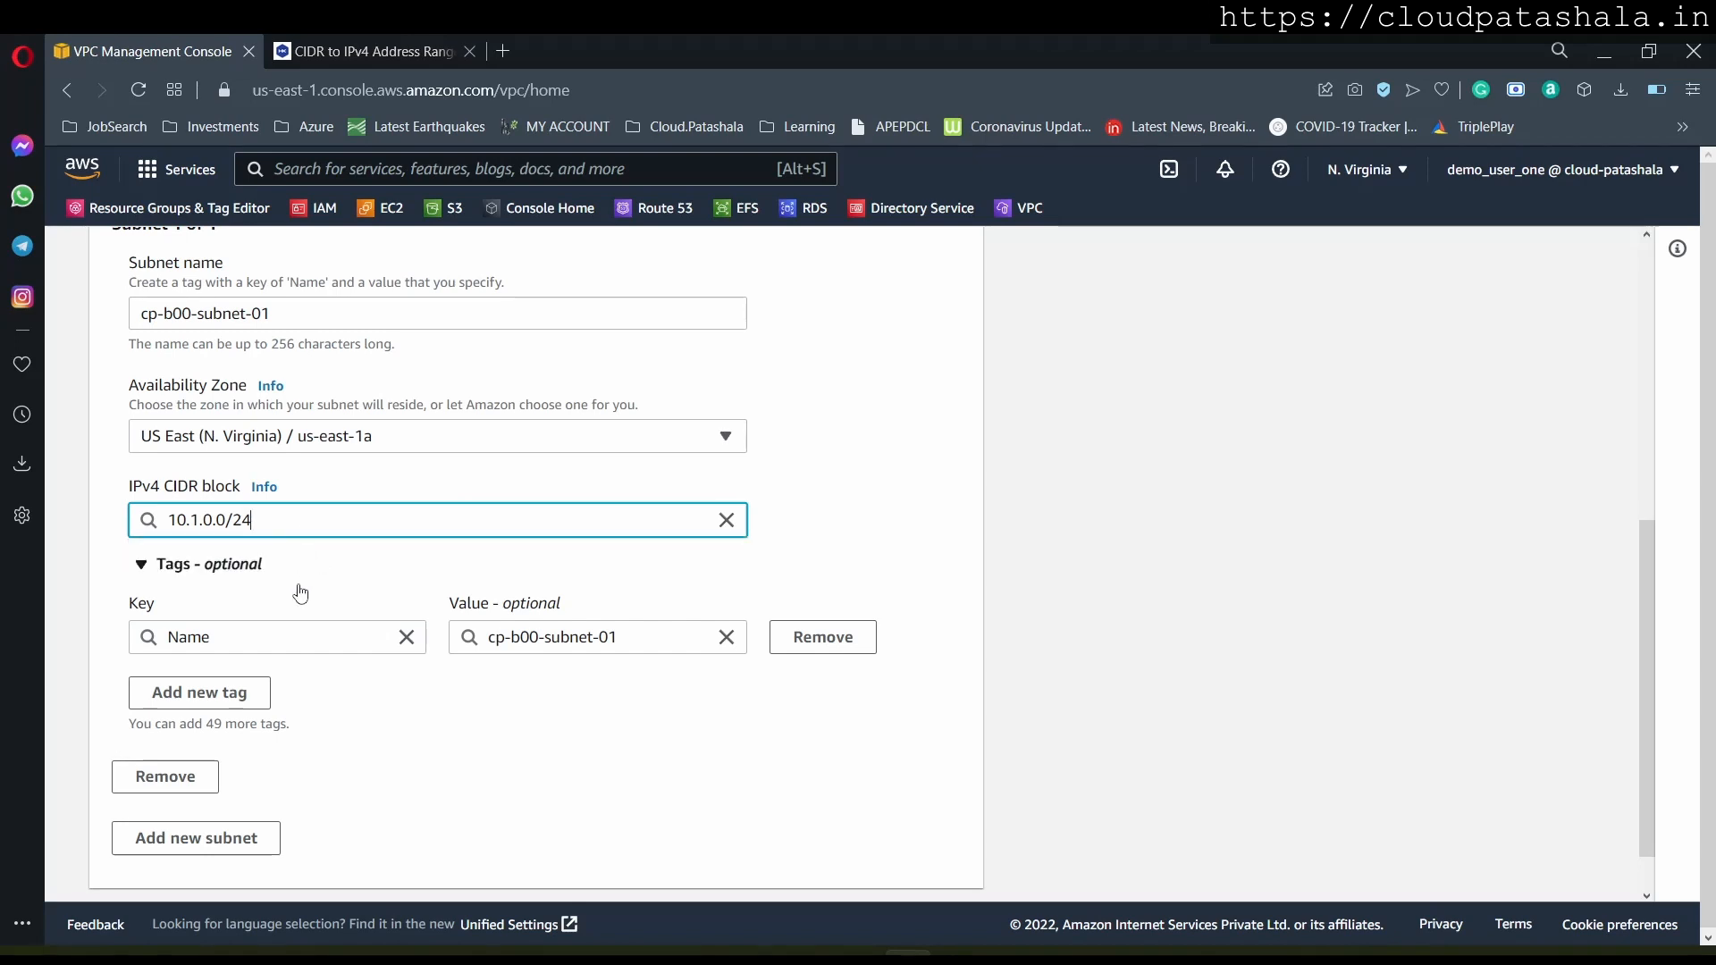
- Add a second subnet to the same request, named cp-b00-subnet-02, in availability zone US East (N. Virginia) / us-east-1b
{"action": "left_click", "coordinate": [243, 830]}
{"action": "scroll", "coordinate": [411, 759], "scroll_direction": "down", "scroll_amount": 4}
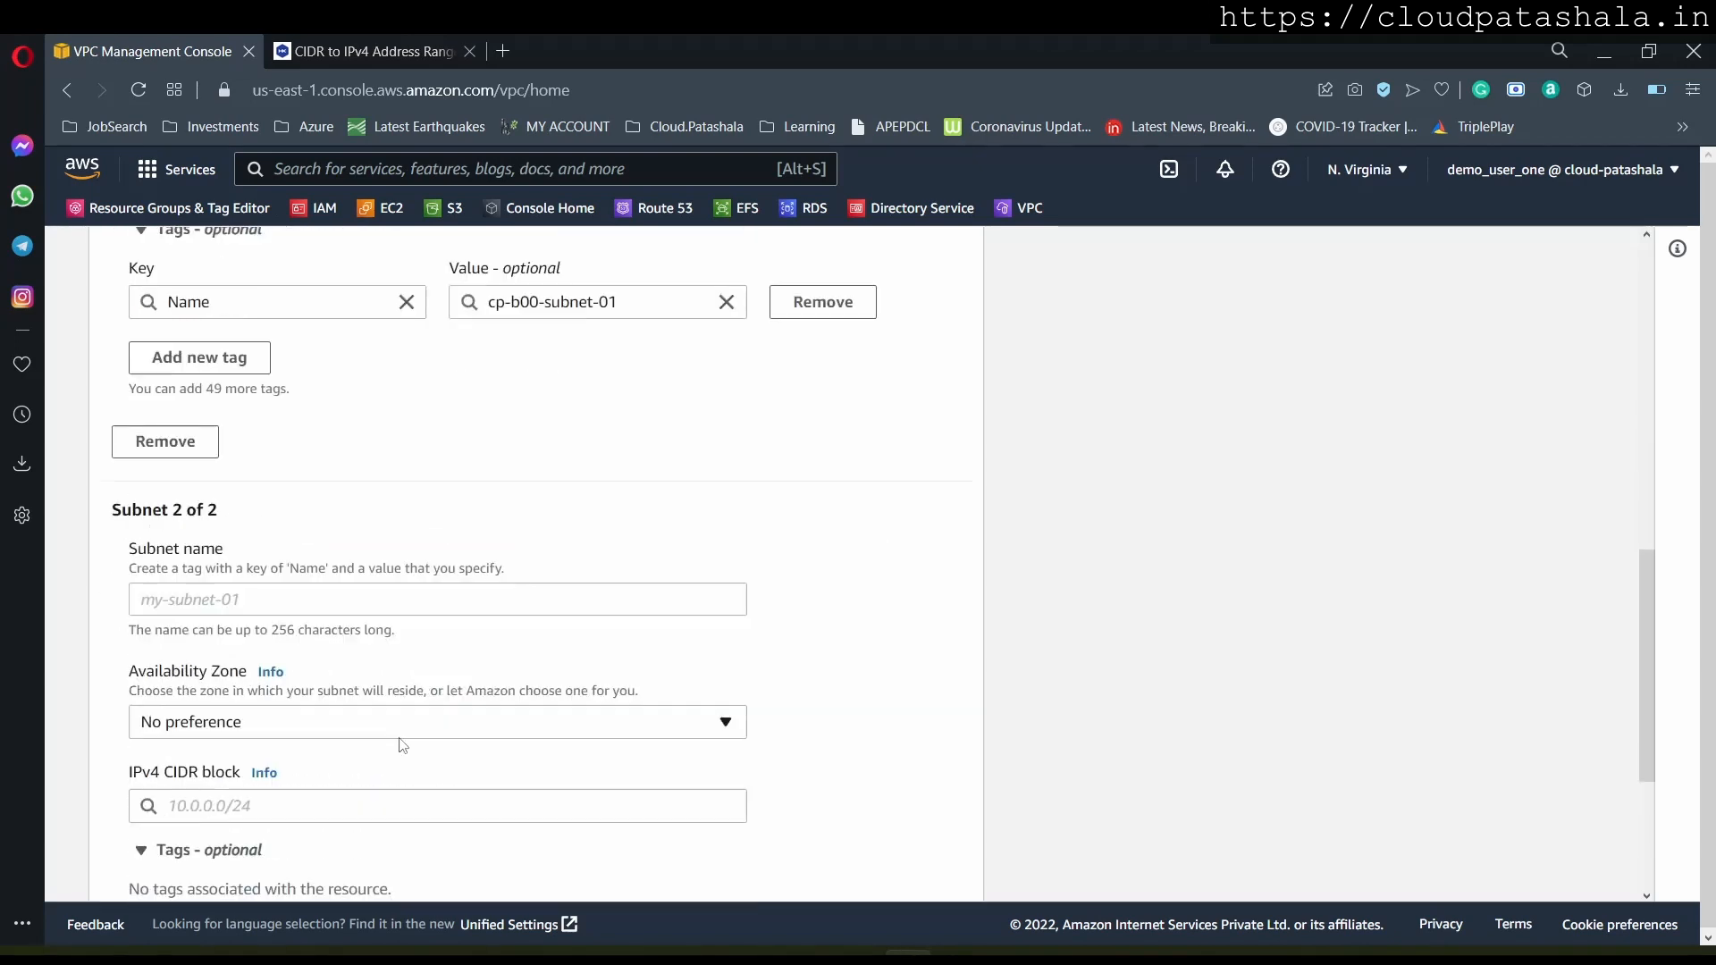
{"action": "left_click", "coordinate": [238, 599]}
{"action": "type", "text": "cp-b00-subet"}
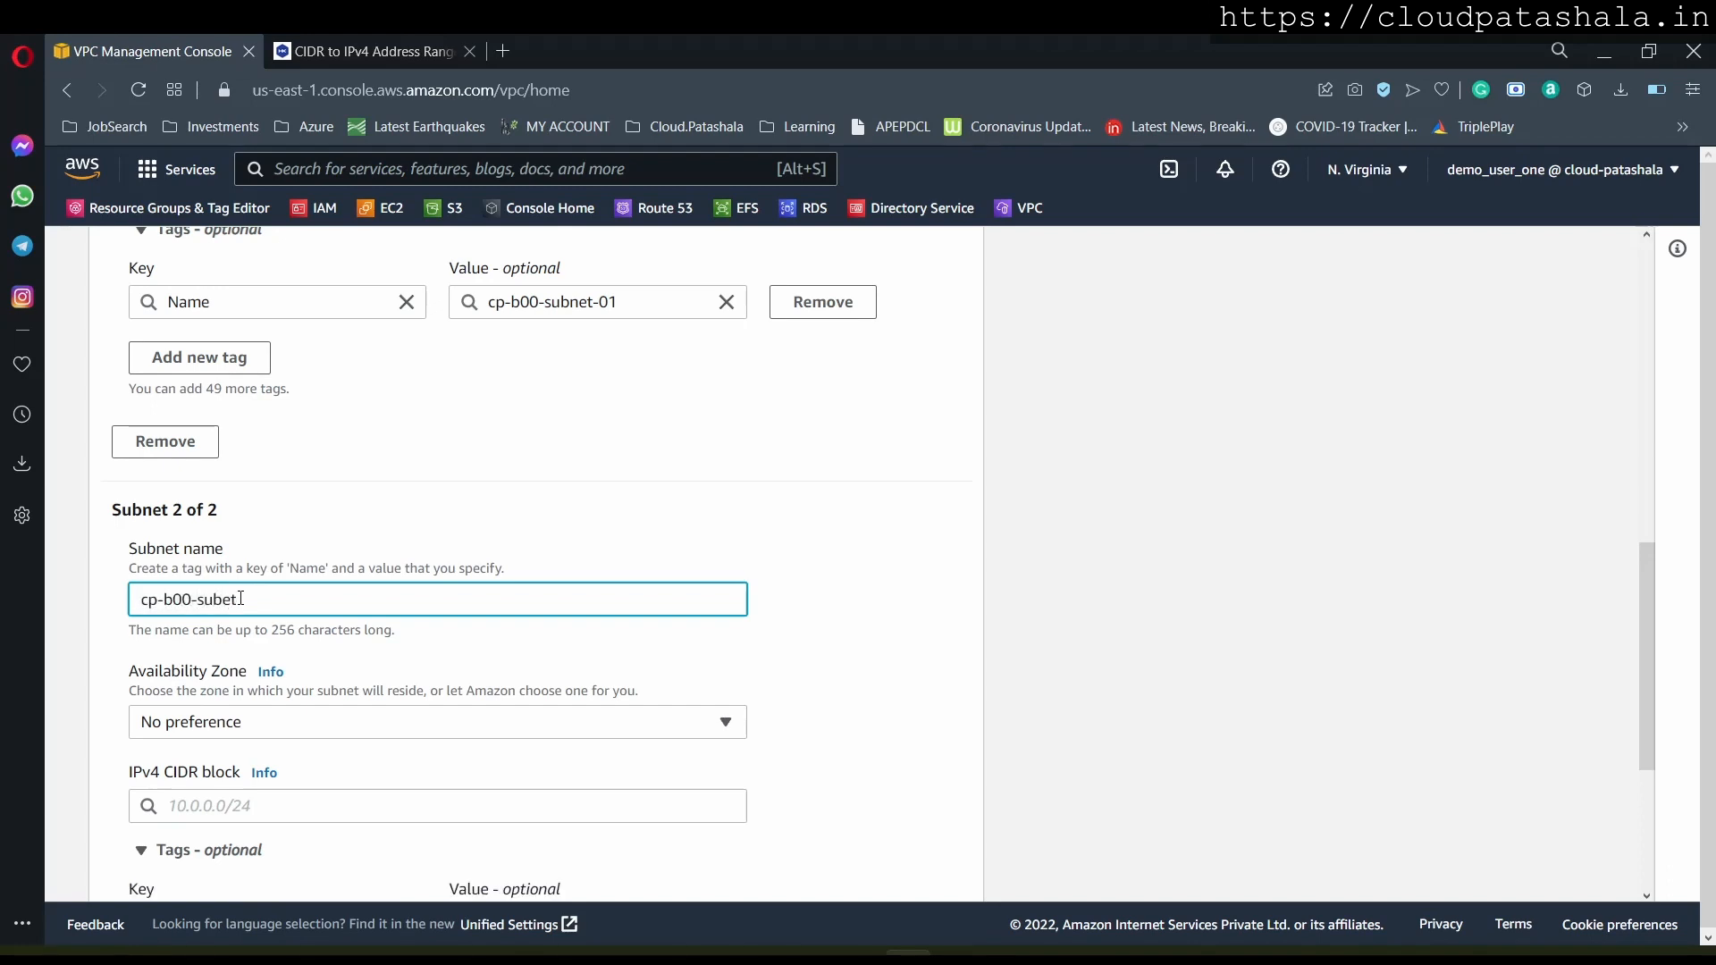
{"action": "key", "text": "BackSpace"}
{"action": "key", "text": "BackSpace"}
{"action": "type", "text": "net-02"}
{"action": "left_click", "coordinate": [316, 721]}
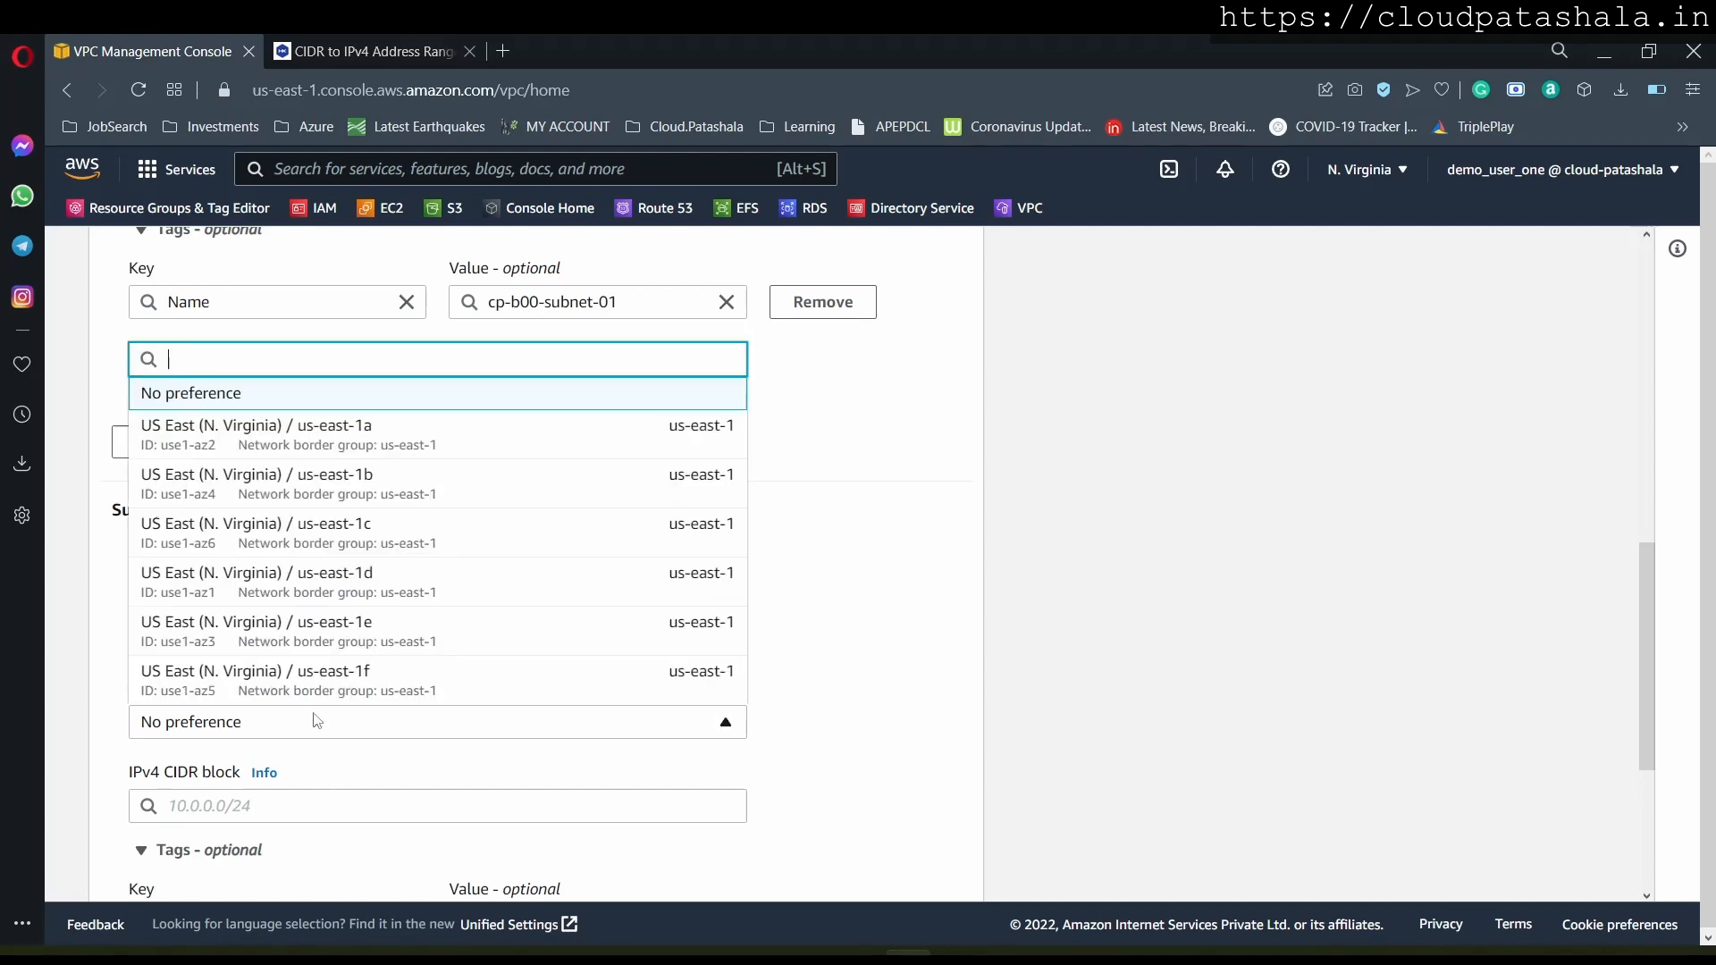
{"action": "left_click", "coordinate": [386, 484]}
- Rename the first subnet as cp-b00-subnet-a-01
{"action": "scroll", "coordinate": [411, 641], "scroll_direction": "up", "scroll_amount": 5}
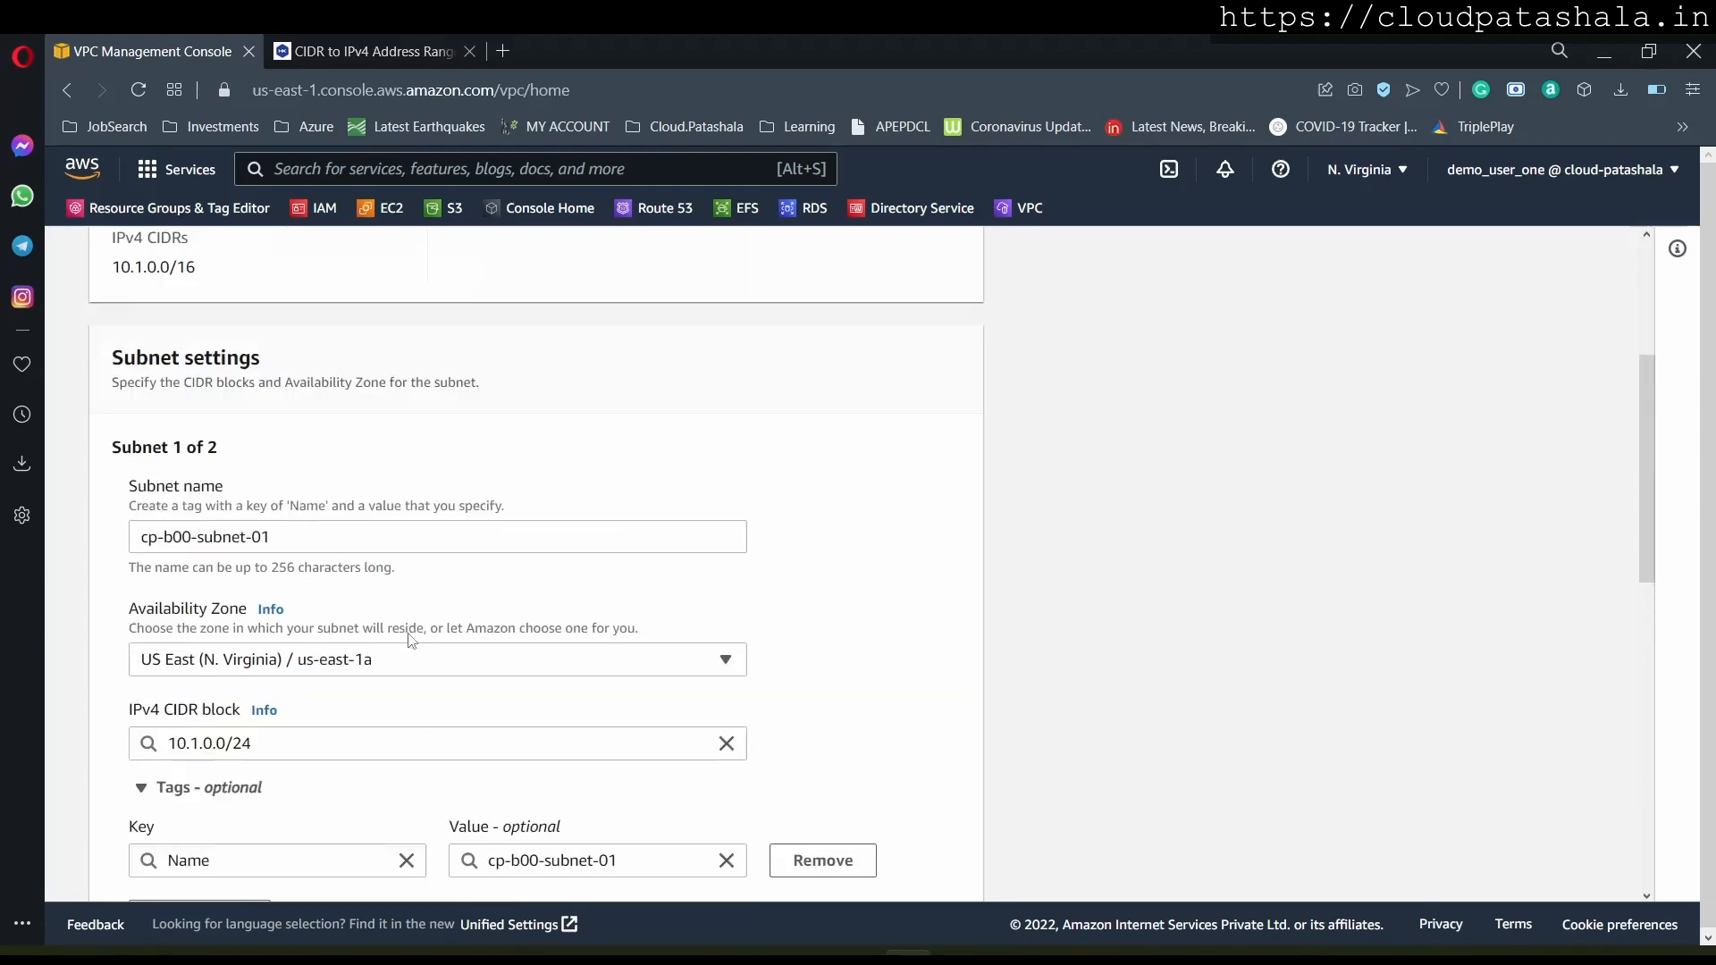
{"action": "left_click", "coordinate": [284, 537]}
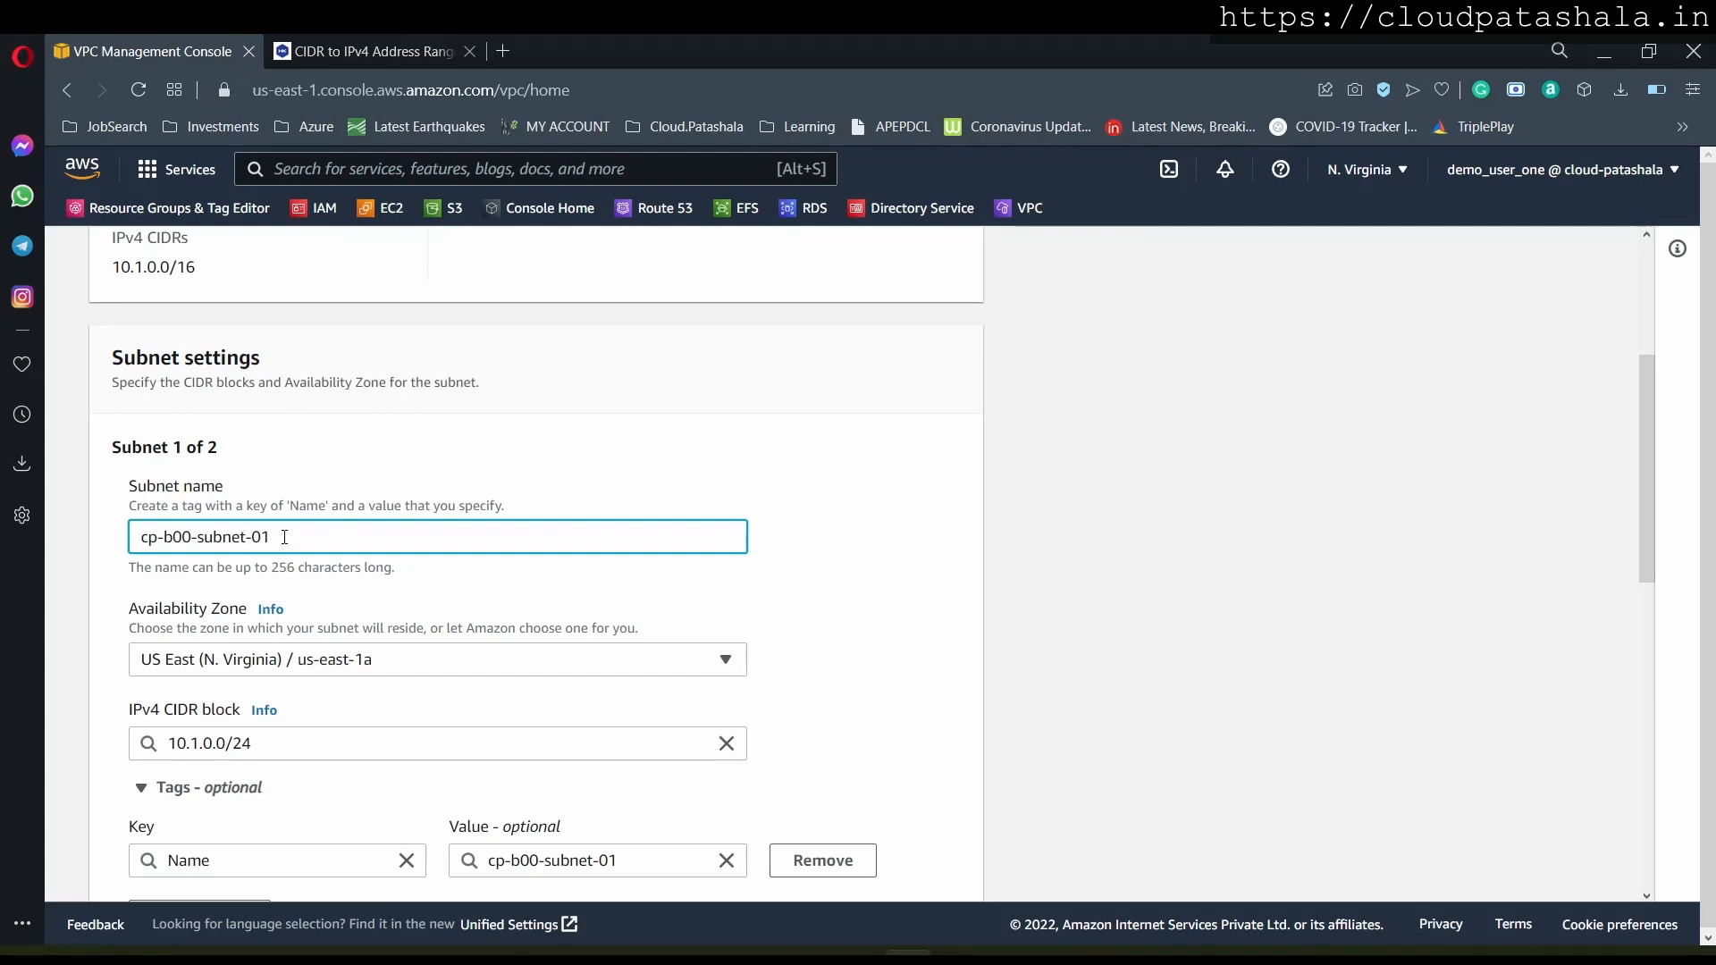
{"action": "type", "text": "a-"}
- Rename the second subnet as cp-b00-subnet-b-01
{"action": "scroll", "coordinate": [238, 690], "scroll_direction": "down", "scroll_amount": 2}
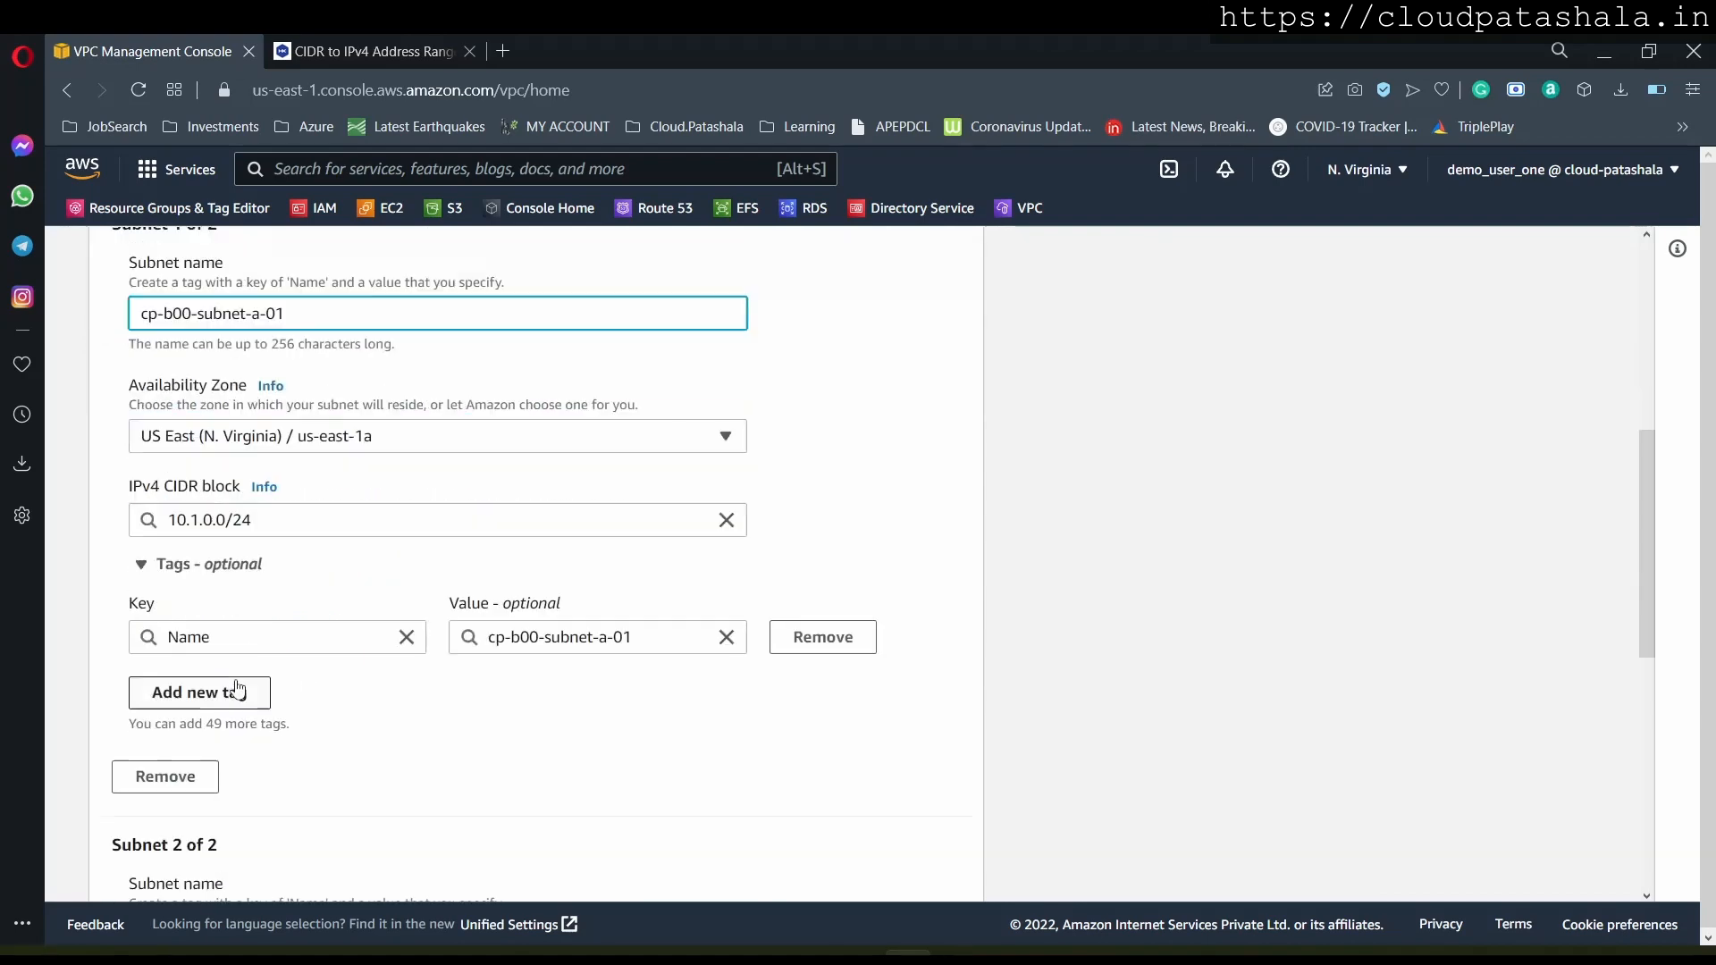
{"action": "scroll", "coordinate": [238, 690], "scroll_direction": "down", "scroll_amount": 2}
{"action": "left_click", "coordinate": [252, 713]}
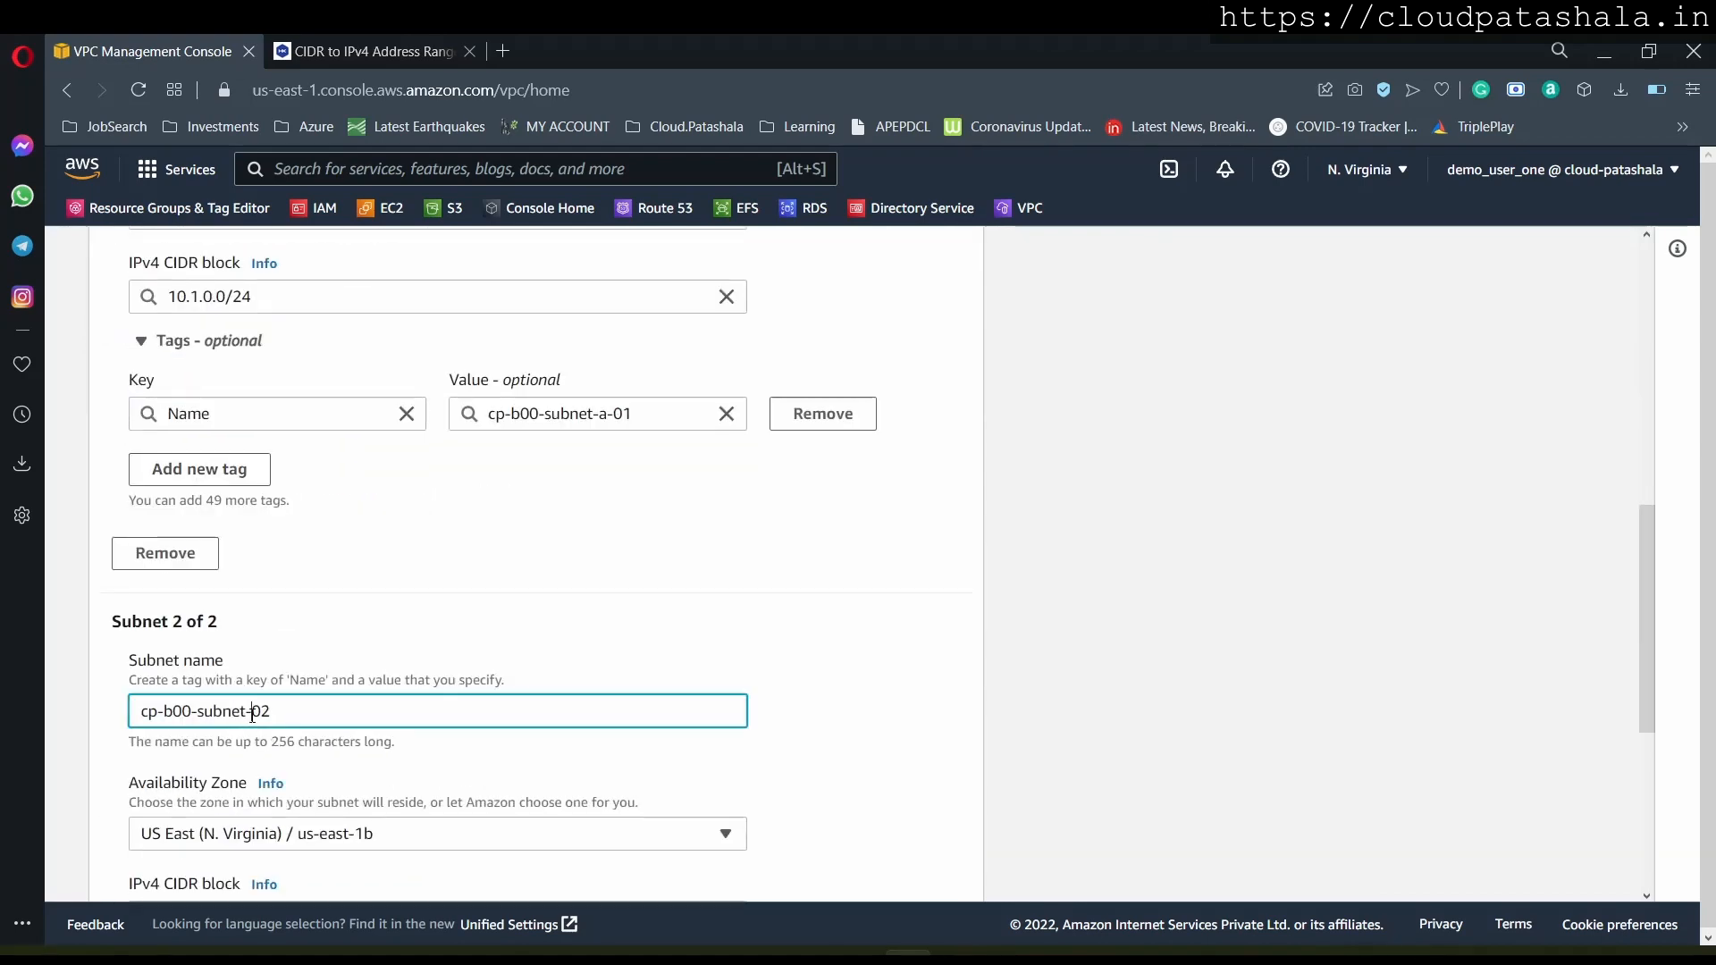
{"action": "type", "text": "b-"}
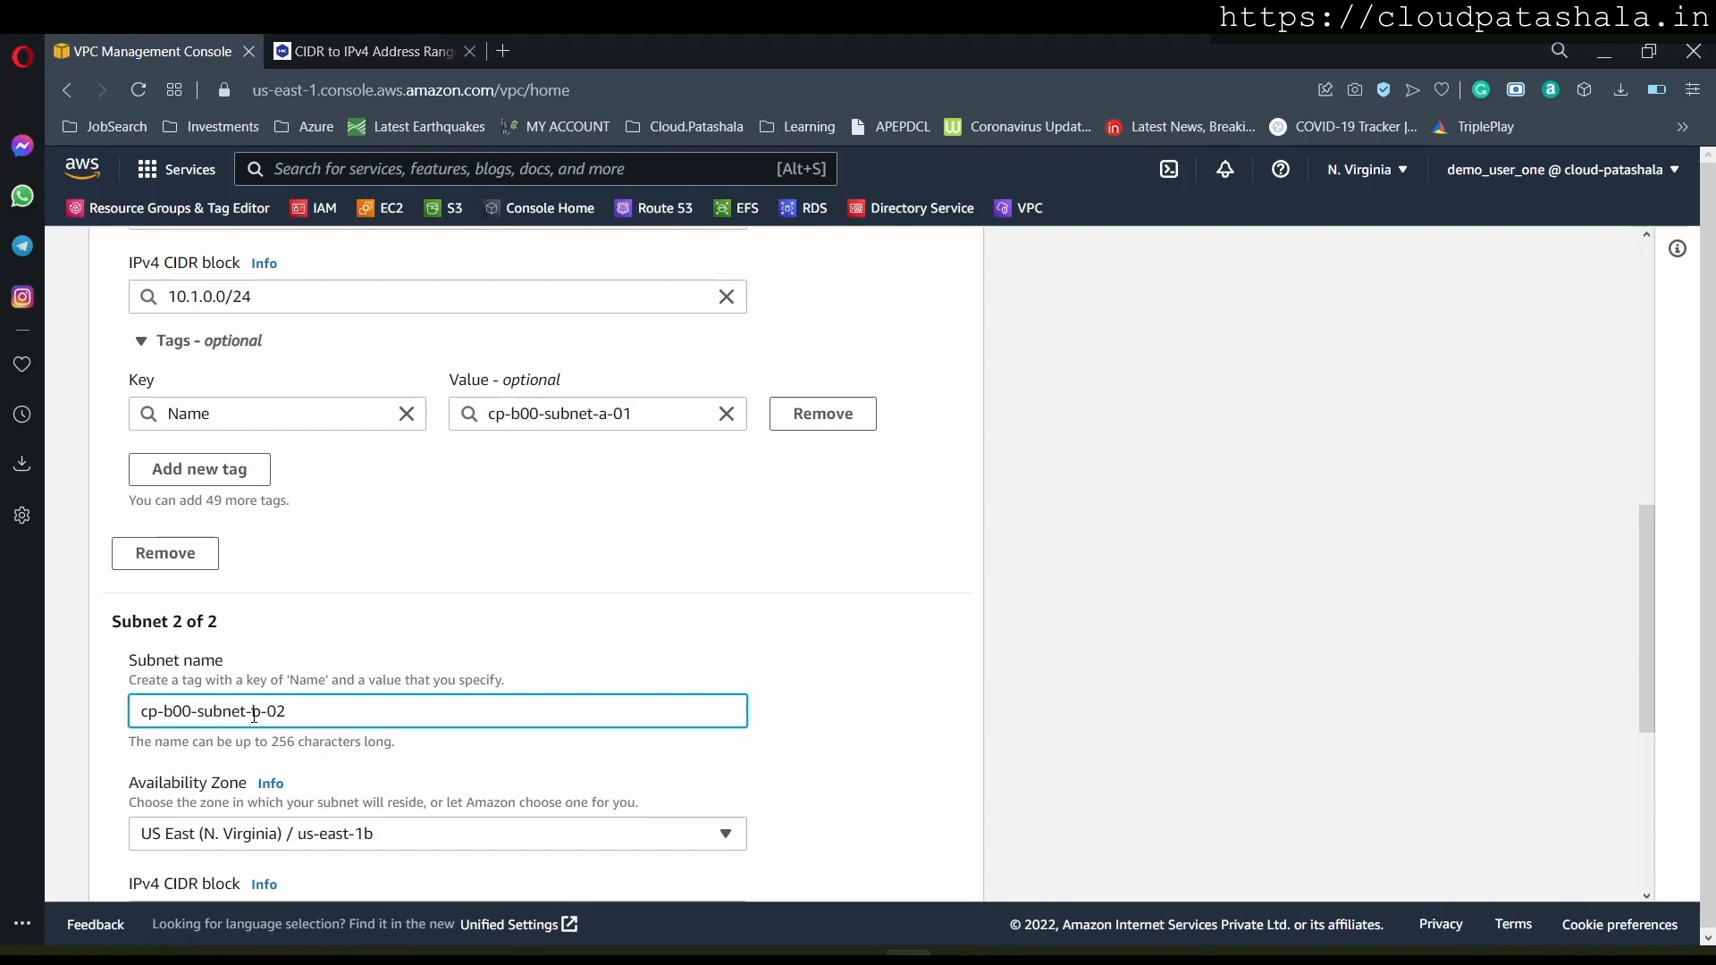
{"action": "key", "text": "BackSpace"}
{"action": "type", "text": "1"}
- Try to set the IPv4 CIDR block of cp-b00-subnet-b-01 to 10.1.0.0/24 and examine the validation message beneath the field
{"action": "scroll", "coordinate": [314, 709], "scroll_direction": "down", "scroll_amount": 3}
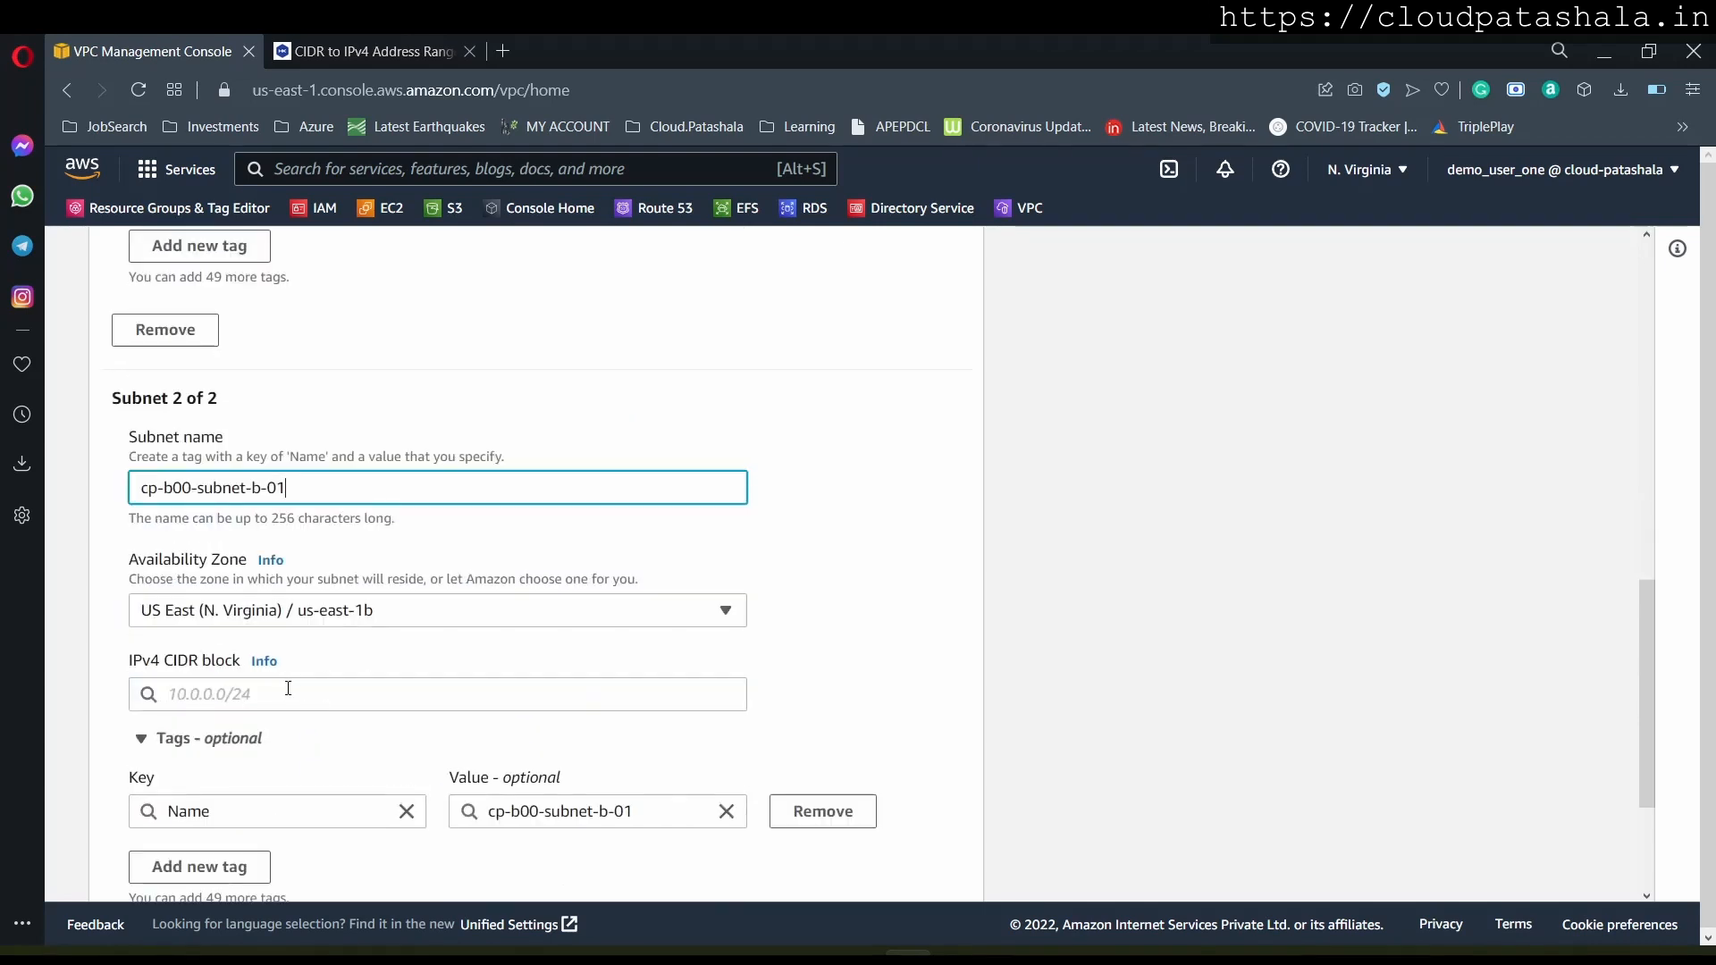
{"action": "left_click", "coordinate": [289, 689]}
{"action": "type", "text": "10.1"}
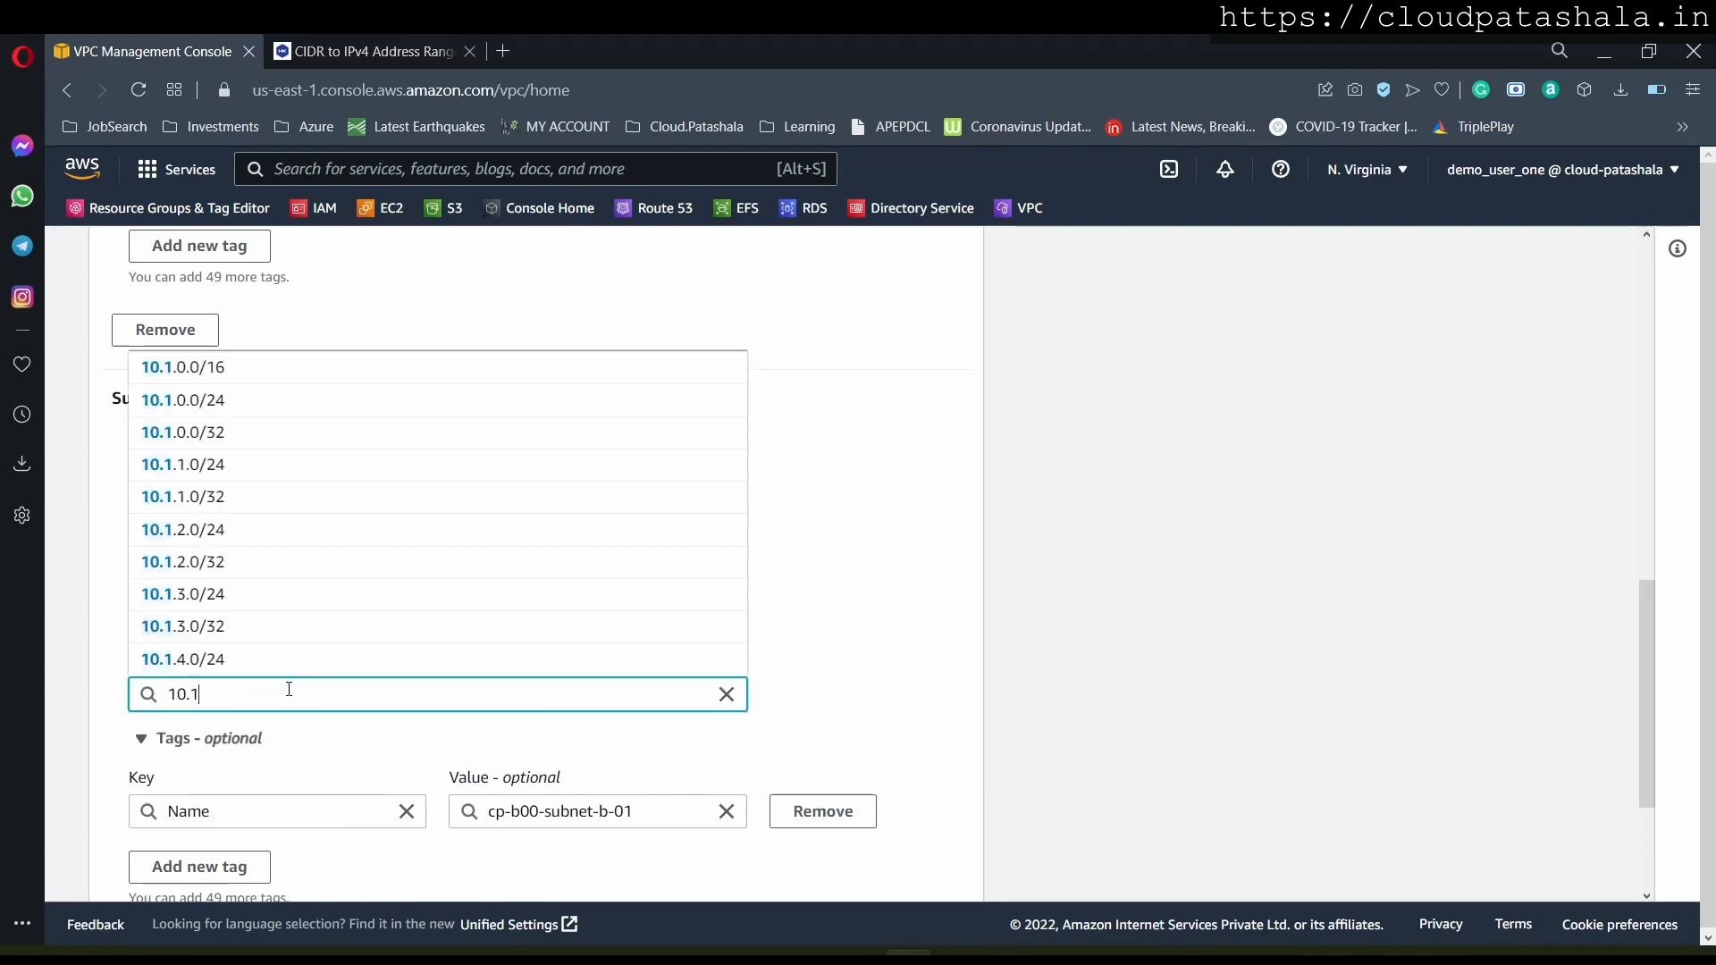
{"action": "type", "text": "."}
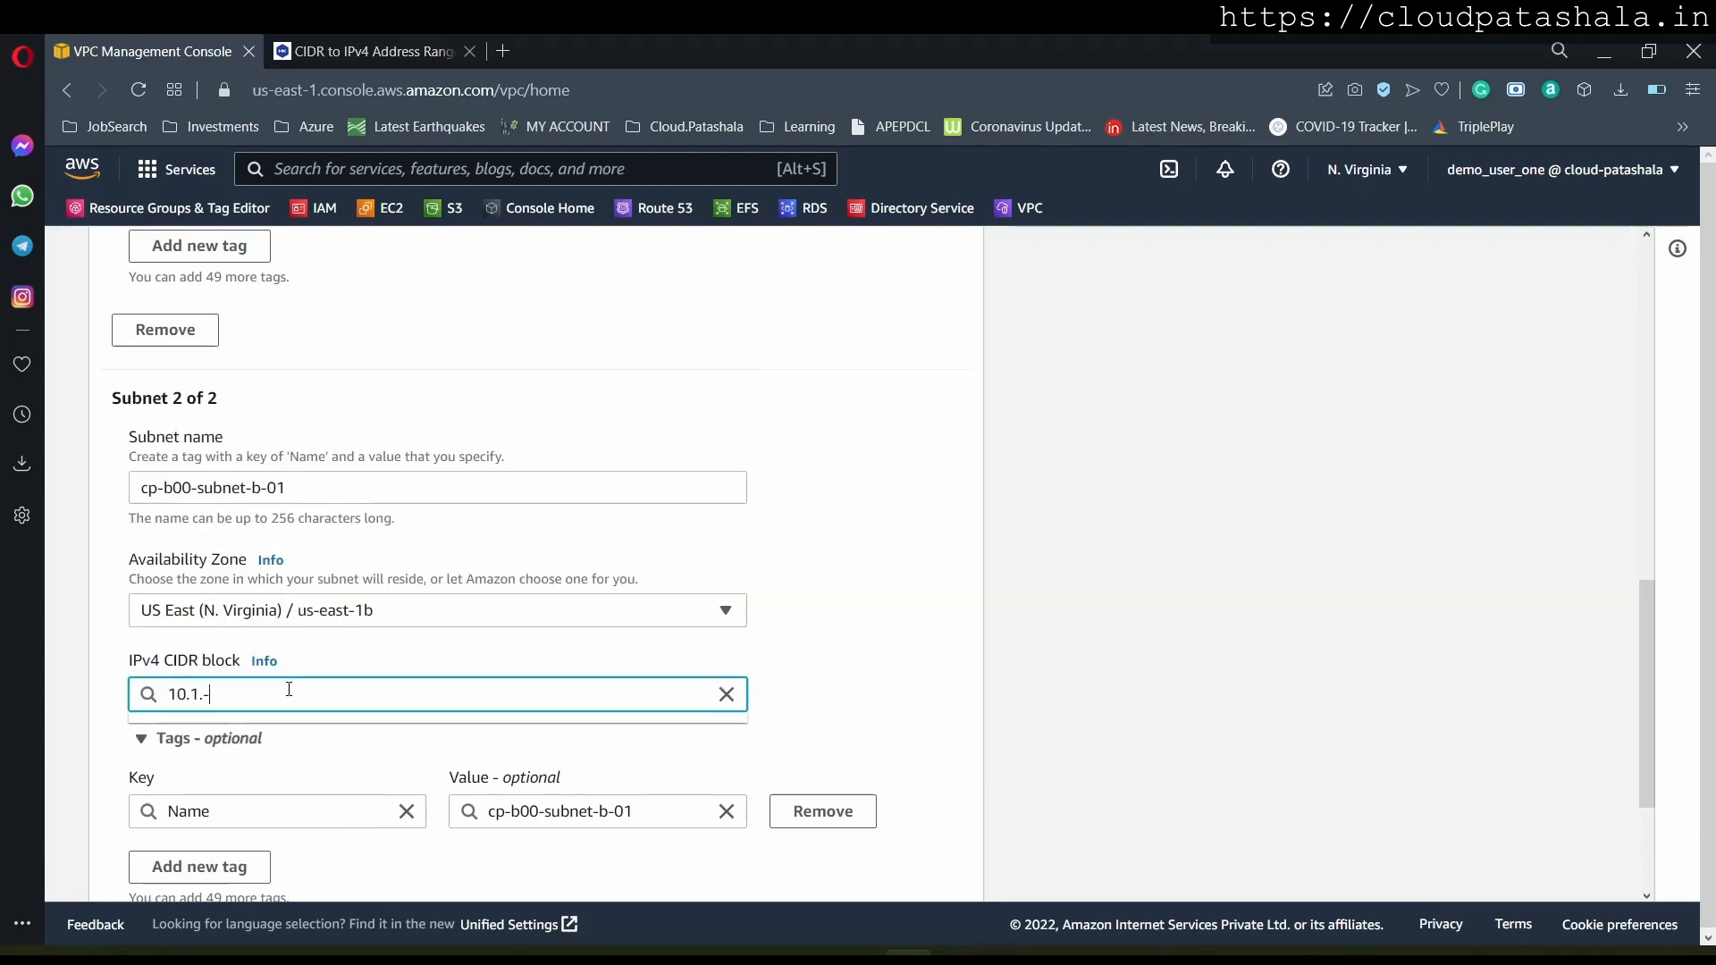
{"action": "type", "text": "0.0/24"}
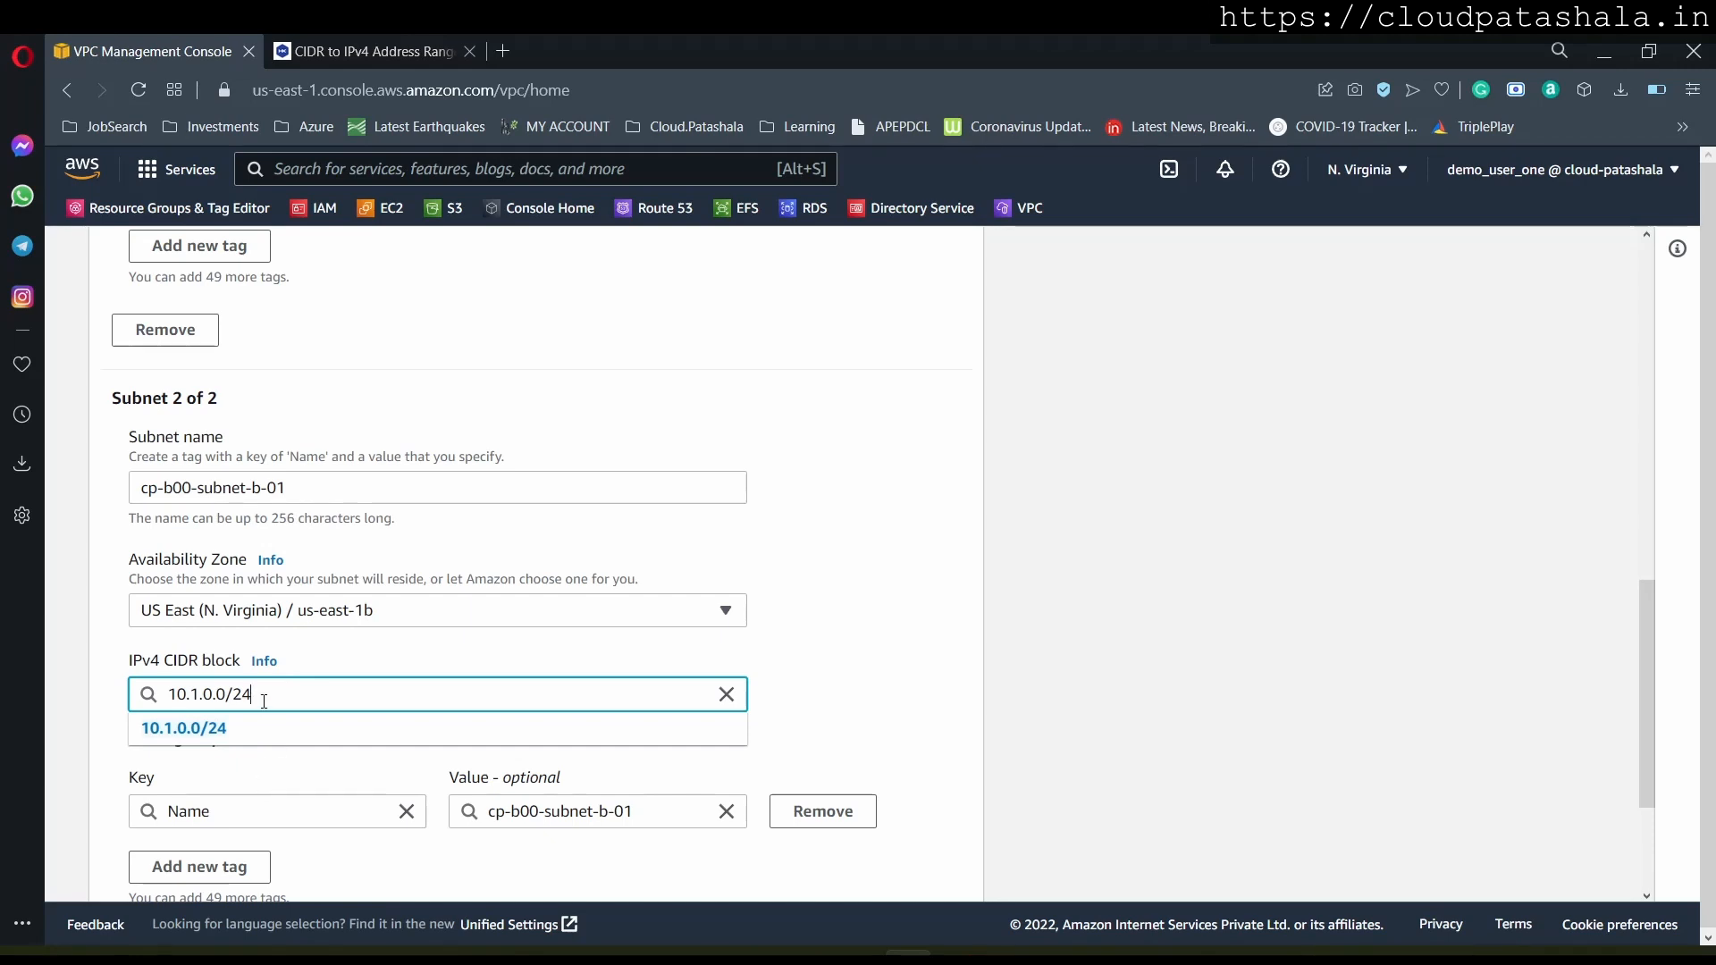
{"action": "left_click", "coordinate": [265, 726]}
{"action": "scroll", "coordinate": [829, 824], "scroll_direction": "down", "scroll_amount": 3}
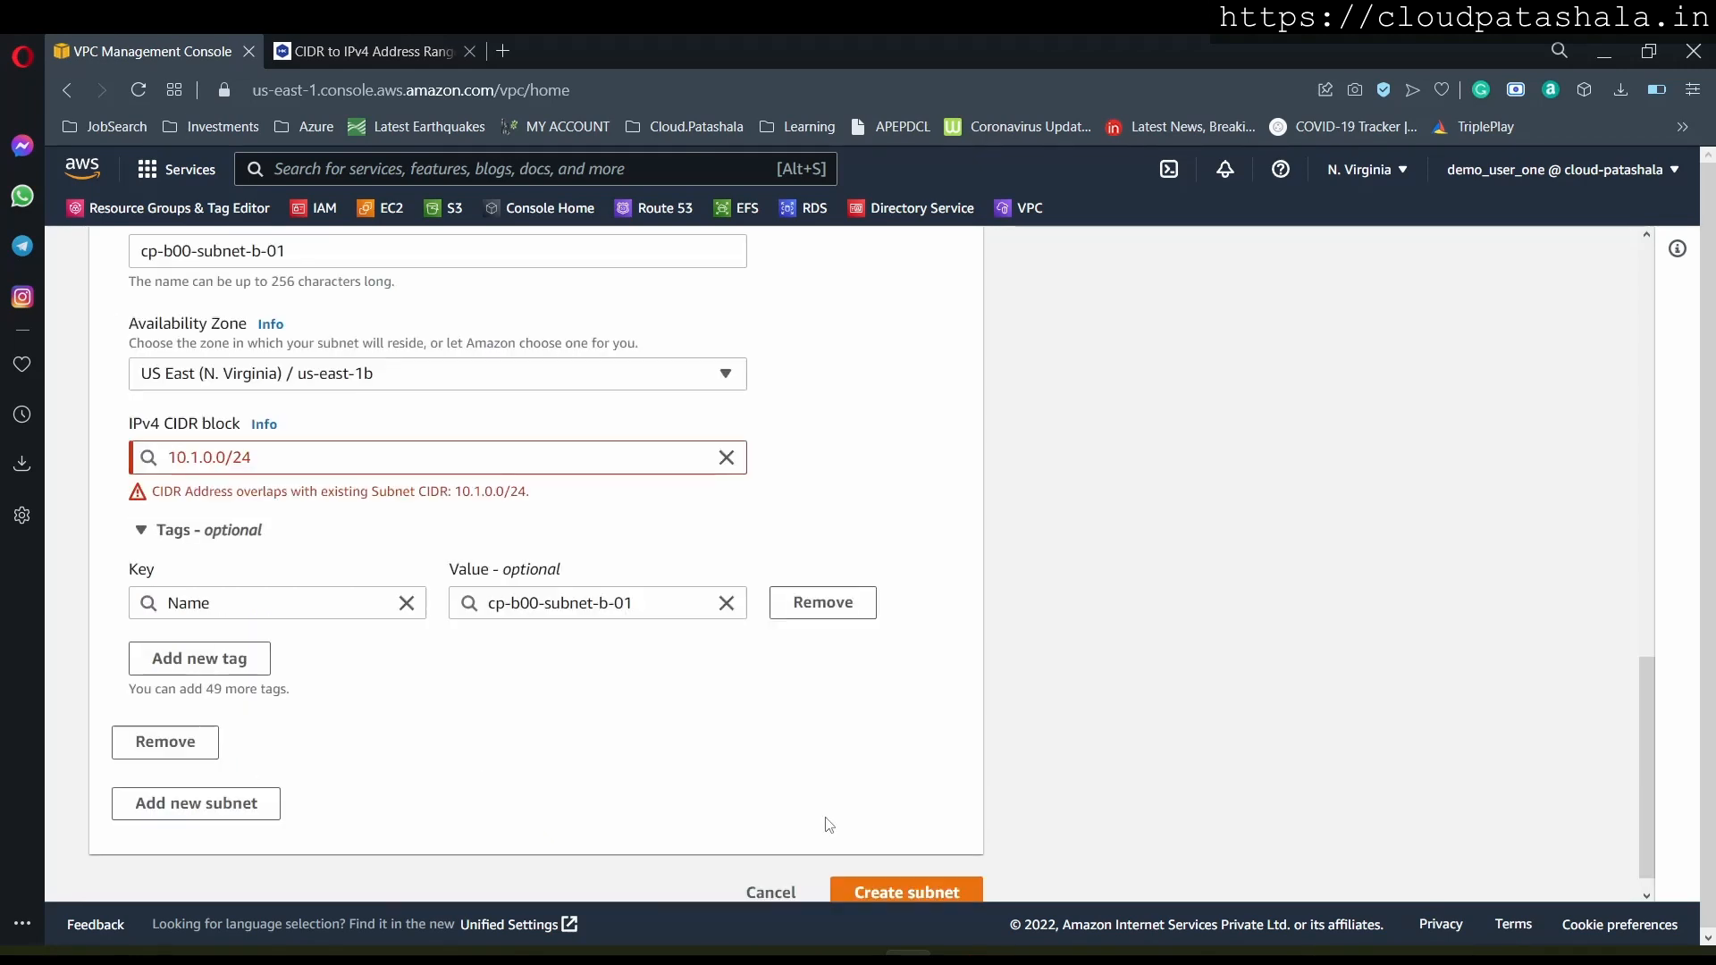
{"action": "scroll", "coordinate": [828, 824], "scroll_direction": "up", "scroll_amount": 2}
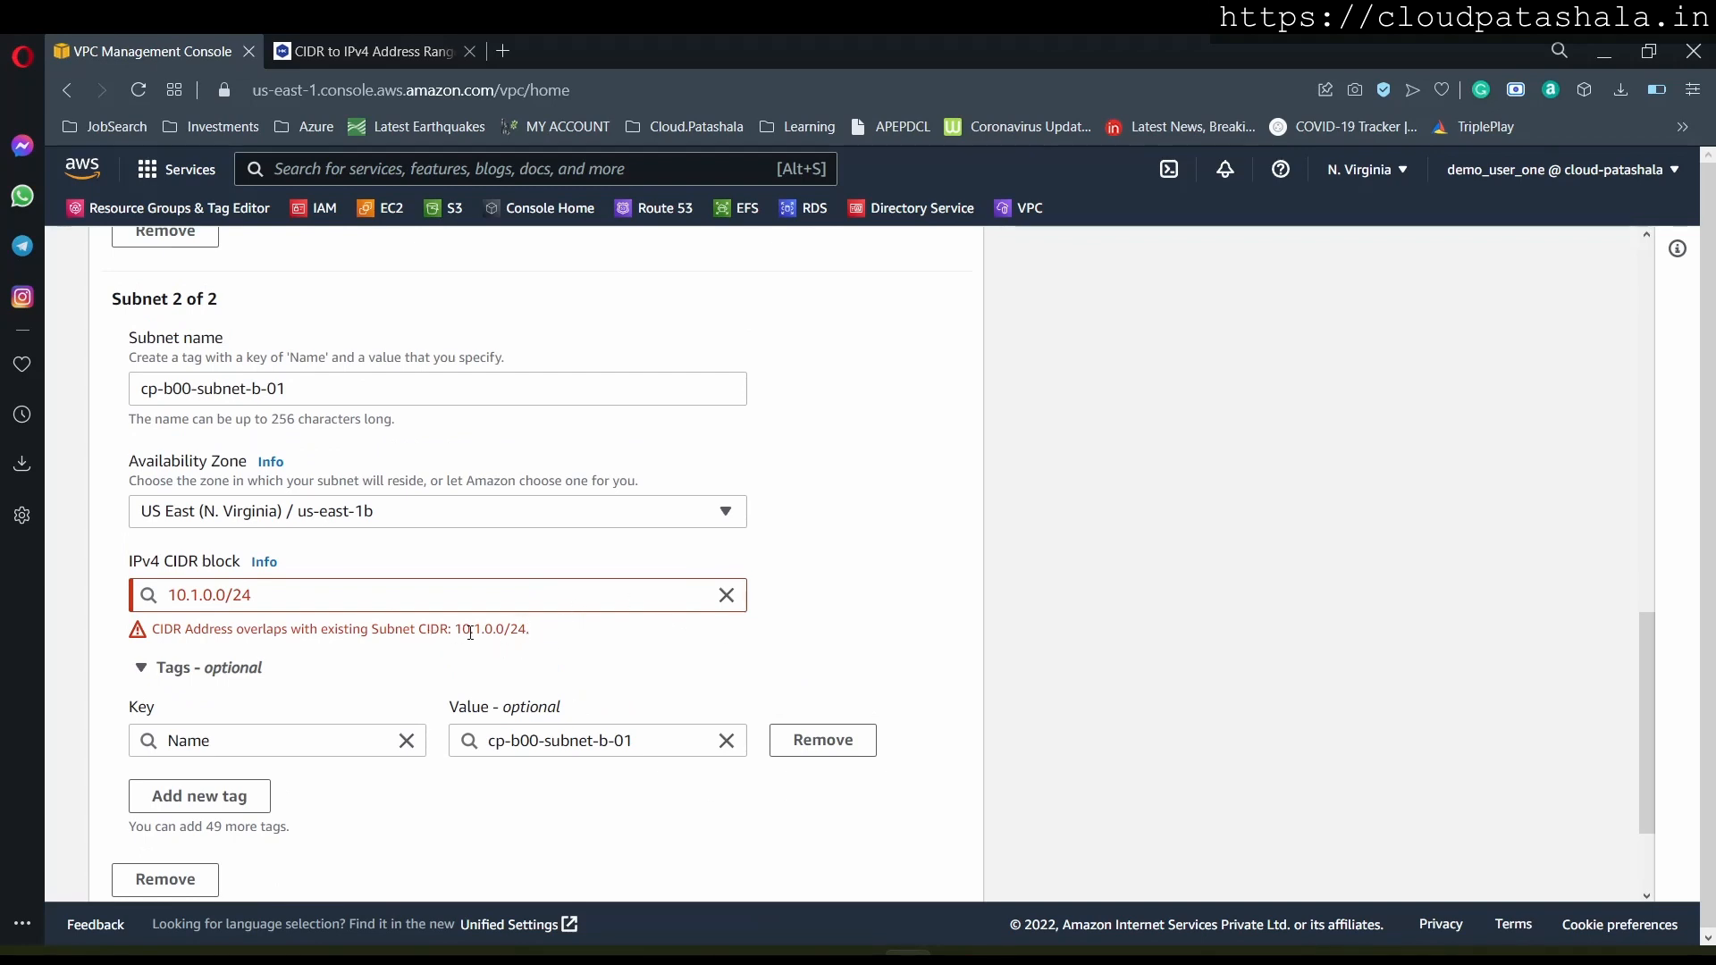
{"action": "left_click_drag", "start_coordinate": [468, 632], "coordinate": [556, 636]}
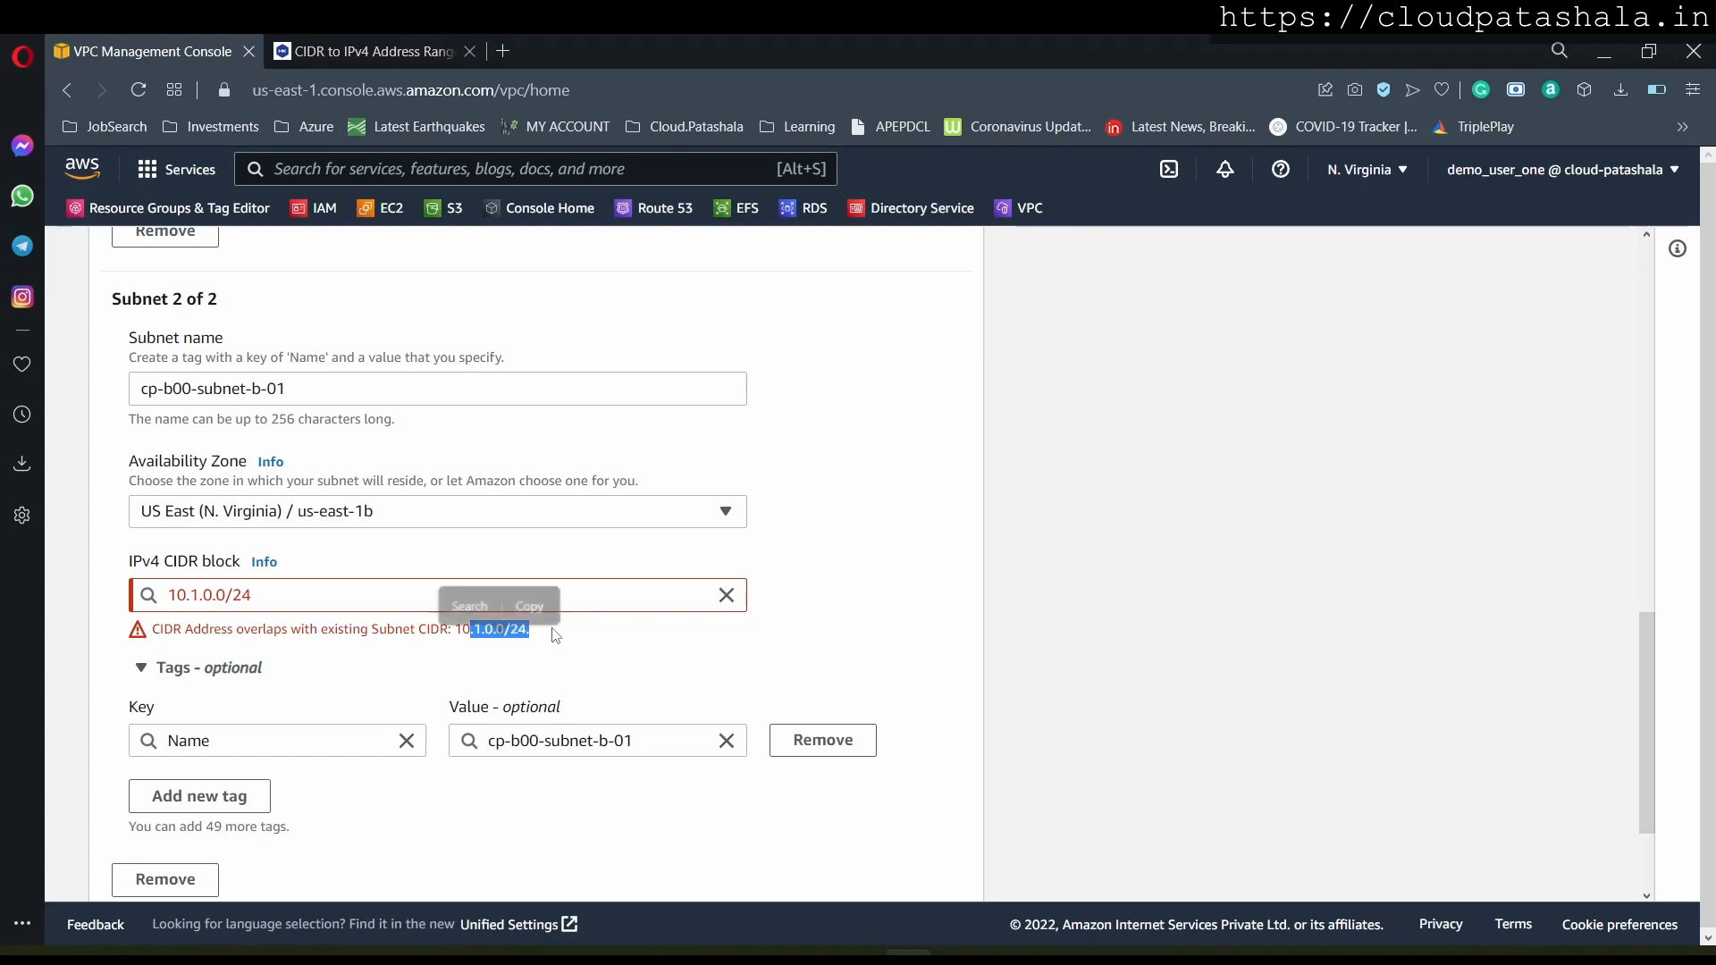
- Set the IPv4 CIDR block of cp-b00-subnet-b-01 to 10.1.1.0/24
{"action": "left_click", "coordinate": [201, 598]}
{"action": "key", "text": "BackSpace"}
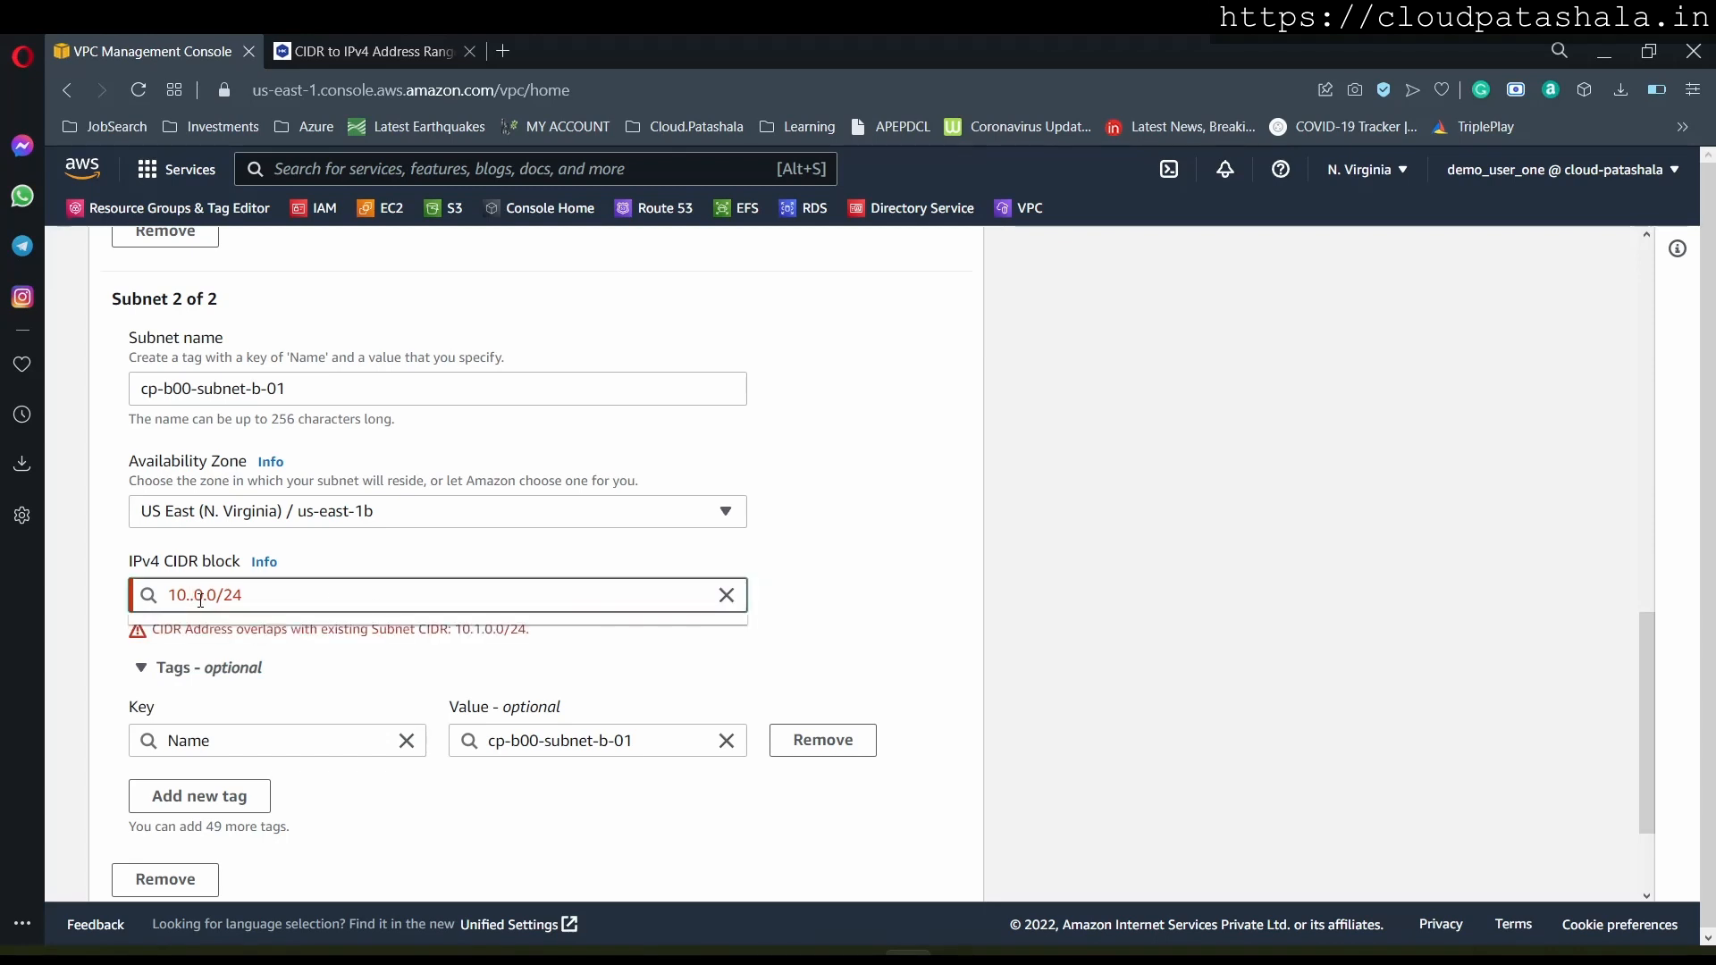
{"action": "type", "text": "1"}
{"action": "key", "text": "BackSpace"}
{"action": "type", "text": "2"}
{"action": "key", "text": "BackSpace"}
{"action": "type", "text": "1"}
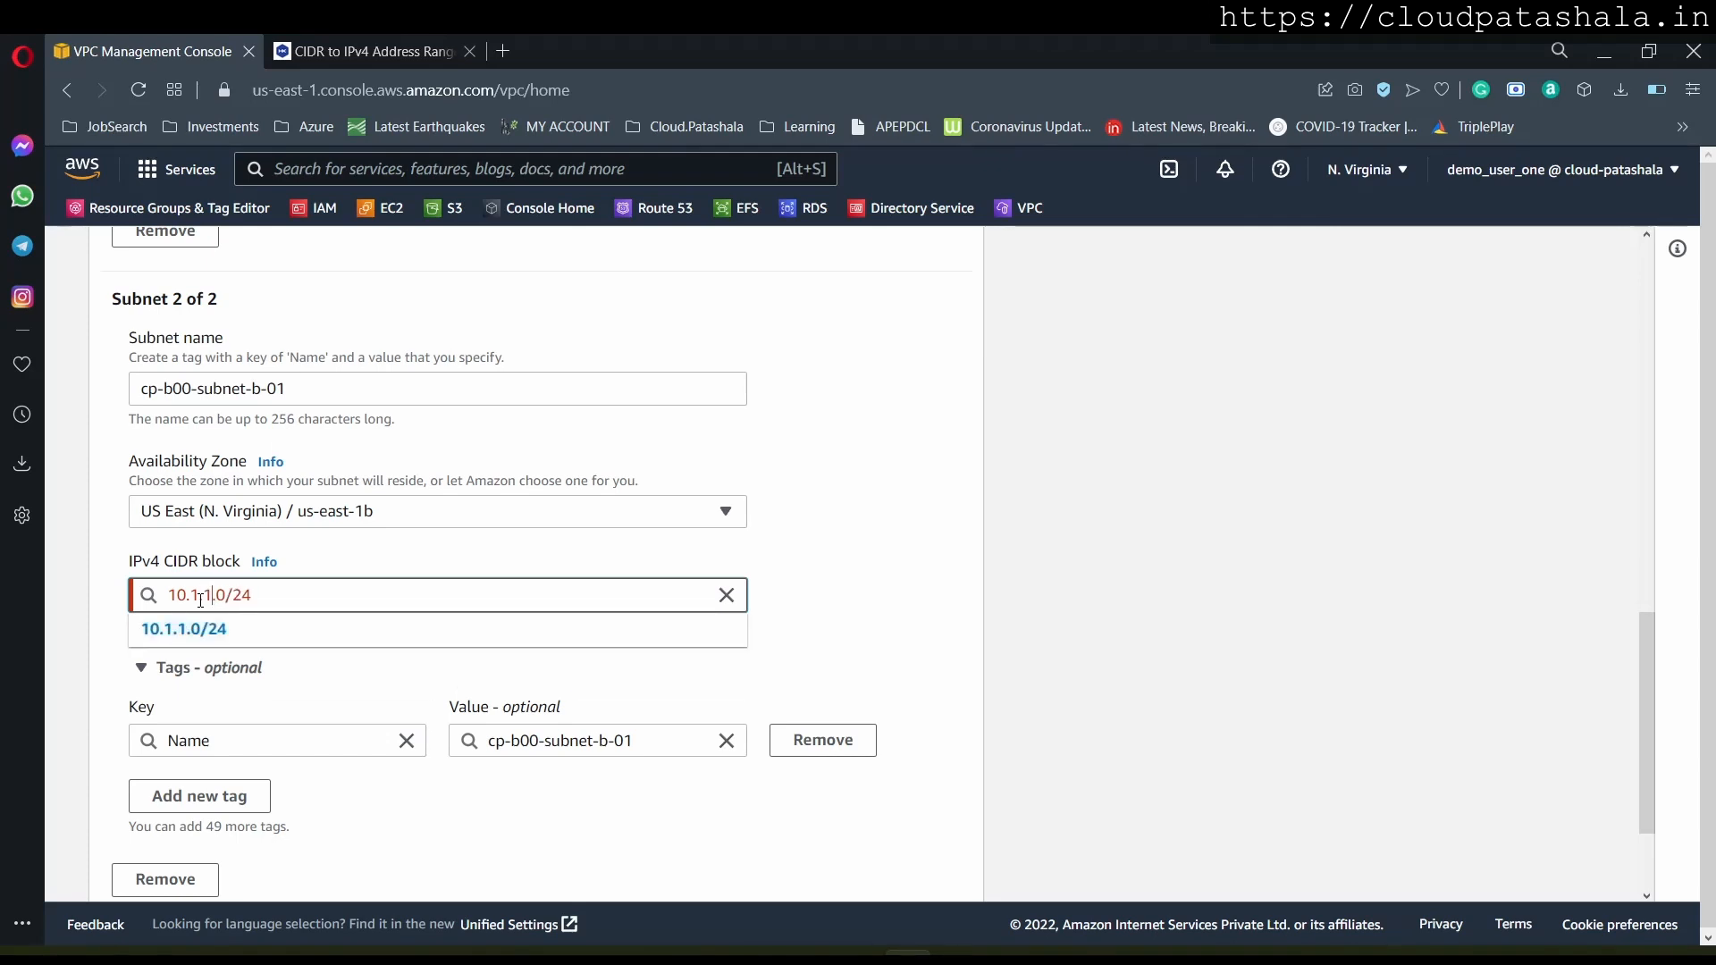
{"action": "left_click", "coordinate": [337, 629]}
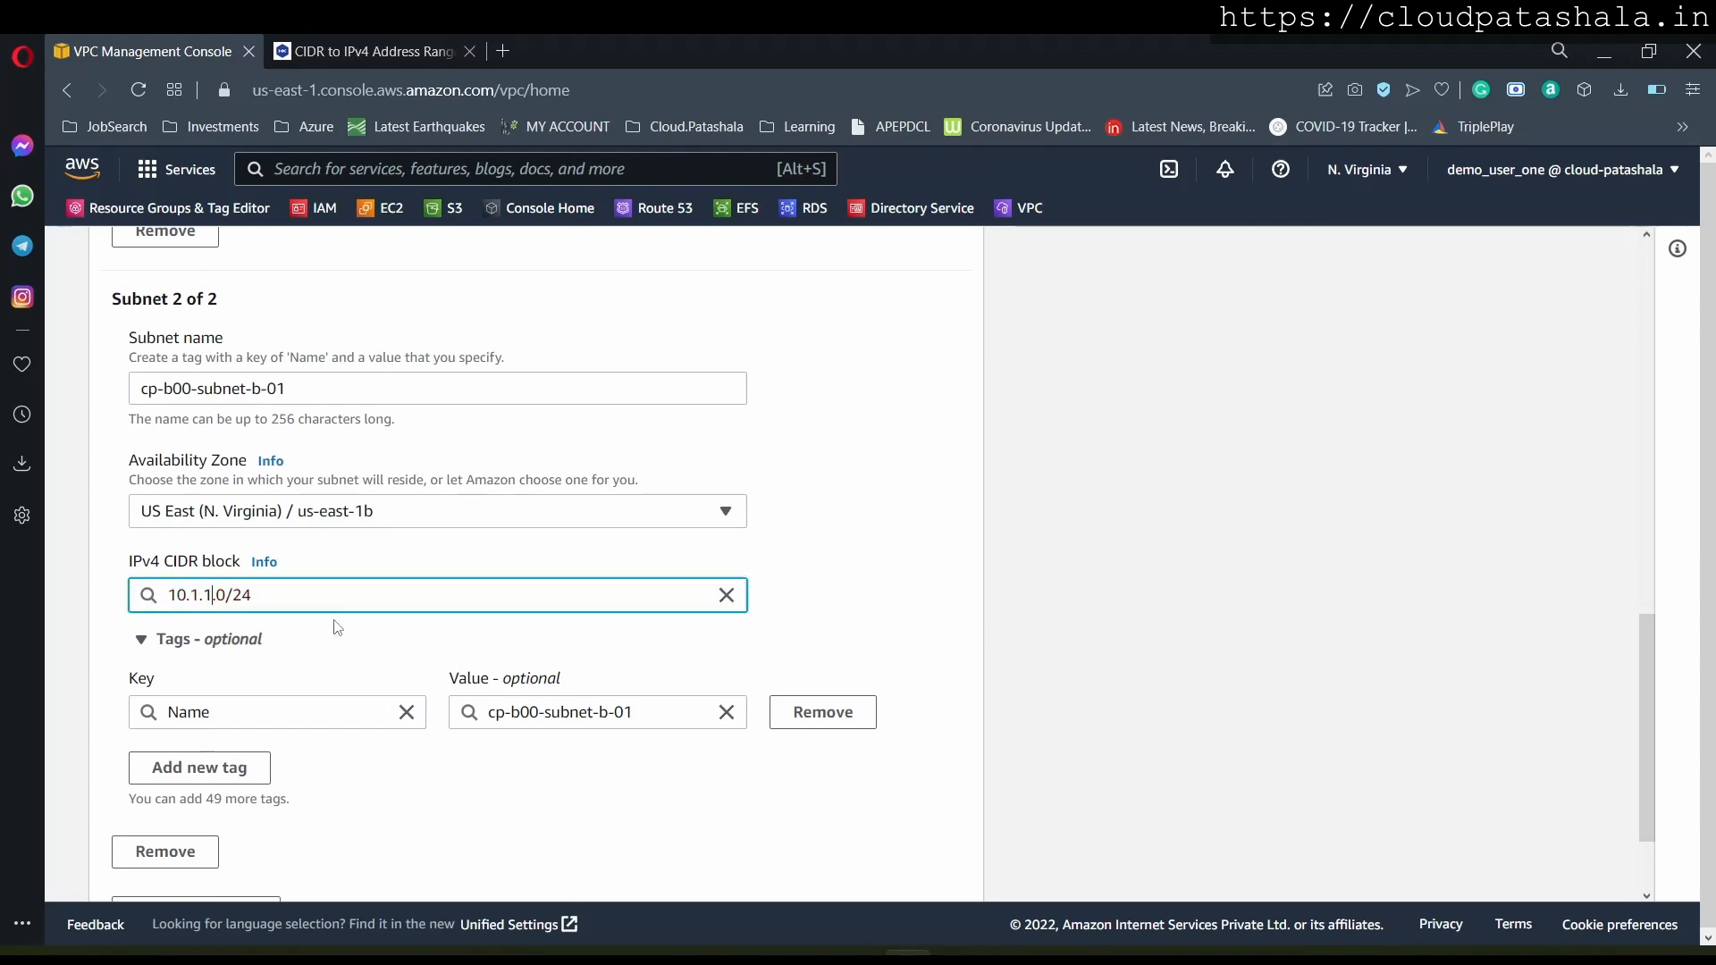
{"action": "left_click", "coordinate": [839, 615]}
{"action": "scroll", "coordinate": [838, 615], "scroll_direction": "down", "scroll_amount": 2}
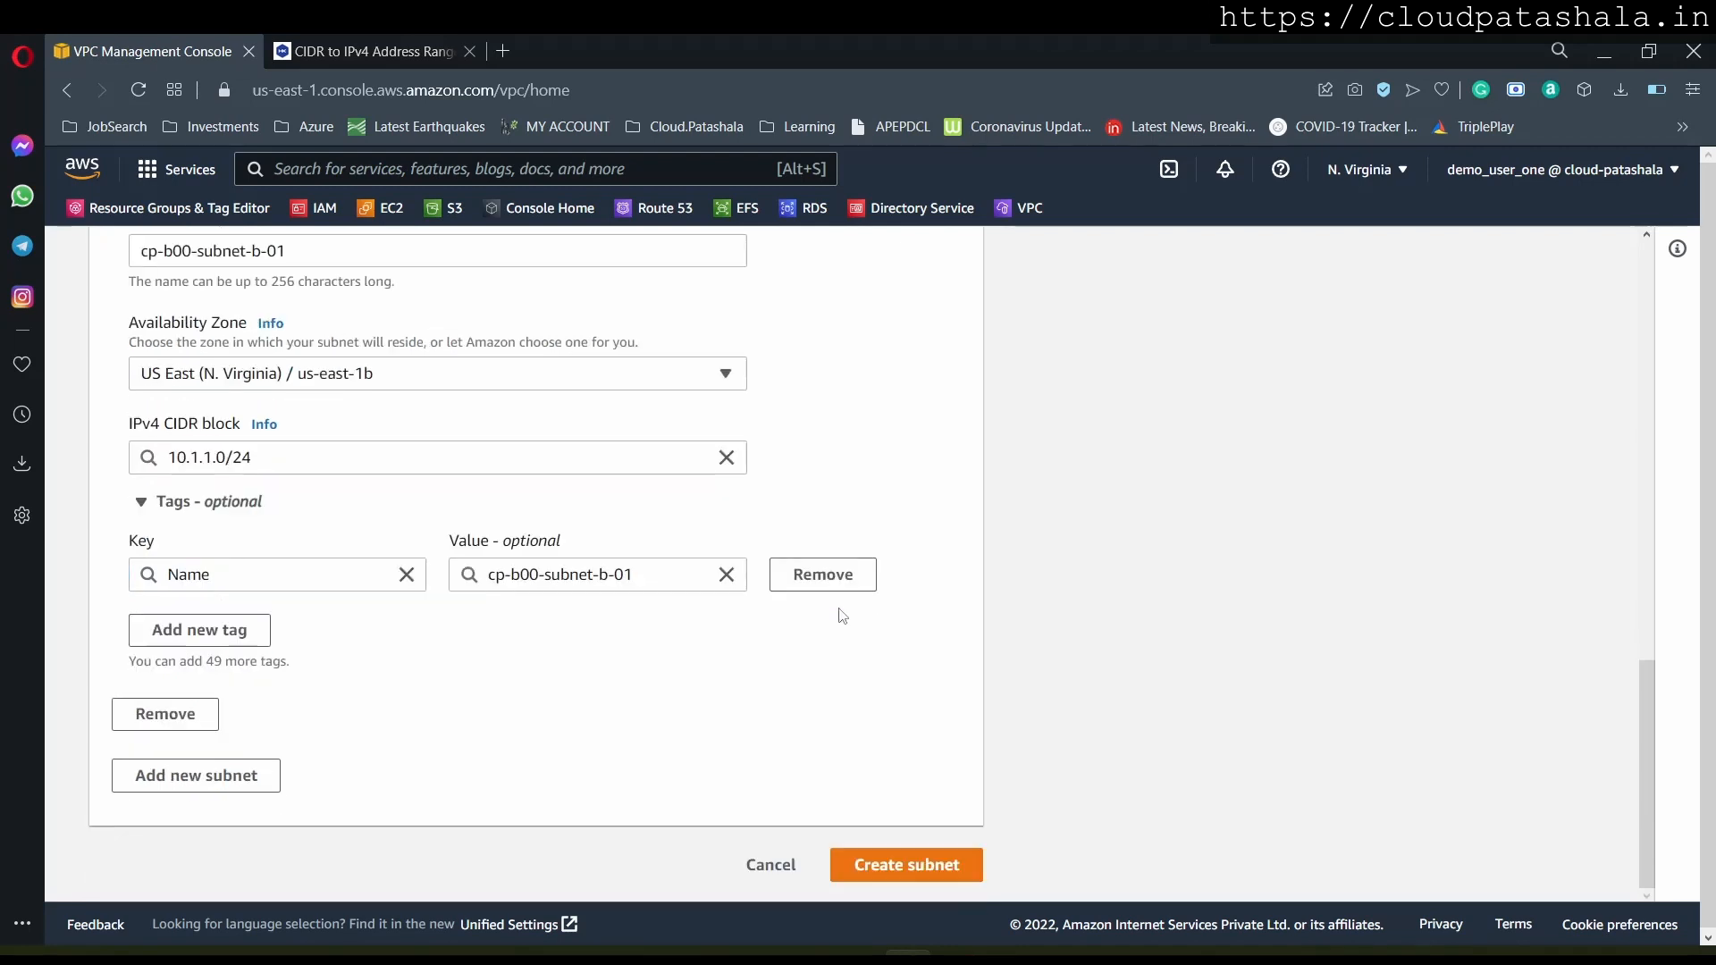
- Create the two configured subnets and remove both Subnet ID filters from the resulting subnet list
{"action": "left_click", "coordinate": [904, 869]}
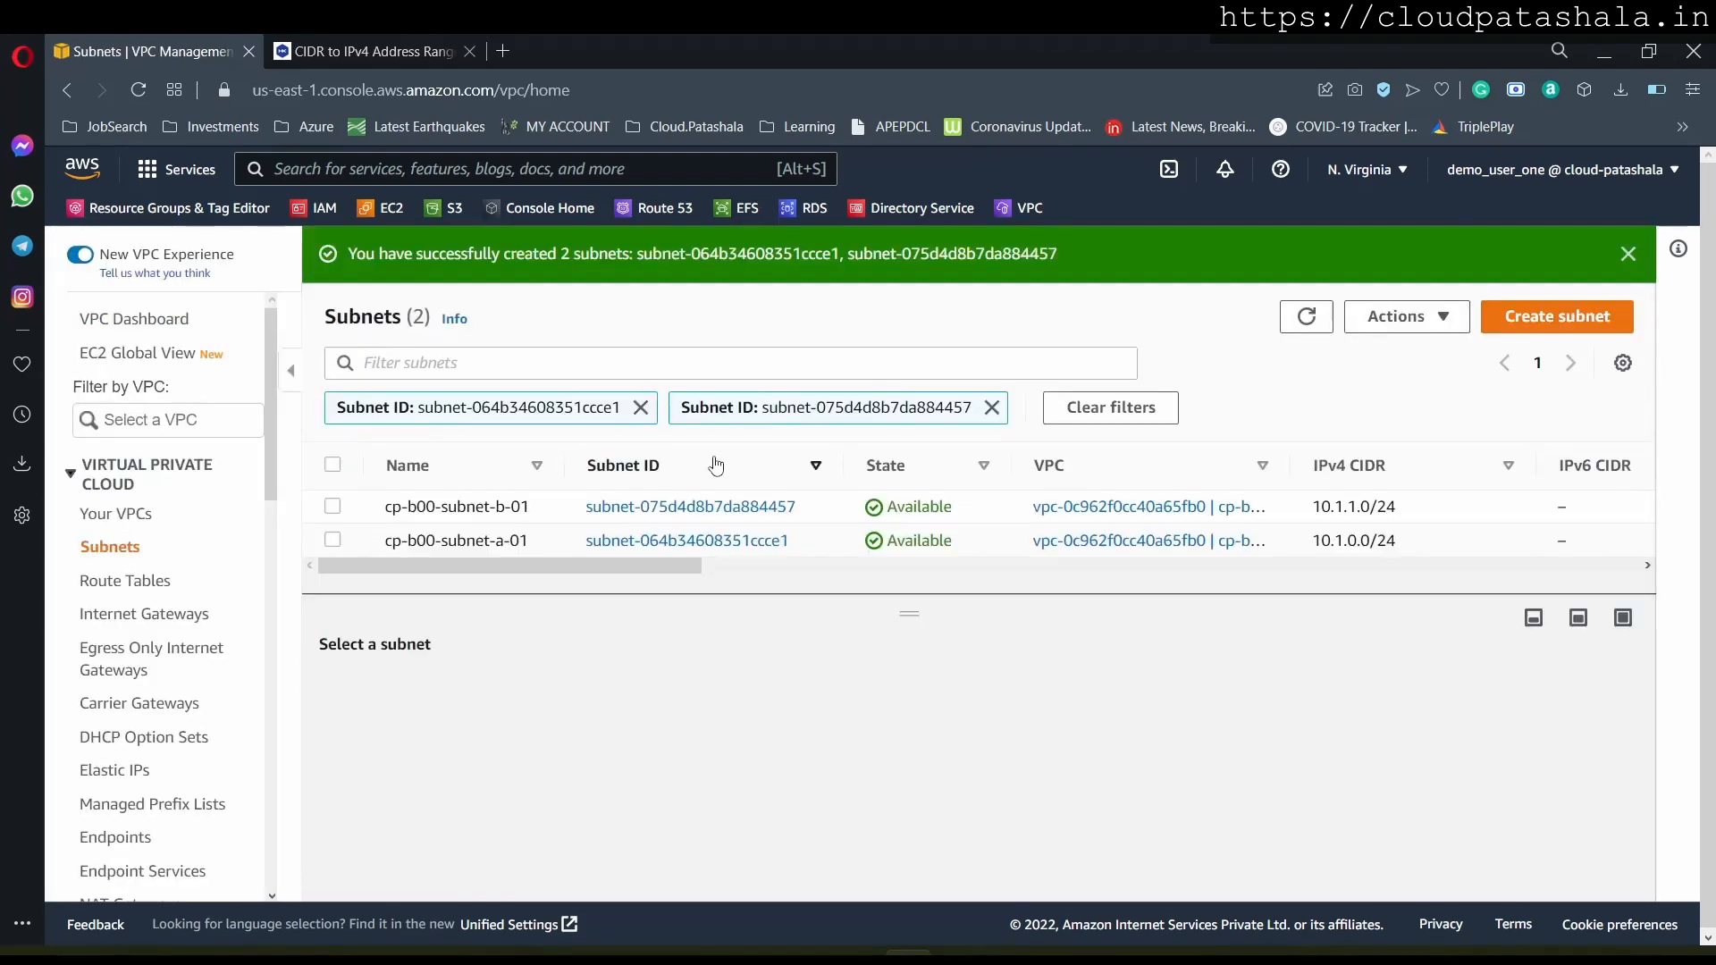
{"action": "left_click", "coordinate": [641, 408]}
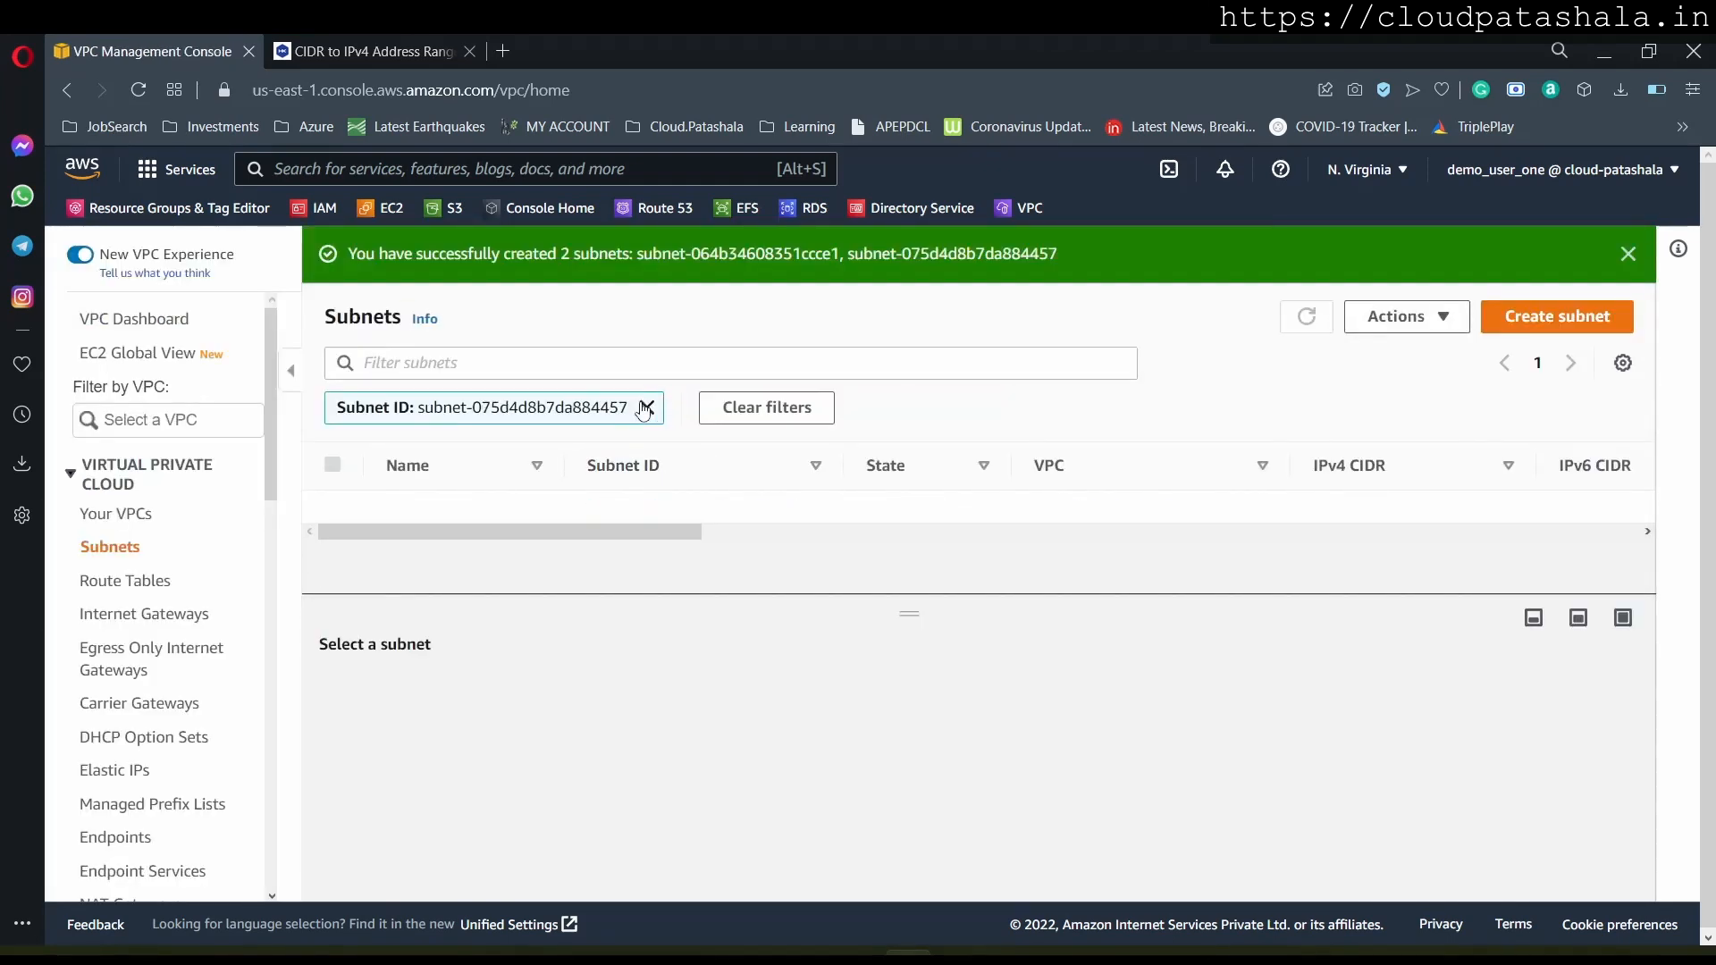
{"action": "left_click", "coordinate": [644, 408]}
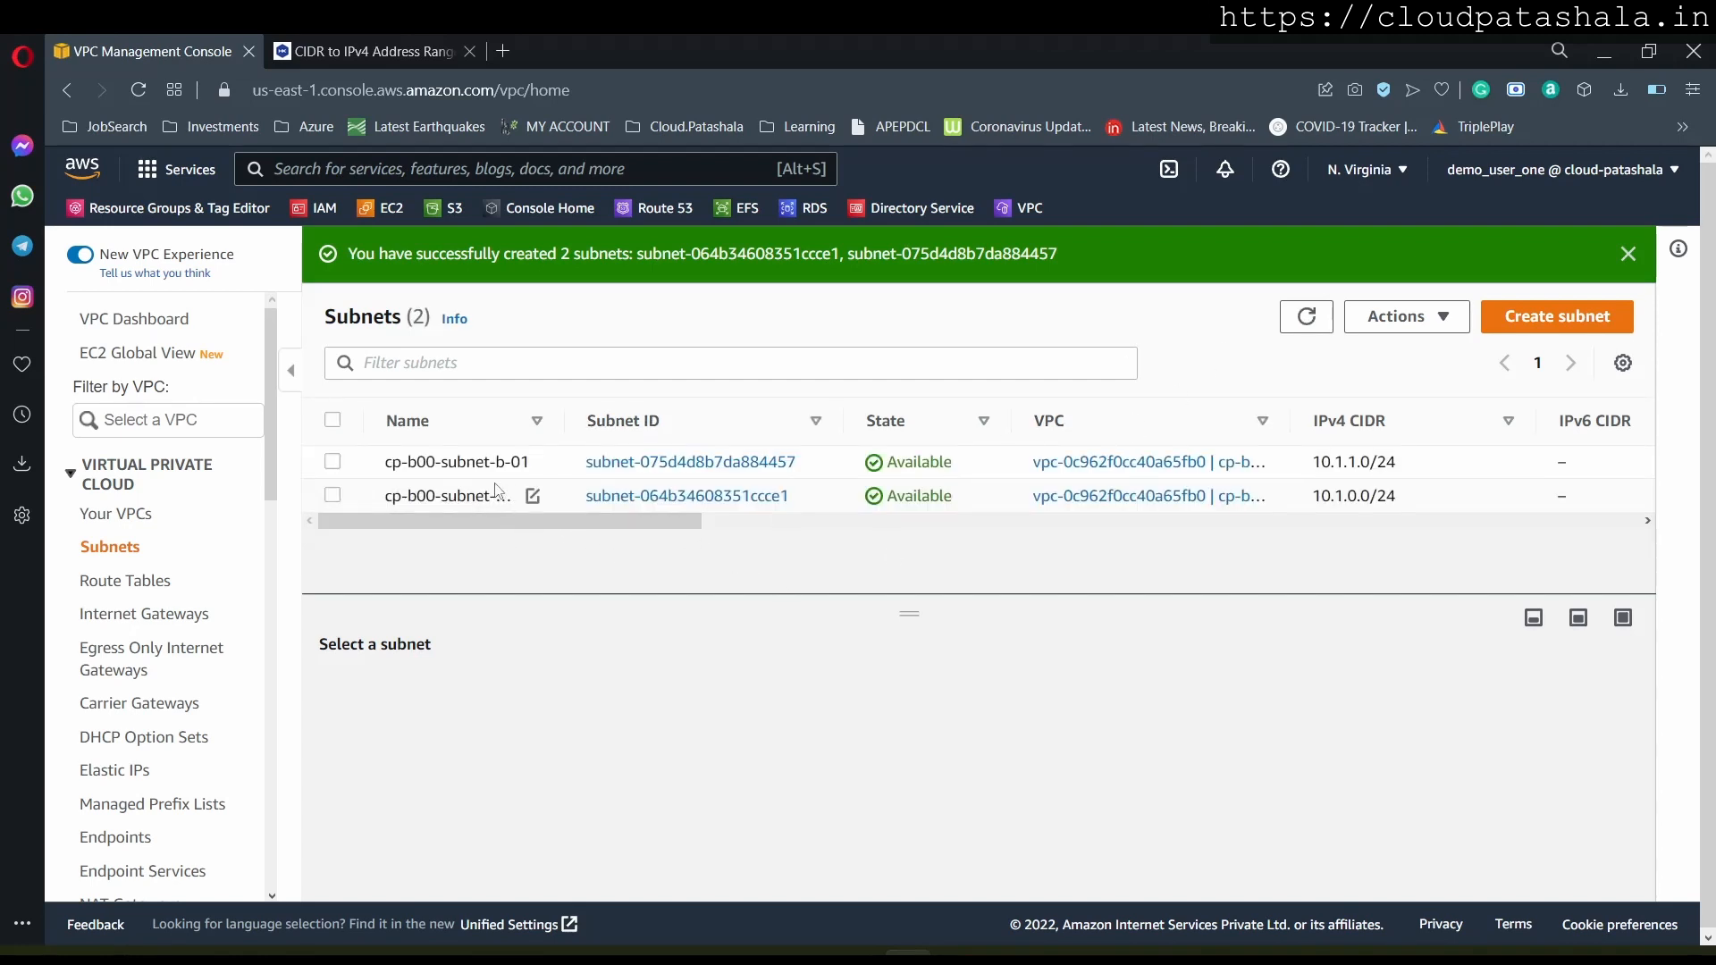
- Examine the new subnets in the list, selecting cp-b00-subnet-a-01 and then cp-b00-subnet-b-01 to show their details
{"action": "left_click_drag", "start_coordinate": [466, 461], "coordinate": [474, 517]}
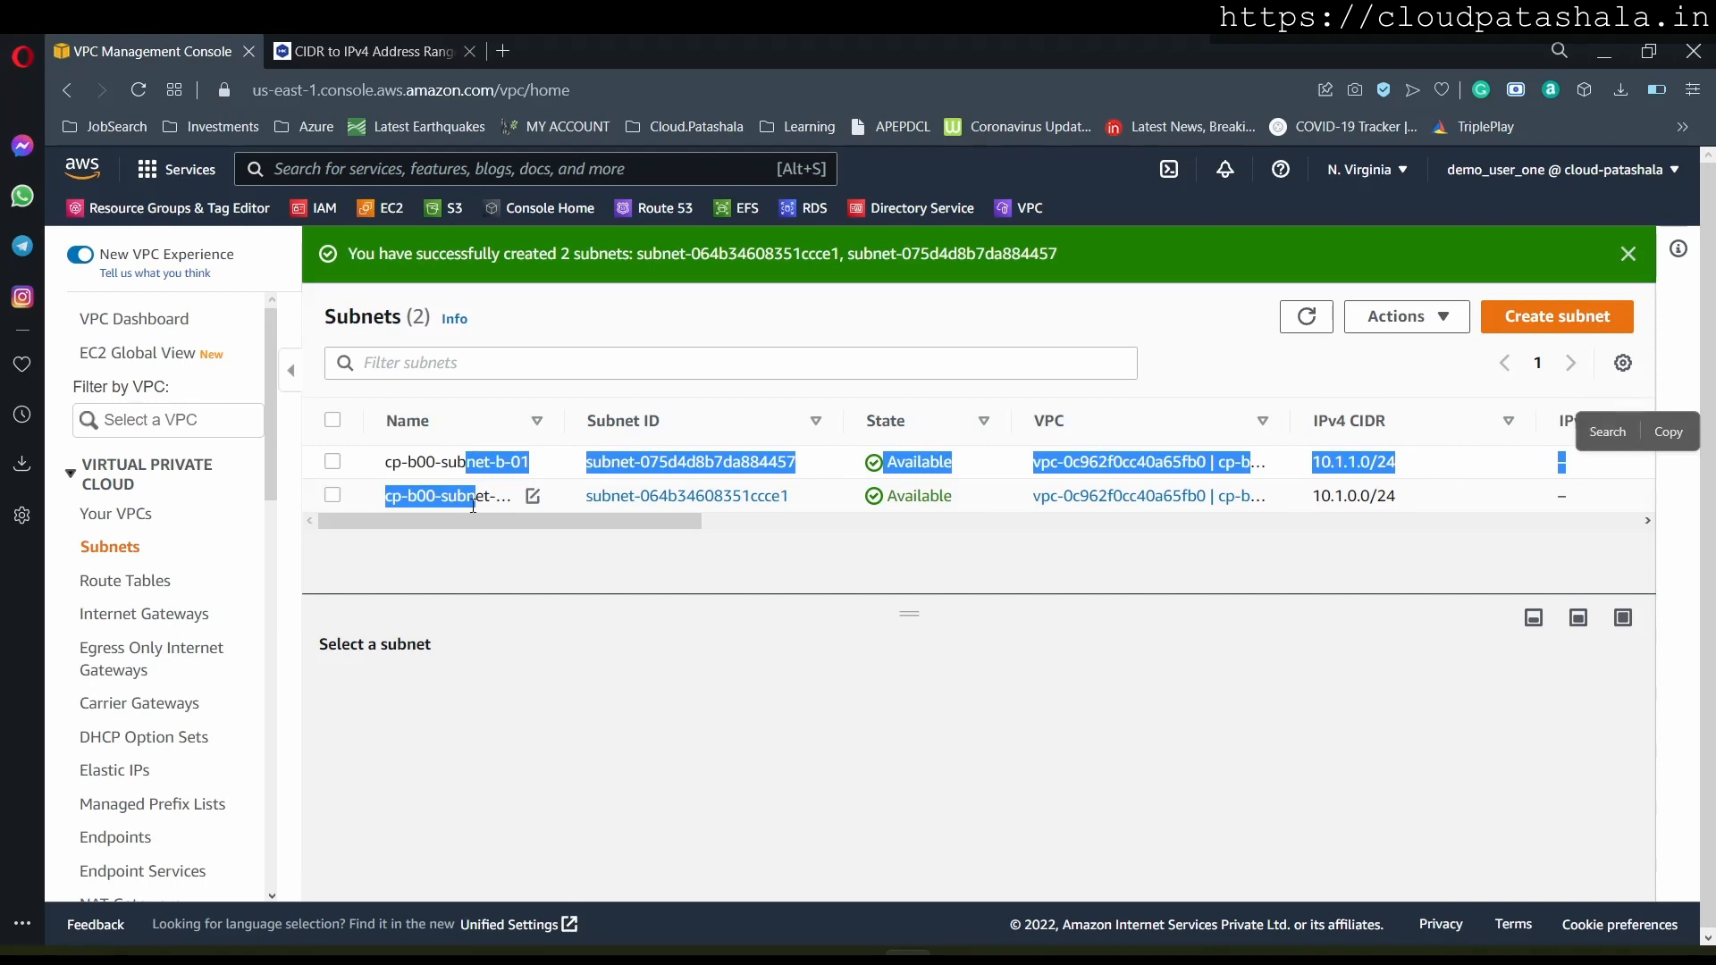
{"action": "left_click", "coordinate": [533, 496]}
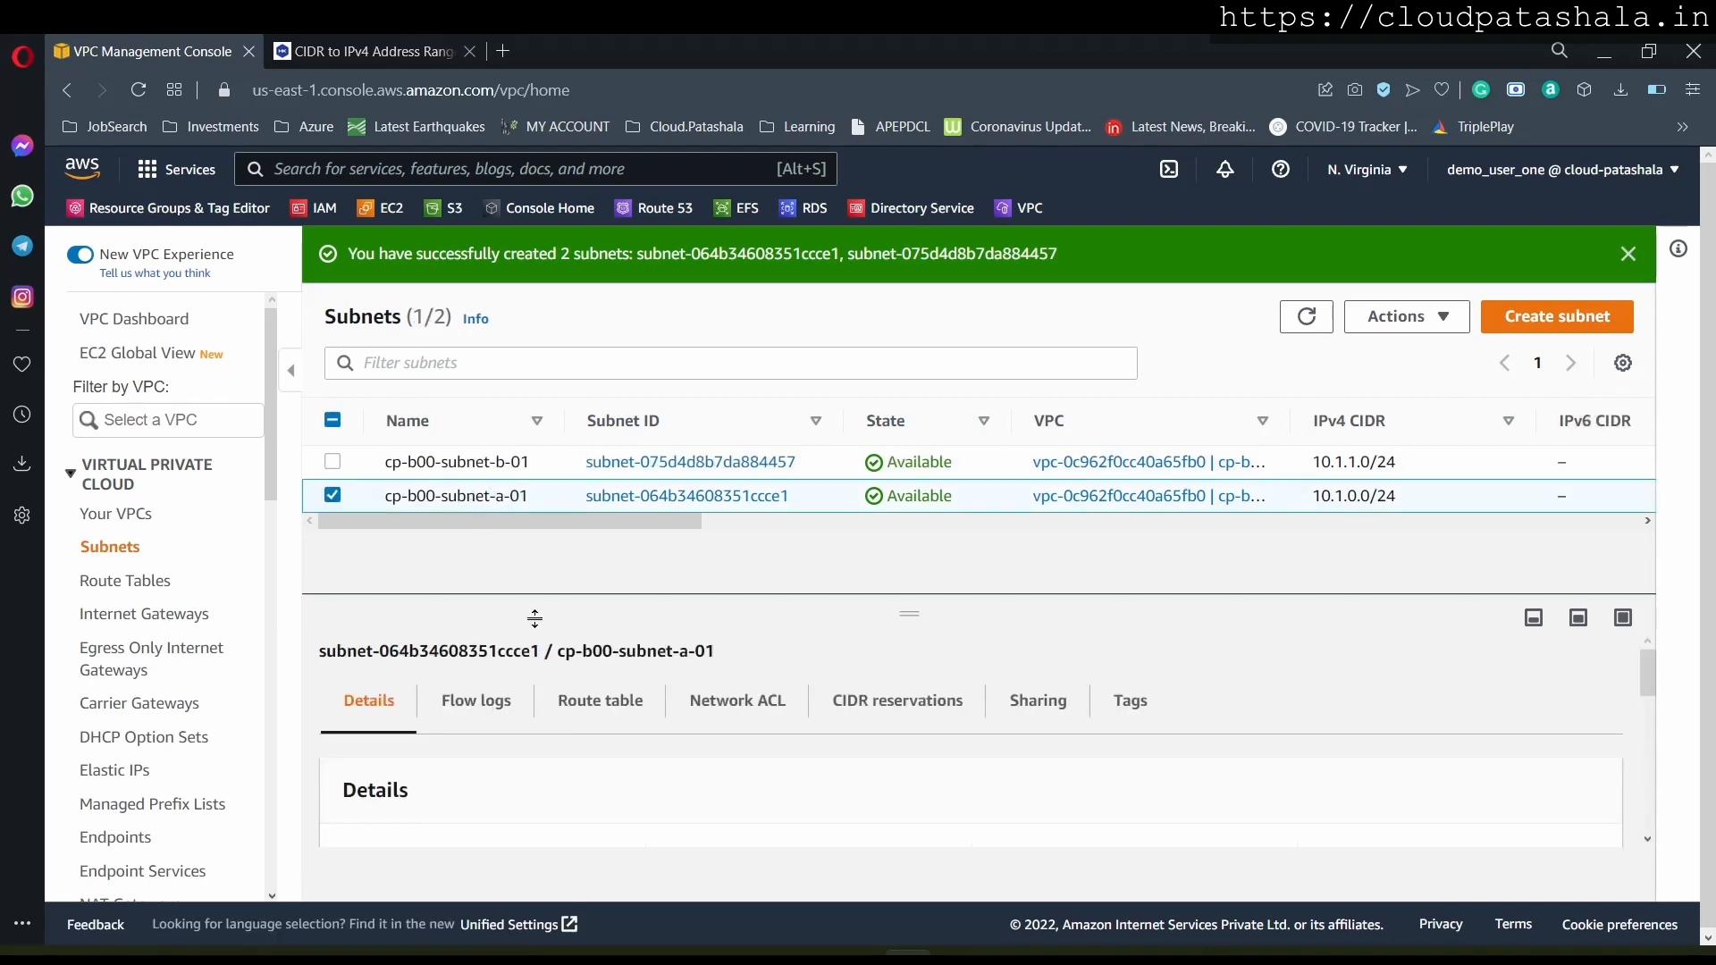
{"action": "left_click", "coordinate": [445, 461]}
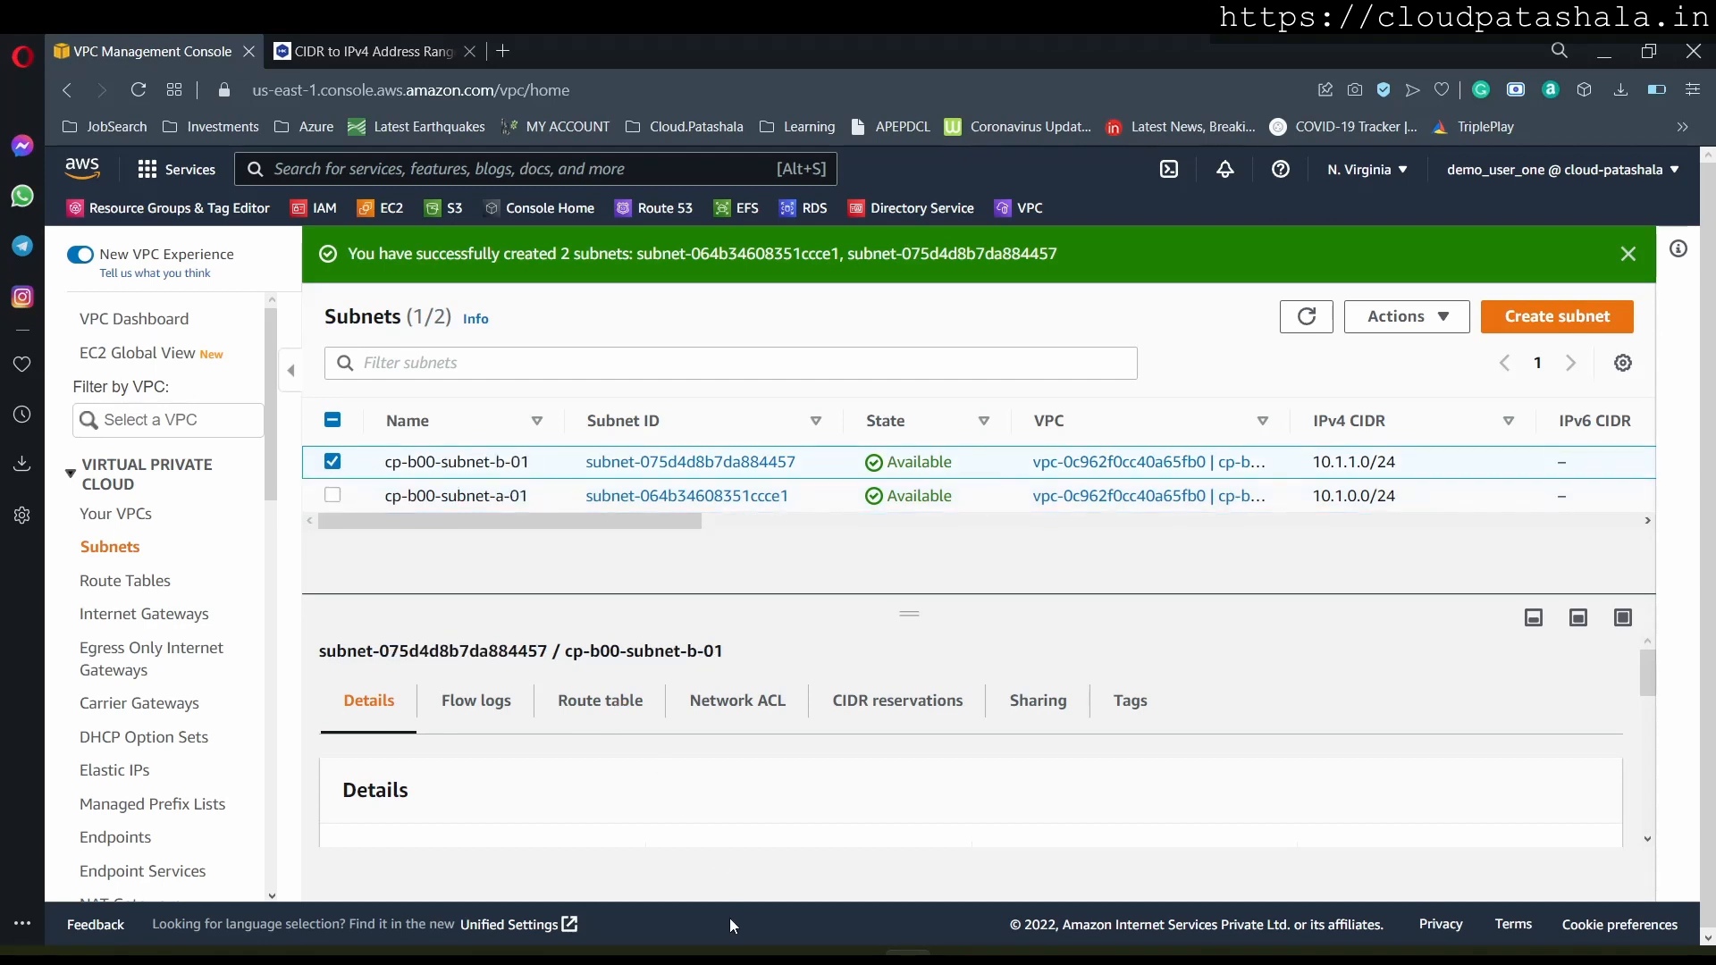